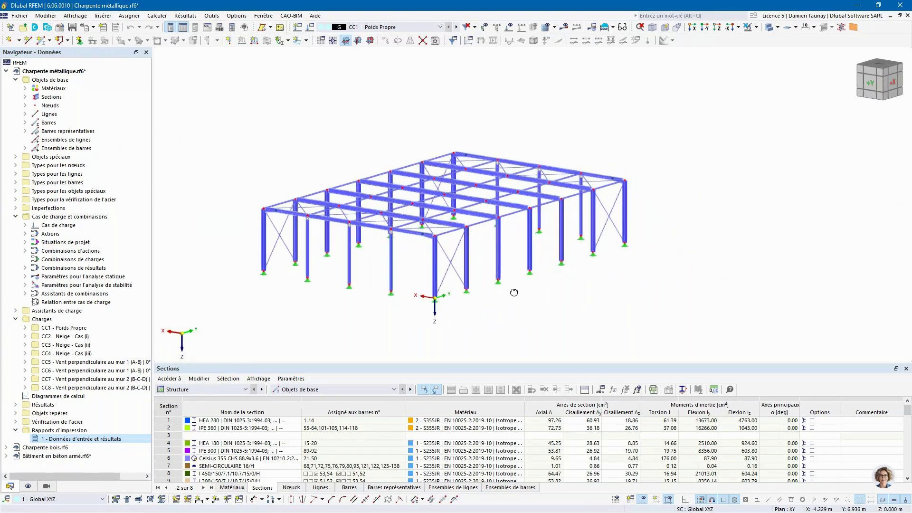
Select the front gable frame's roof beam and open its continuous member set for editing.
{"action": "scroll", "coordinate": [414, 288], "scroll_direction": "up", "scroll_amount": 2}
{"action": "middle_click_drag", "start_coordinate": [406, 283], "coordinate": [421, 285]}
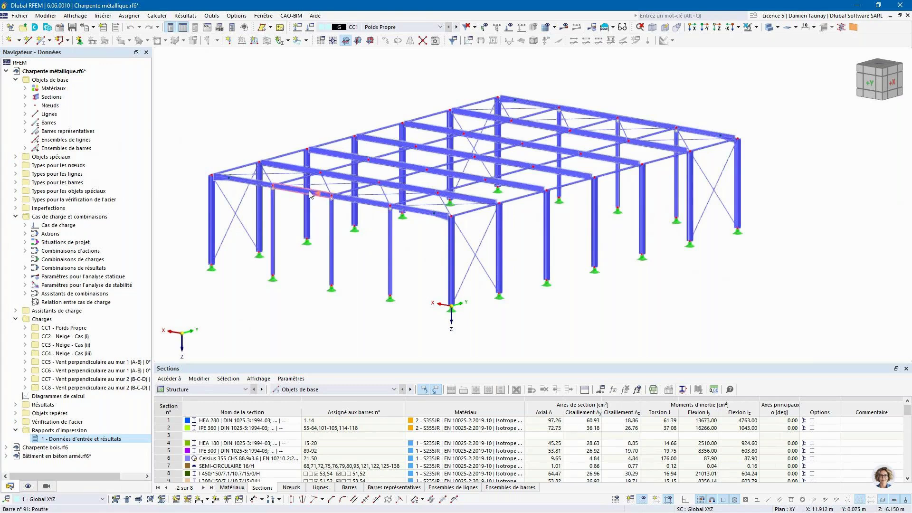
{"action": "middle_click_drag", "start_coordinate": [358, 260], "coordinate": [360, 264], "text": "ctrl"}
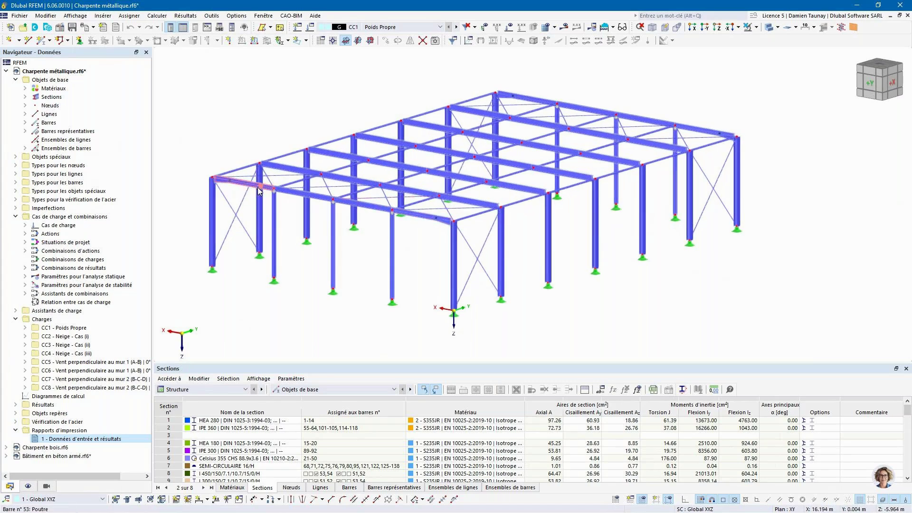
{"action": "left_click", "coordinate": [299, 195]}
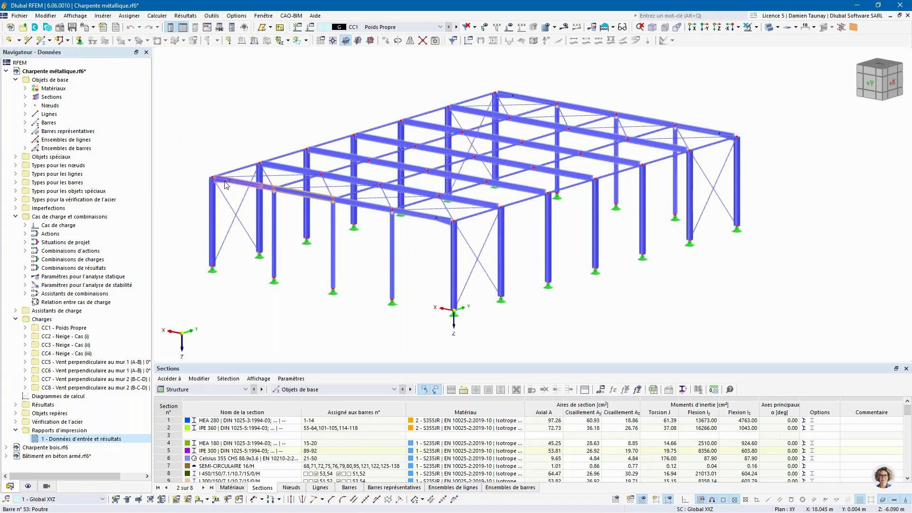
{"action": "middle_click_drag", "start_coordinate": [428, 251], "coordinate": [376, 251], "text": "ctrl"}
{"action": "scroll", "coordinate": [317, 199], "scroll_direction": "up", "scroll_amount": 4}
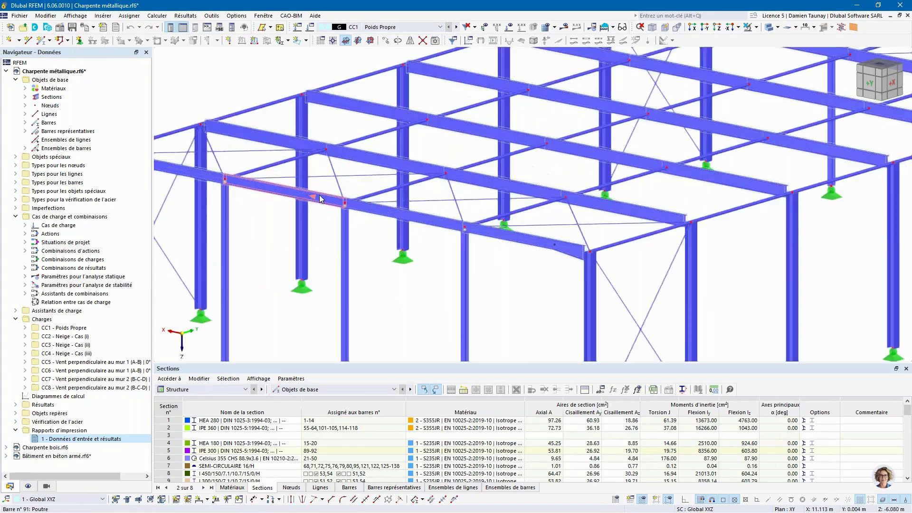
{"action": "scroll", "coordinate": [325, 194], "scroll_direction": "down", "scroll_amount": 4}
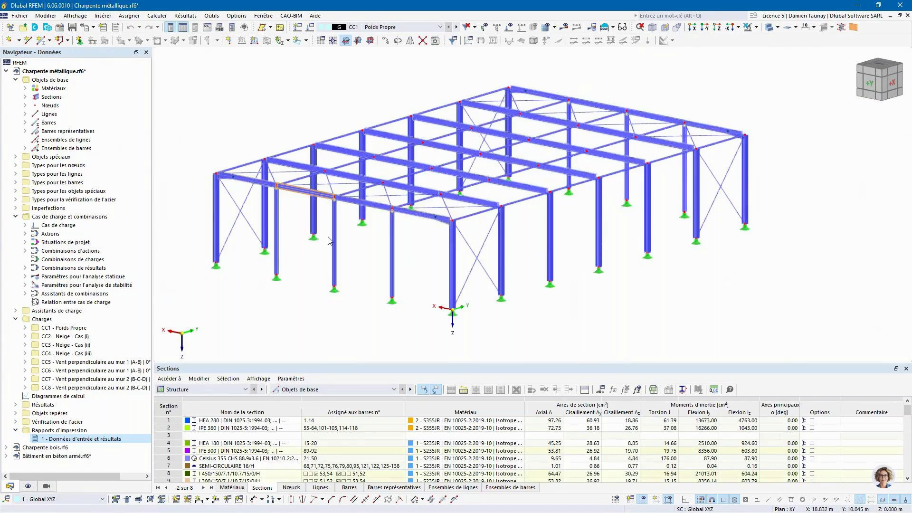
{"action": "right_click", "coordinate": [317, 195]}
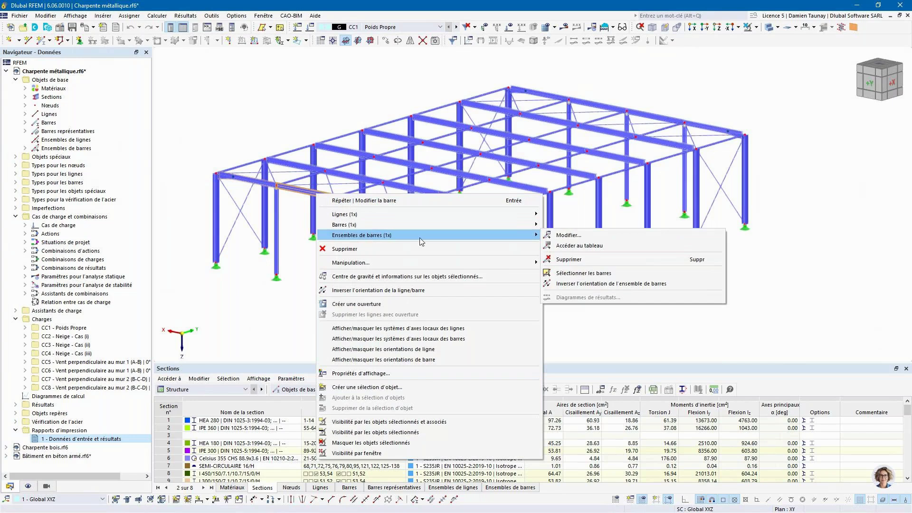
{"action": "left_click", "coordinate": [563, 238]}
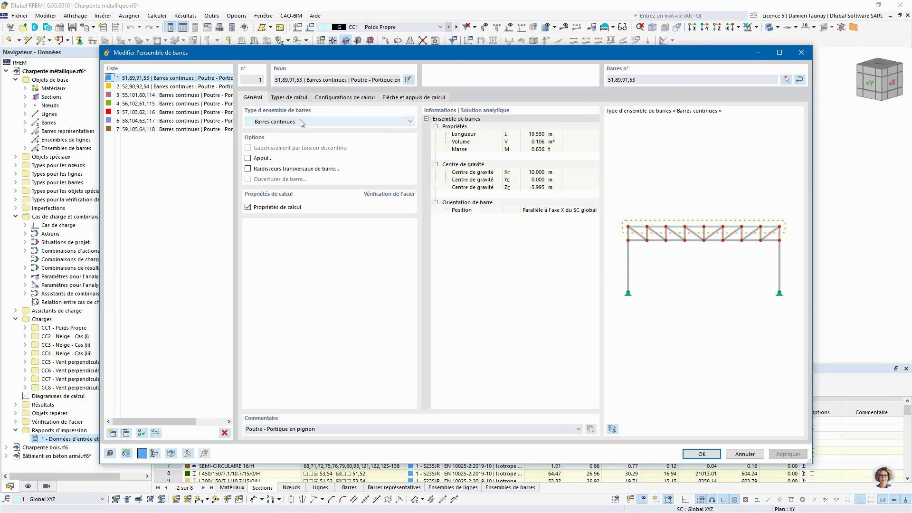
Examine the design types of member sets 1, 2 and 3, comparing their boundary conditions and lateral restraints.
{"action": "left_click", "coordinate": [290, 98]}
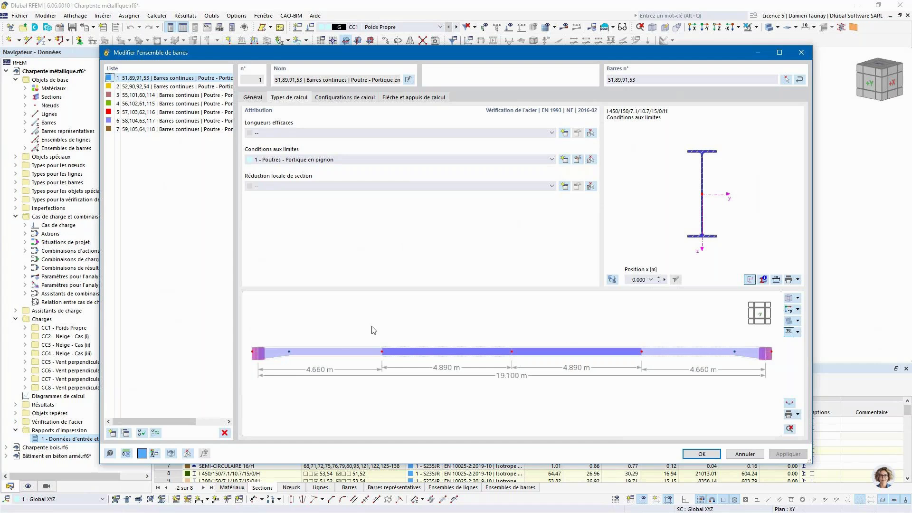
{"action": "middle_click_drag", "start_coordinate": [613, 355], "coordinate": [515, 366], "text": "ctrl"}
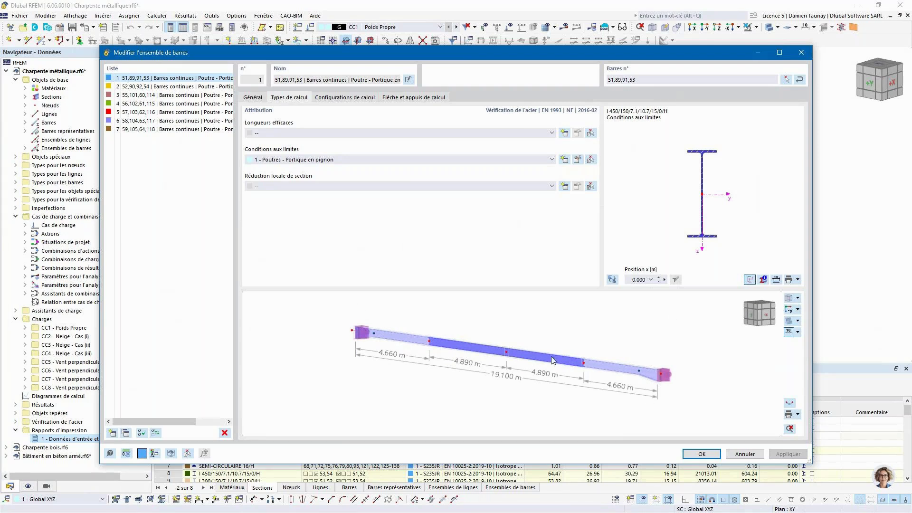
{"action": "left_click", "coordinate": [171, 86]}
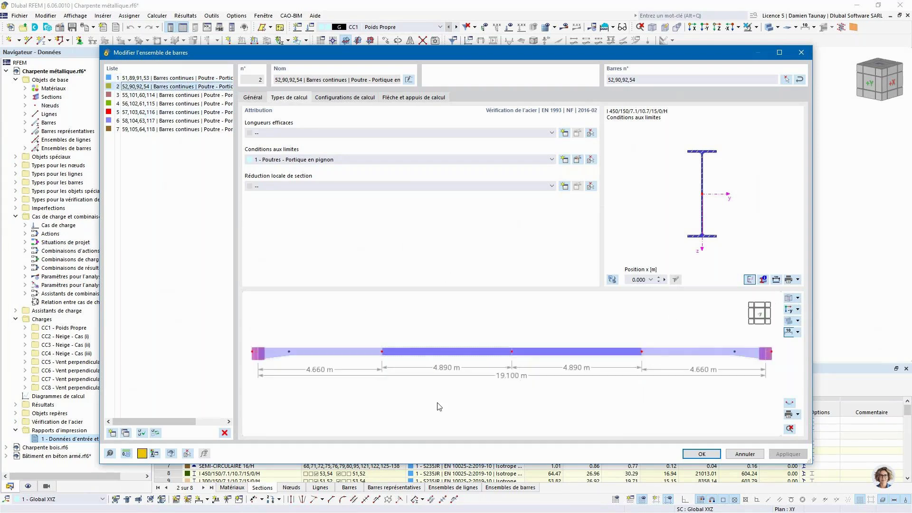
{"action": "left_click", "coordinate": [152, 96]}
{"action": "middle_click_drag", "start_coordinate": [574, 356], "coordinate": [495, 371], "text": "ctrl"}
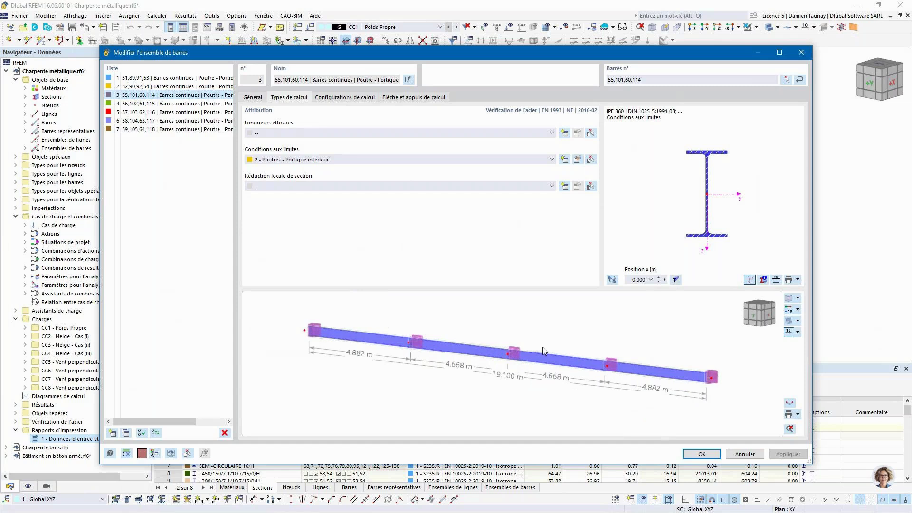
{"action": "left_click", "coordinate": [158, 77]}
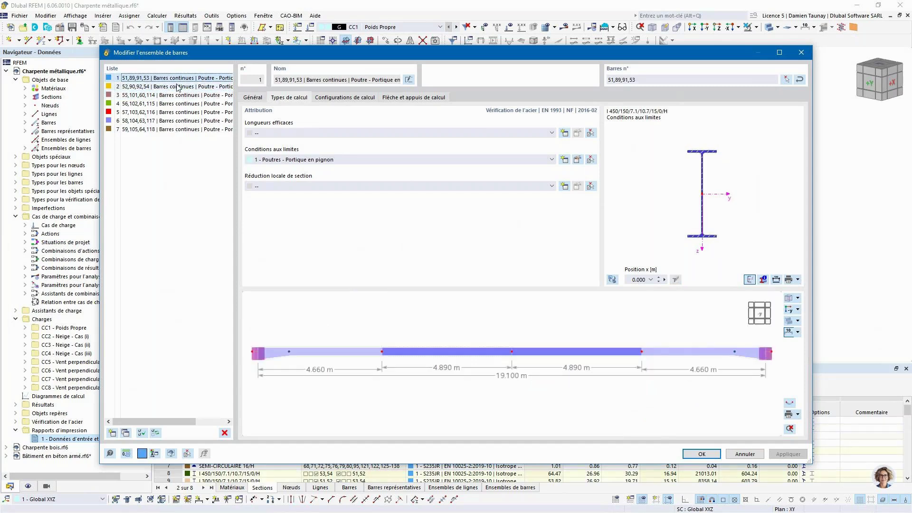
{"action": "left_click", "coordinate": [175, 87]}
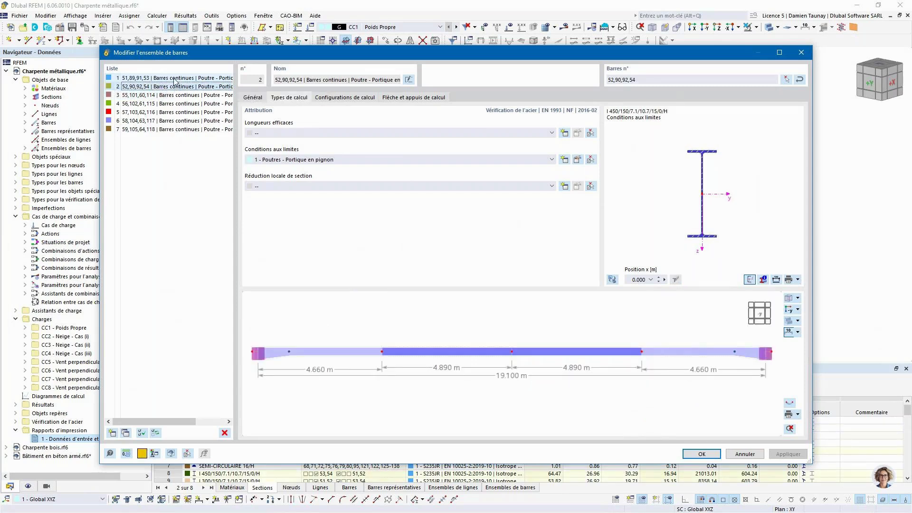
{"action": "left_click", "coordinate": [176, 96]}
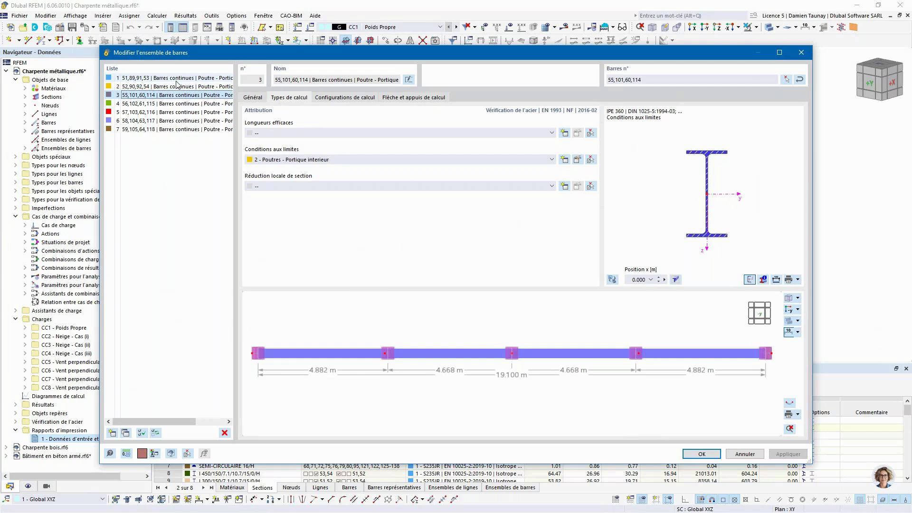
{"action": "left_click", "coordinate": [176, 78]}
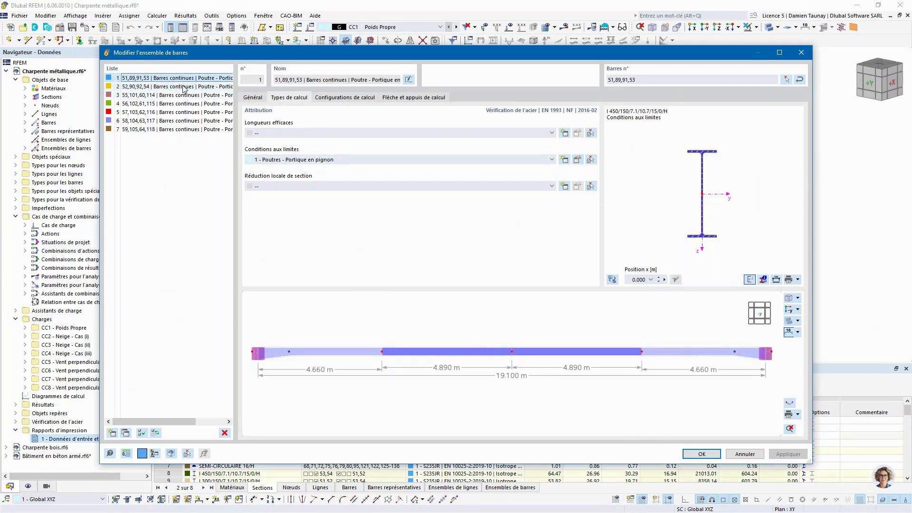
Open the nodal supports of boundary condition "1 - Poutres - Portique en pignon" assigned to member set 1.
{"action": "left_click", "coordinate": [591, 160]}
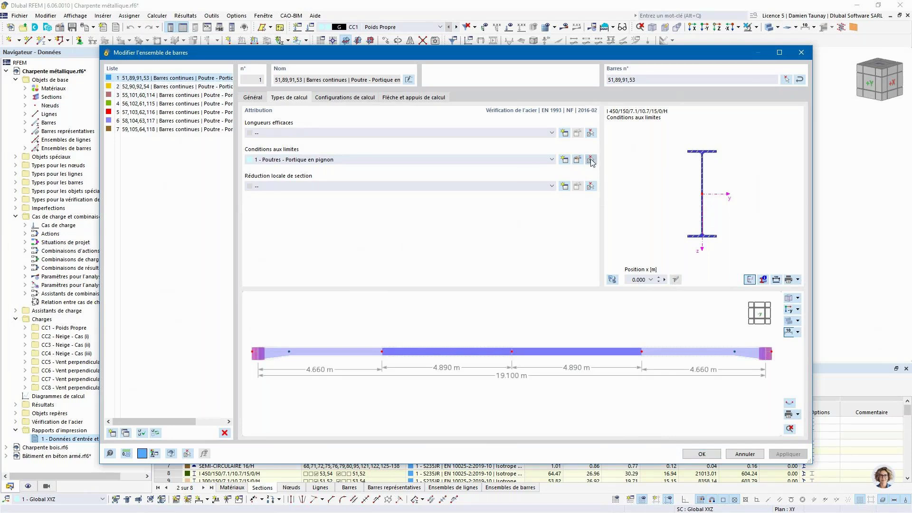
{"action": "key", "text": "Escape"}
{"action": "left_click", "coordinate": [577, 159]}
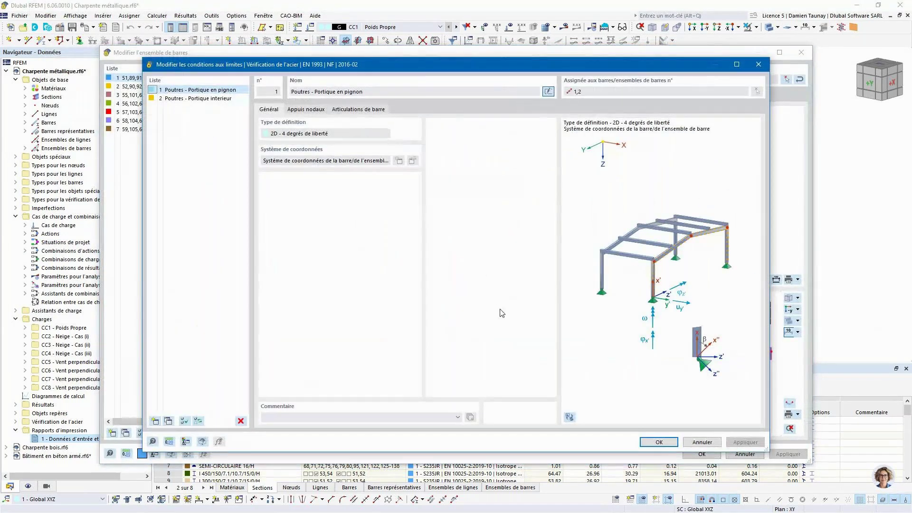
{"action": "left_click", "coordinate": [302, 113]}
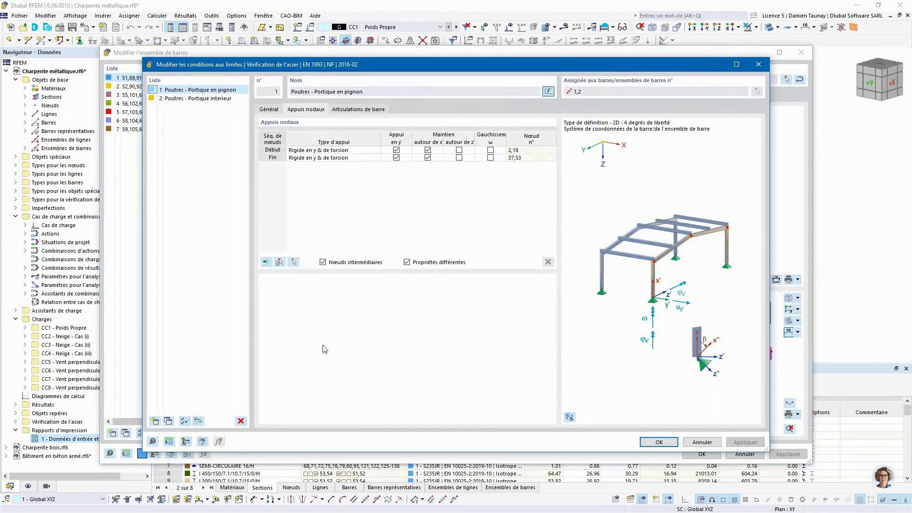
Load the intermediate nodes into the nodal supports by picking the front gable's roof beam member set in the model.
{"action": "left_click", "coordinate": [280, 262]}
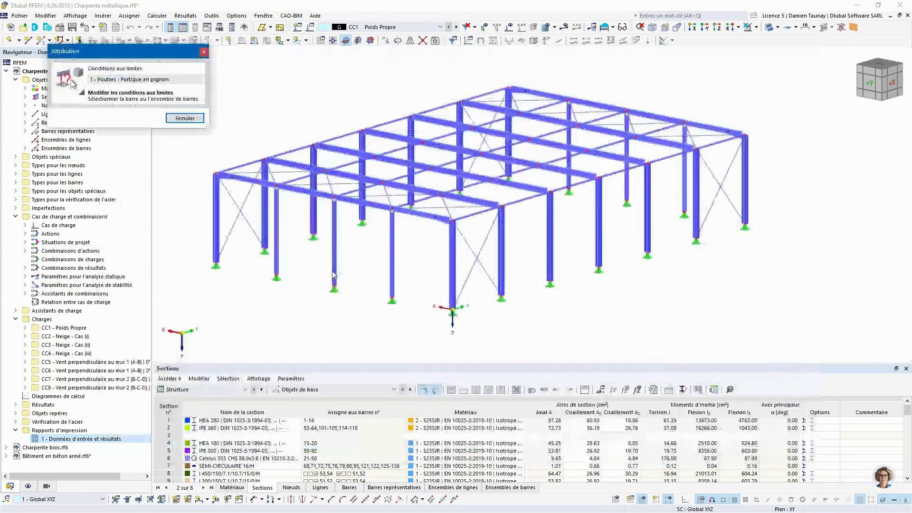
{"action": "left_click", "coordinate": [349, 202]}
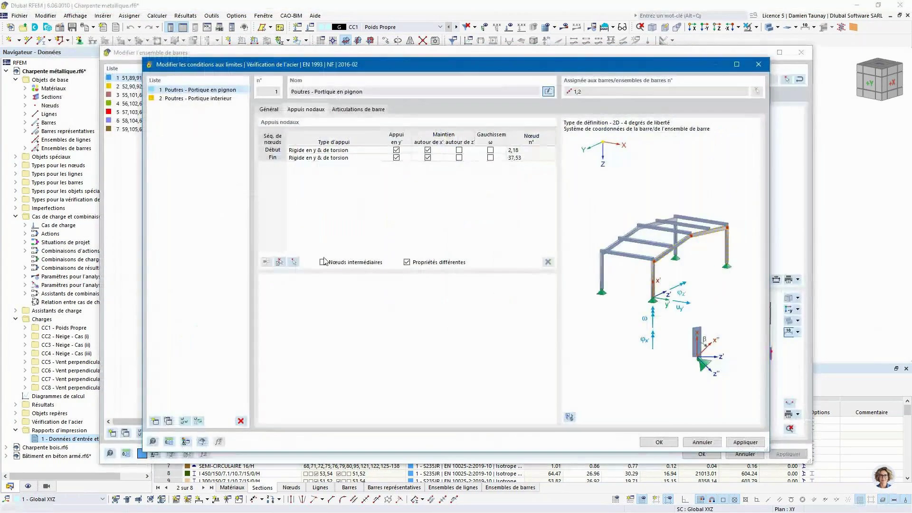
{"action": "left_click", "coordinate": [279, 262]}
{"action": "scroll", "coordinate": [344, 212], "scroll_direction": "up", "scroll_amount": 5}
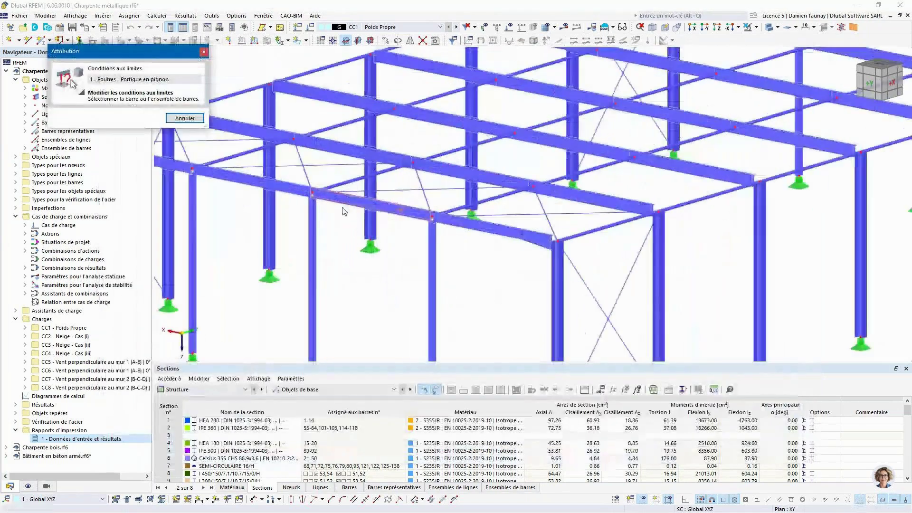
{"action": "left_click", "coordinate": [339, 205]}
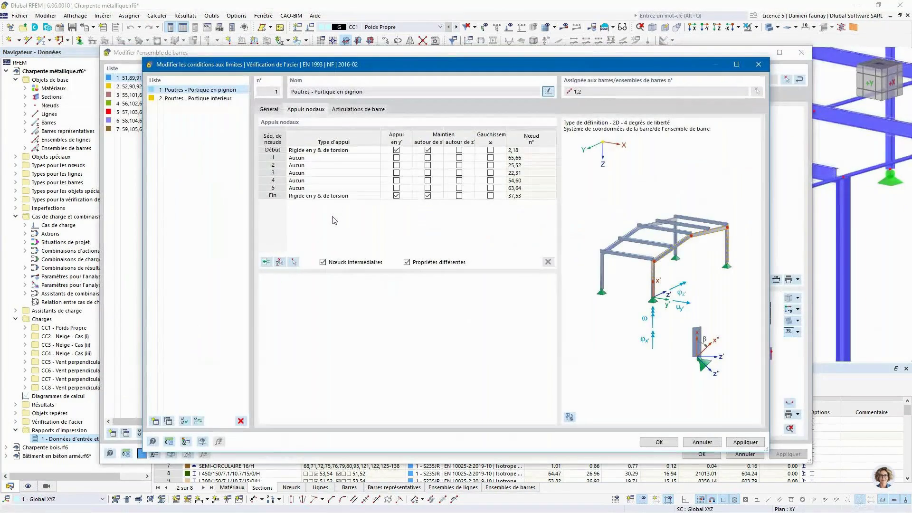
Switch the preview to the model graphic and enable the y' support at intermediate nodes .2, .3 and .4.
{"action": "left_click", "coordinate": [569, 421]}
{"action": "middle_click_drag", "start_coordinate": [597, 283], "coordinate": [662, 263], "text": "ctrl"}
{"action": "scroll", "coordinate": [664, 245], "scroll_direction": "down", "scroll_amount": 3}
{"action": "scroll", "coordinate": [664, 246], "scroll_direction": "up", "scroll_amount": 1}
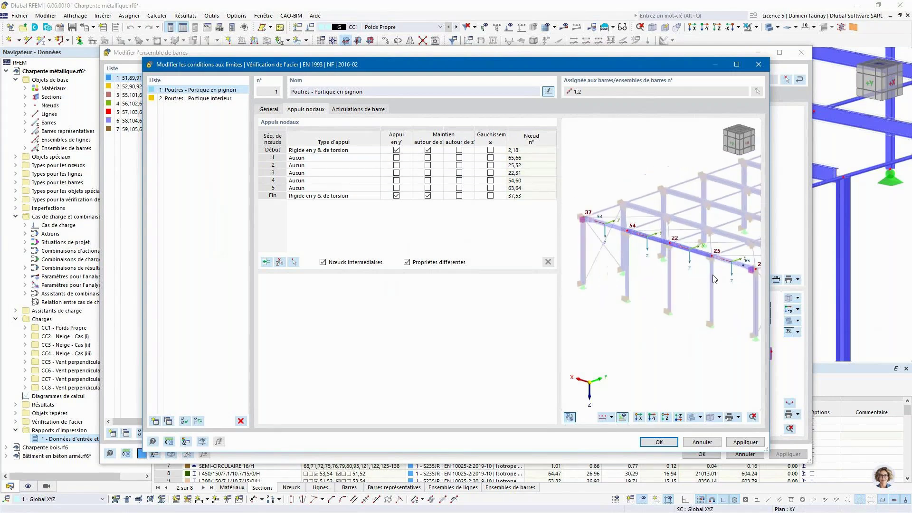
{"action": "left_click", "coordinate": [396, 166]}
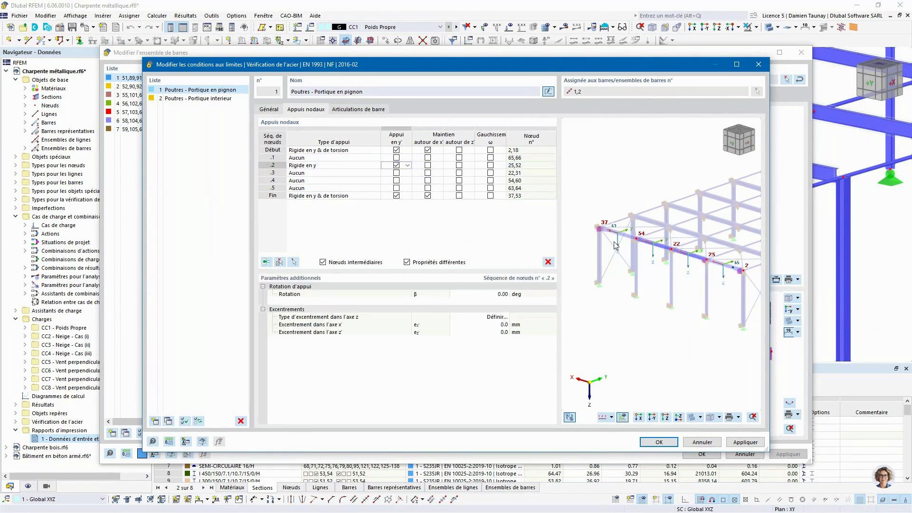
{"action": "left_click", "coordinate": [397, 174]}
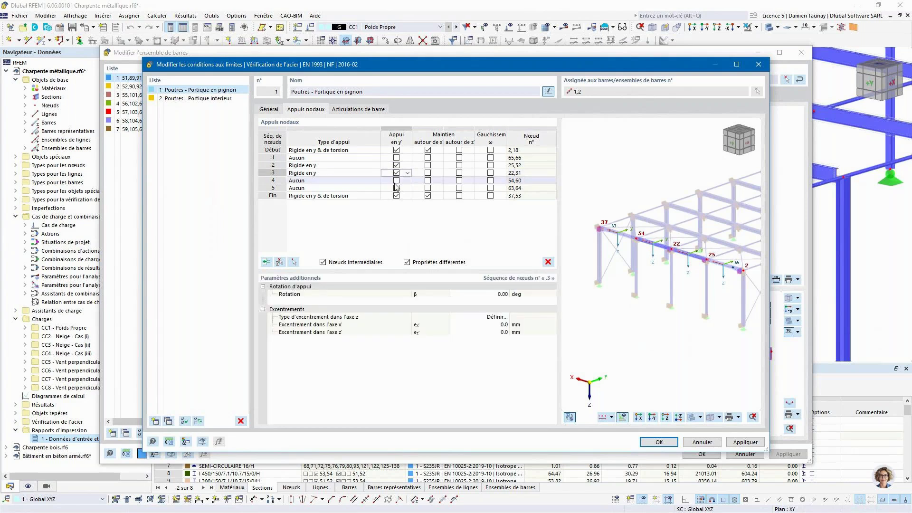
{"action": "left_click", "coordinate": [397, 181]}
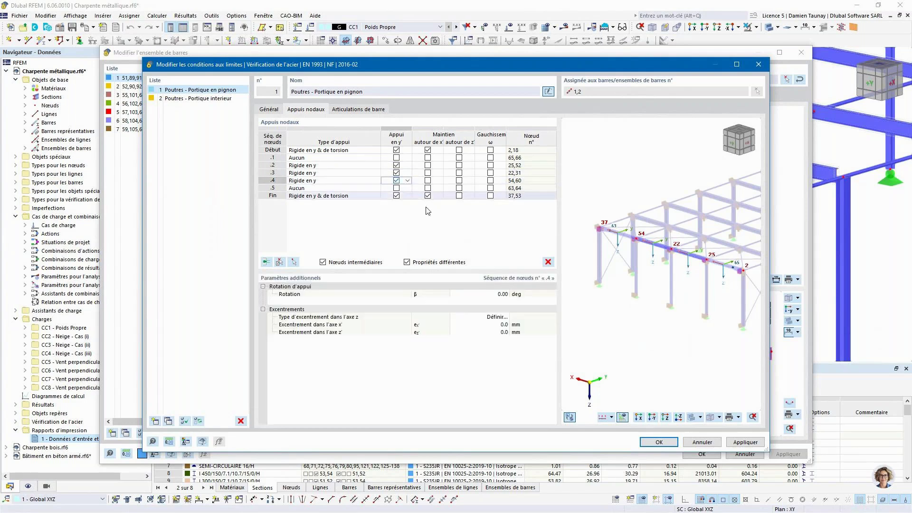
Examine the new lateral supports and local axes along the gable beam in the model preview.
{"action": "scroll", "coordinate": [678, 260], "scroll_direction": "up", "scroll_amount": 3}
{"action": "scroll", "coordinate": [678, 260], "scroll_direction": "up", "scroll_amount": 4}
{"action": "scroll", "coordinate": [666, 236], "scroll_direction": "down", "scroll_amount": 7}
{"action": "middle_click_drag", "start_coordinate": [698, 271], "coordinate": [631, 270], "text": "ctrl"}
{"action": "scroll", "coordinate": [630, 270], "scroll_direction": "up", "scroll_amount": 3}
{"action": "scroll", "coordinate": [618, 257], "scroll_direction": "down", "scroll_amount": 3}
{"action": "scroll", "coordinate": [590, 226], "scroll_direction": "up", "scroll_amount": 1}
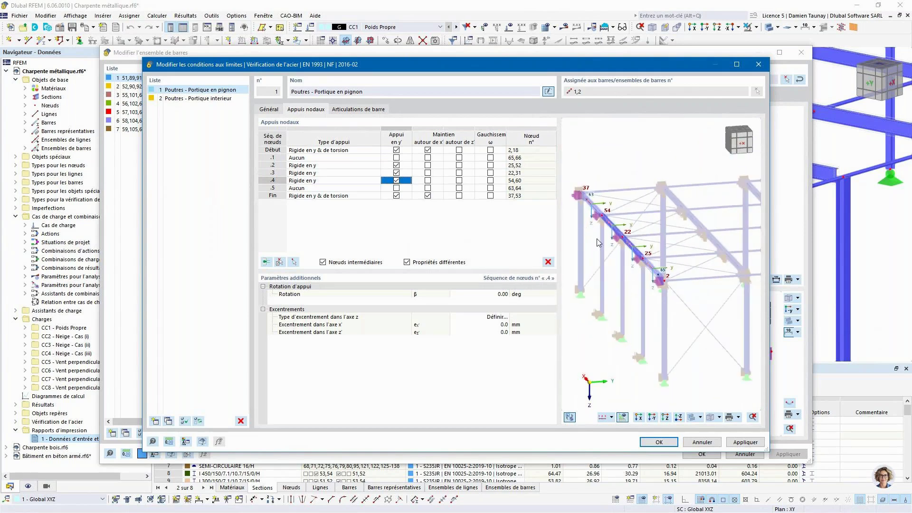
{"action": "scroll", "coordinate": [599, 247], "scroll_direction": "down", "scroll_amount": 2}
{"action": "middle_click_drag", "start_coordinate": [616, 282], "coordinate": [664, 289], "text": "ctrl"}
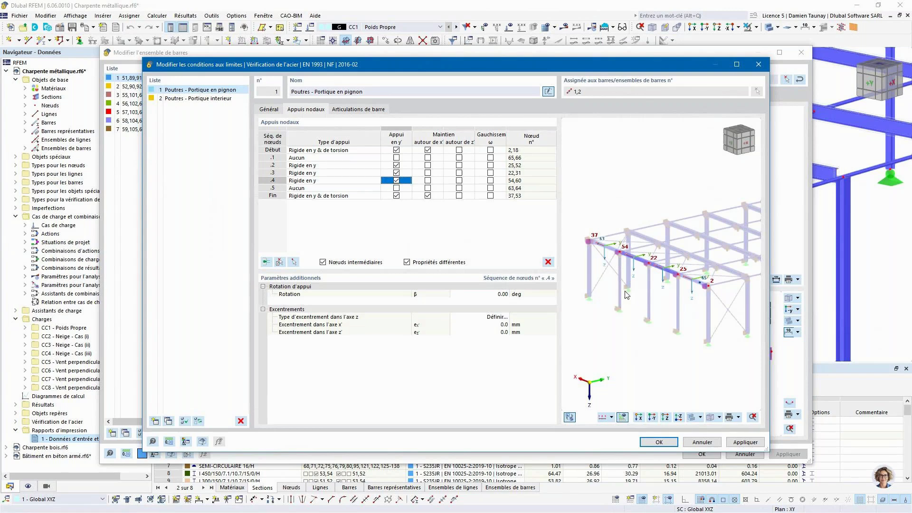
{"action": "middle_click_drag", "start_coordinate": [649, 305], "coordinate": [643, 259], "text": "ctrl"}
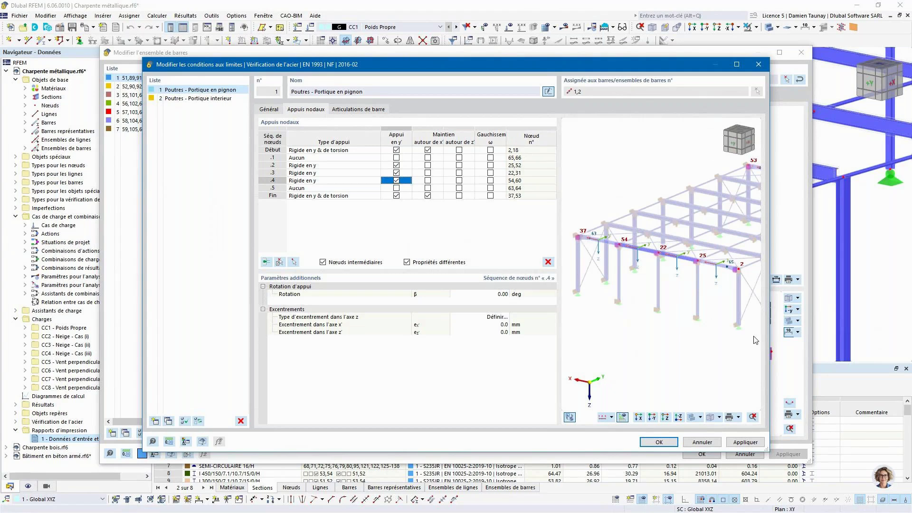
Hide the rest of the structure, the numbering and the coordinate systems in the boundary conditions preview.
{"action": "left_click", "coordinate": [623, 418]}
{"action": "left_click", "coordinate": [612, 417]}
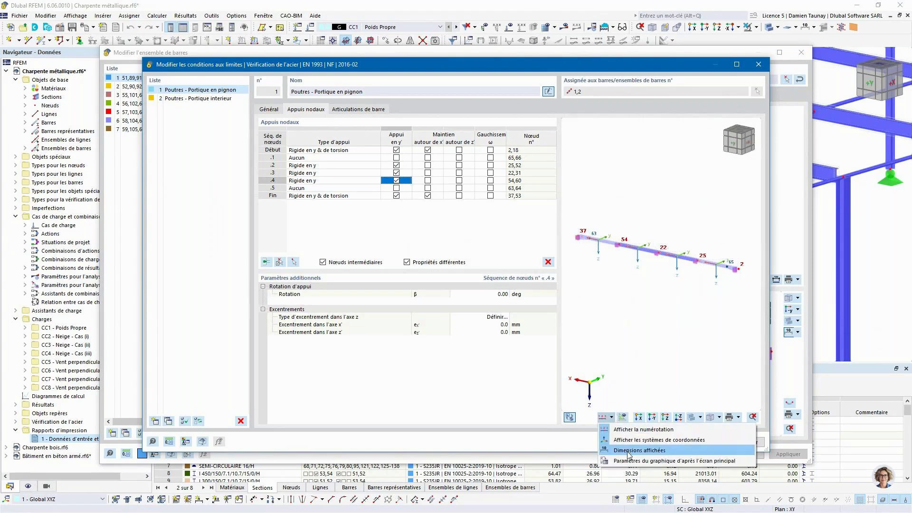
{"action": "left_click", "coordinate": [613, 430]}
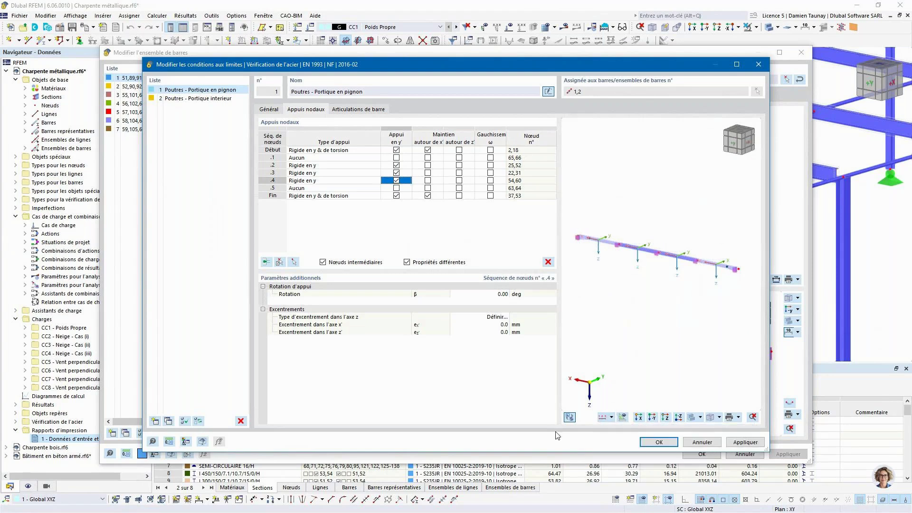
{"action": "left_click", "coordinate": [611, 417]}
{"action": "left_click", "coordinate": [603, 437]}
{"action": "left_click", "coordinate": [694, 418]}
{"action": "scroll", "coordinate": [606, 242], "scroll_direction": "up", "scroll_amount": 1}
{"action": "left_click", "coordinate": [738, 417]}
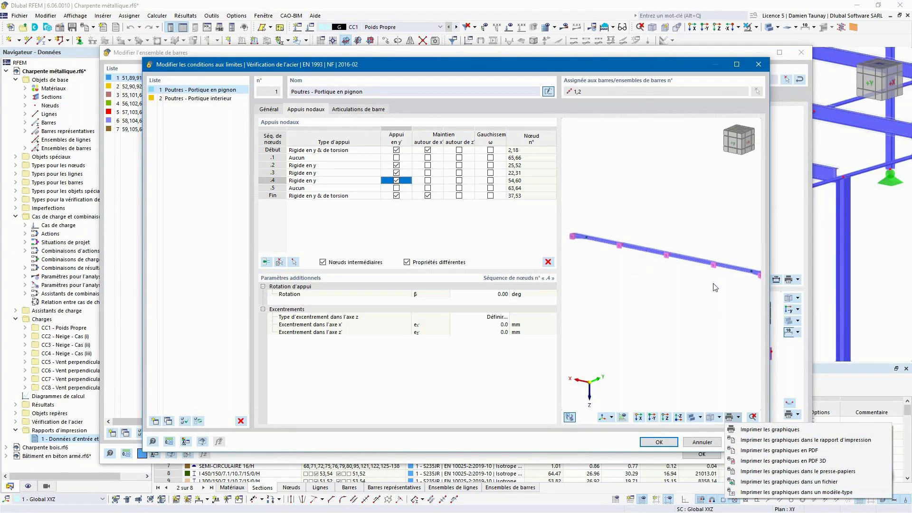
{"action": "left_click", "coordinate": [665, 292]}
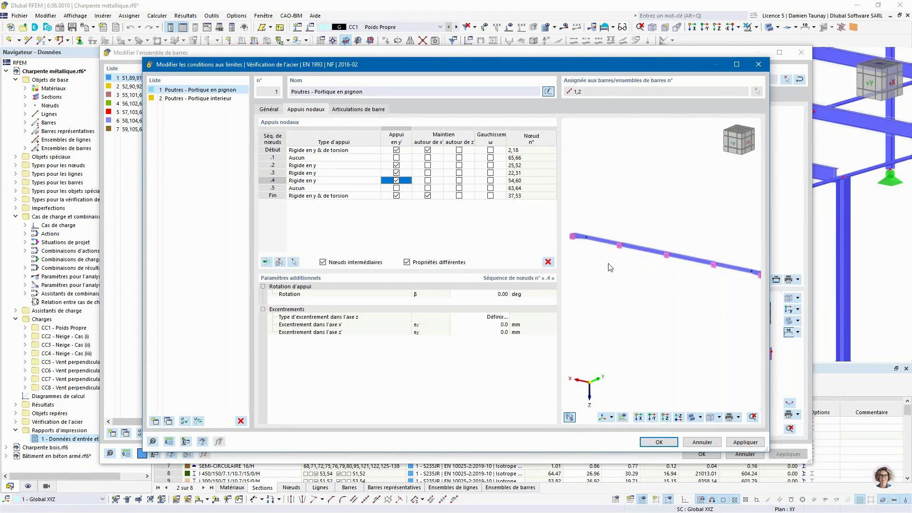
{"action": "scroll", "coordinate": [615, 264], "scroll_direction": "down", "scroll_amount": 2}
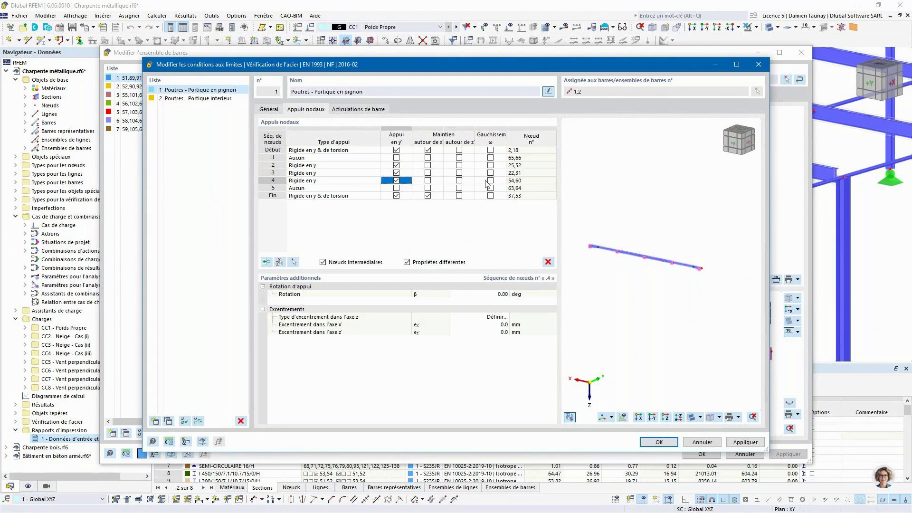
Confirm the gable beam boundary conditions and inspect the supports along member set 1.
{"action": "left_click", "coordinate": [659, 442]}
{"action": "middle_click_drag", "start_coordinate": [551, 334], "coordinate": [535, 360], "text": "ctrl"}
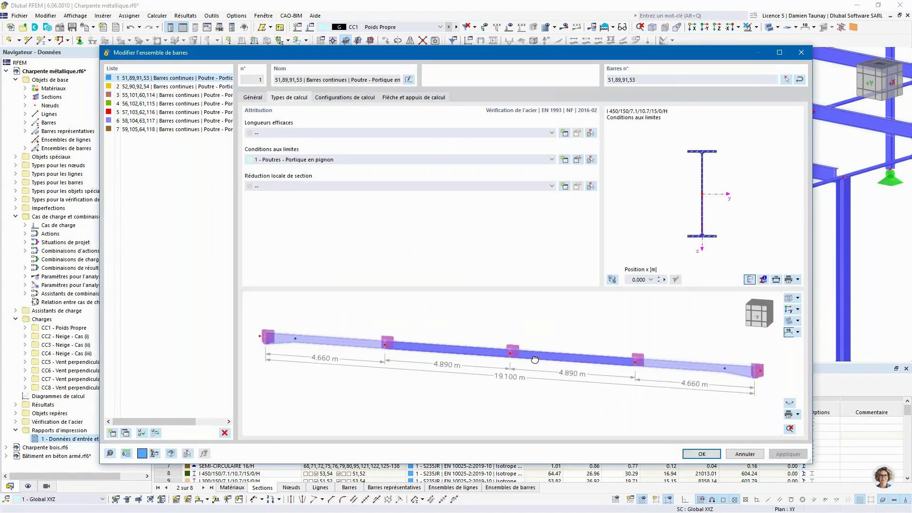
Show member set 1 in its real position in the preview and compare wireframe with transparent rendering, ending on solid rendering.
{"action": "left_click", "coordinate": [791, 404]}
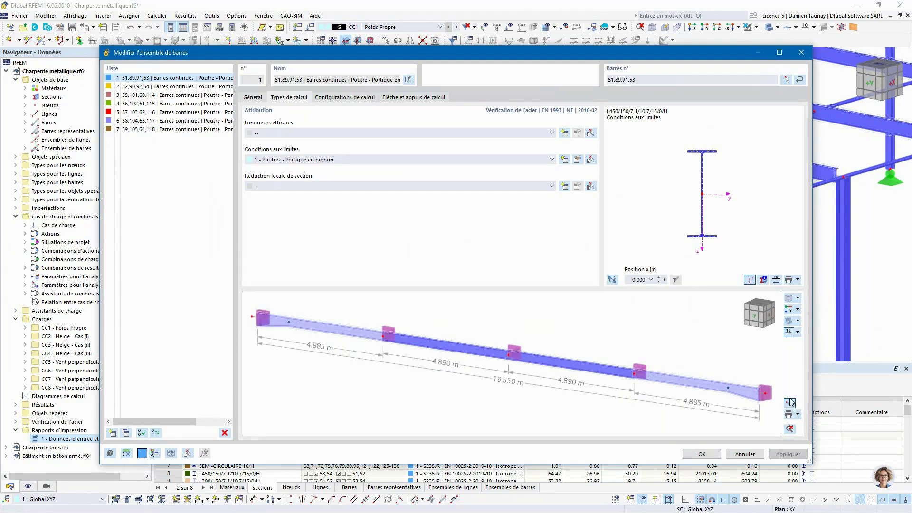
{"action": "left_click", "coordinate": [795, 323]}
{"action": "left_click", "coordinate": [795, 323]}
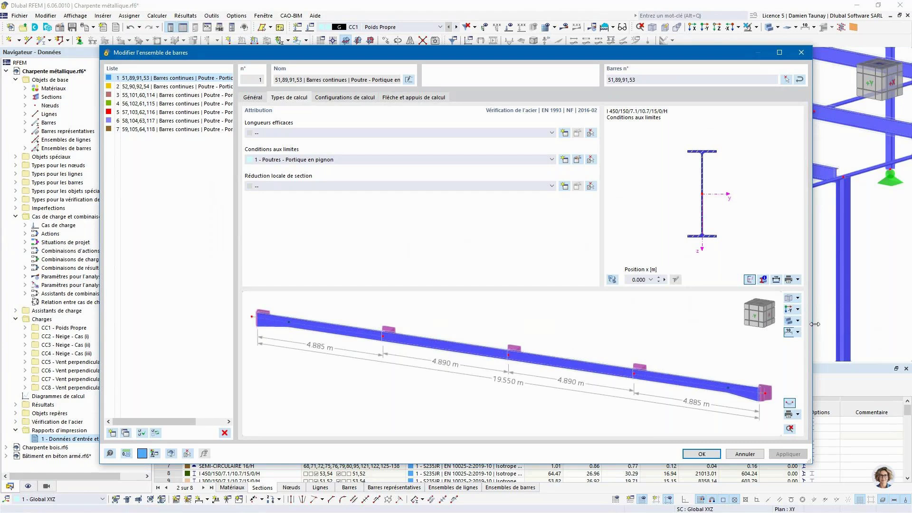
{"action": "left_click", "coordinate": [792, 322]}
{"action": "left_click", "coordinate": [792, 322]}
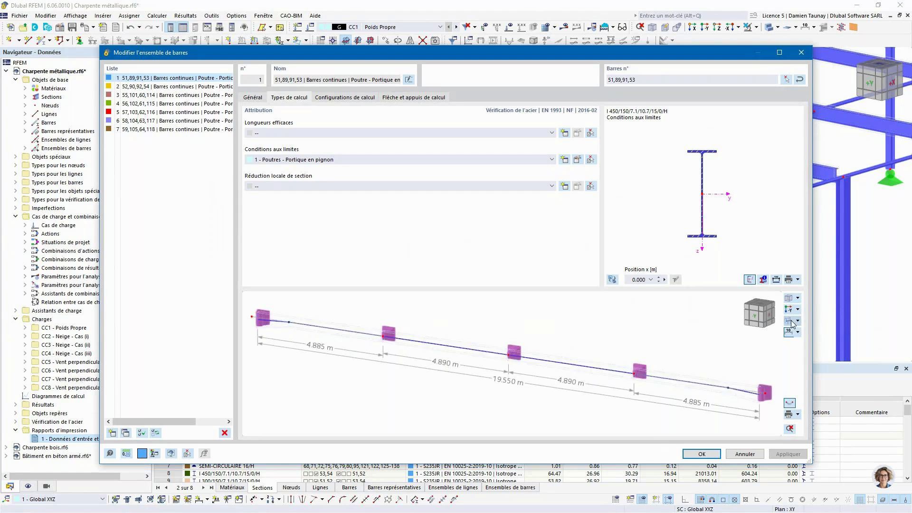
{"action": "left_click", "coordinate": [792, 322]}
{"action": "left_click", "coordinate": [792, 322]}
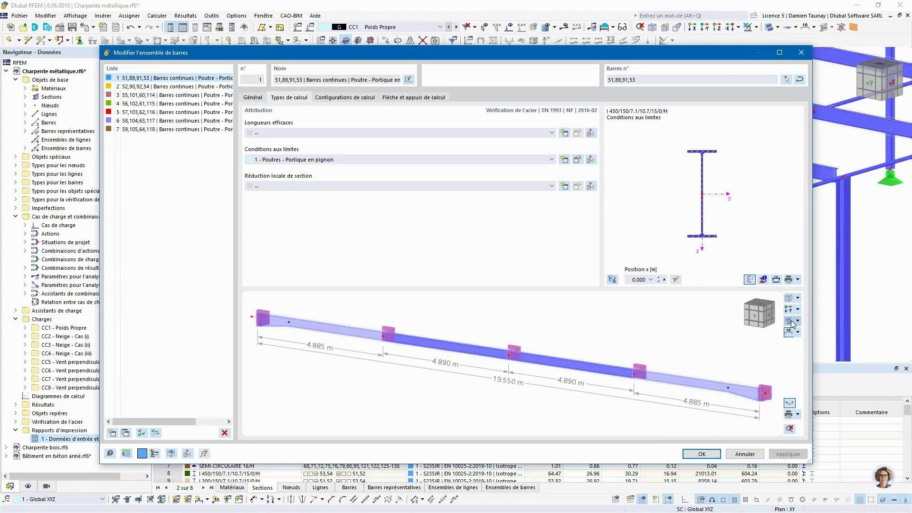
{"action": "left_click", "coordinate": [793, 322]}
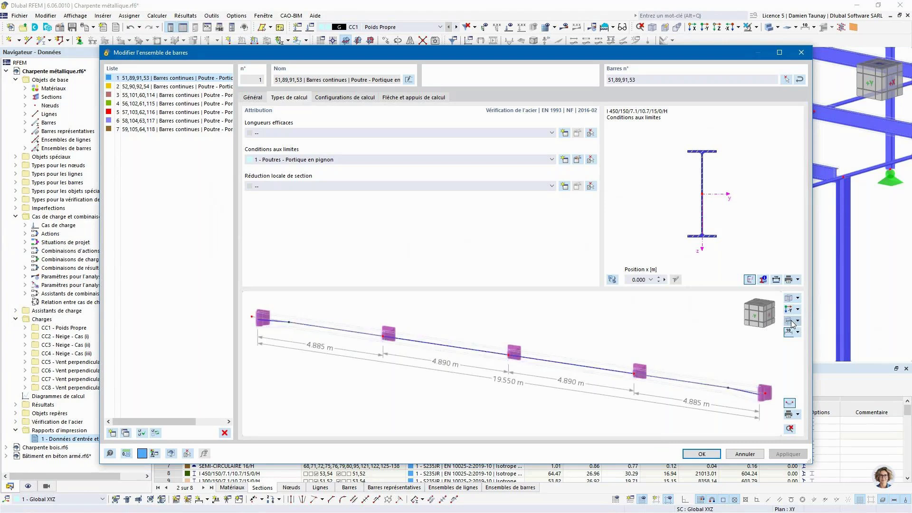
{"action": "left_click", "coordinate": [792, 322]}
{"action": "left_click", "coordinate": [792, 322]}
{"action": "left_click", "coordinate": [792, 322]}
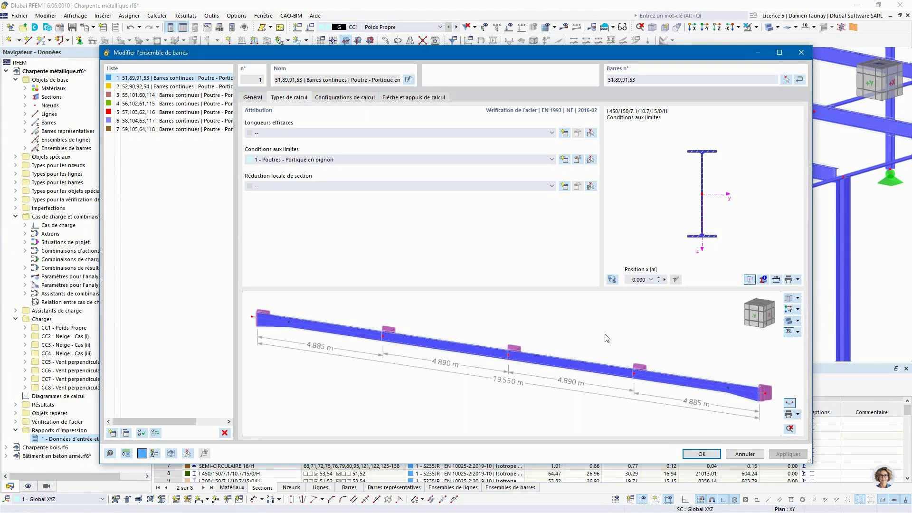
Save the member set preview as a graphic printout template named "Conditions aux limites".
{"action": "left_click", "coordinate": [799, 415]}
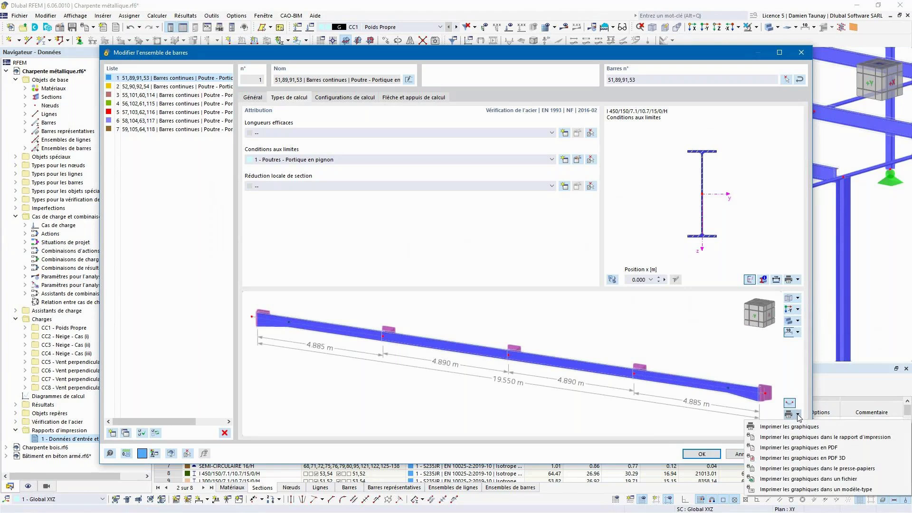
{"action": "left_click", "coordinate": [801, 490]}
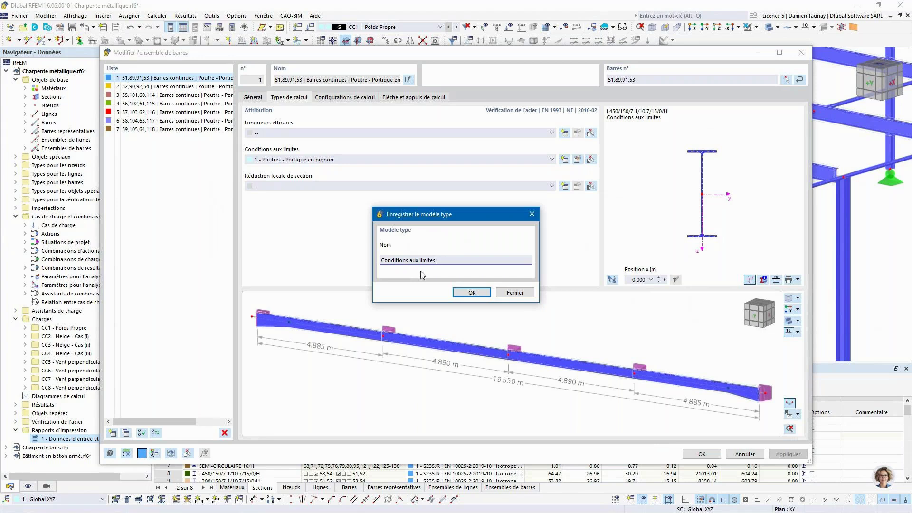
{"action": "left_click", "coordinate": [473, 293]}
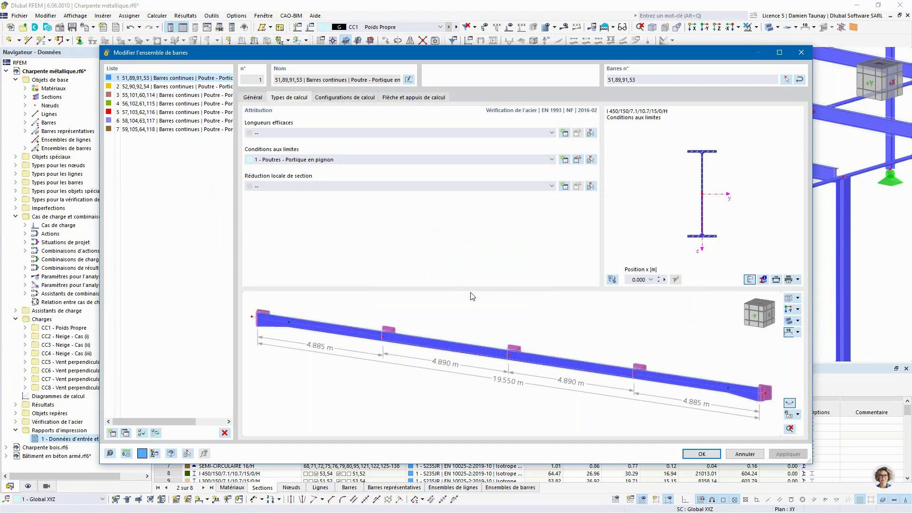
Review the boundary conditions of member sets 4 and 5 and confirm the member set settings.
{"action": "left_click", "coordinate": [164, 104]}
{"action": "left_click", "coordinate": [170, 113]}
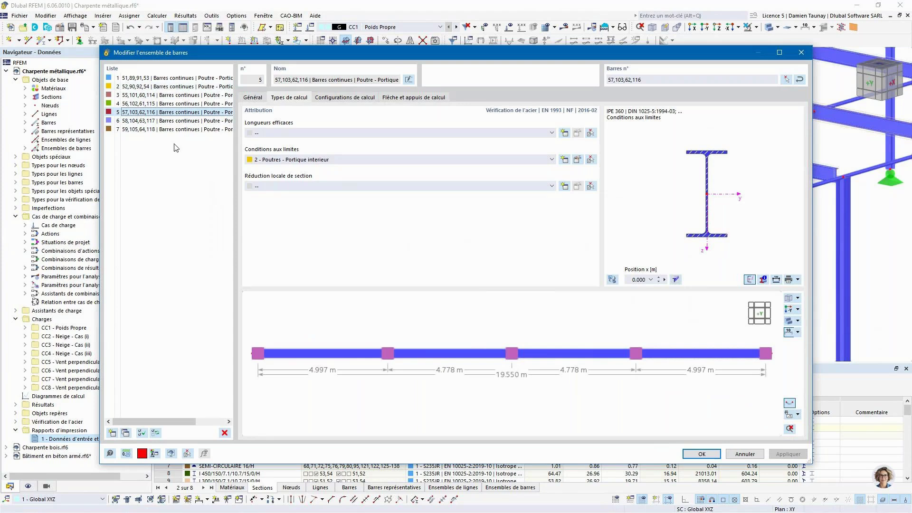
{"action": "left_click", "coordinate": [702, 454]}
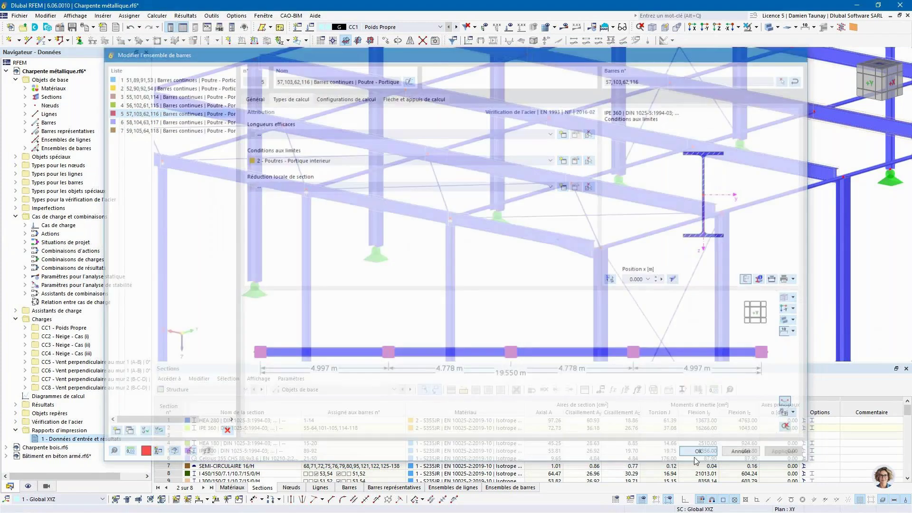
Open corner column member 8 for editing and keep "1 - Poteaux / Poutres entre portiques" as its effective lengths.
{"action": "scroll", "coordinate": [389, 284], "scroll_direction": "down", "scroll_amount": 6}
{"action": "middle_click_drag", "start_coordinate": [390, 294], "coordinate": [399, 260]}
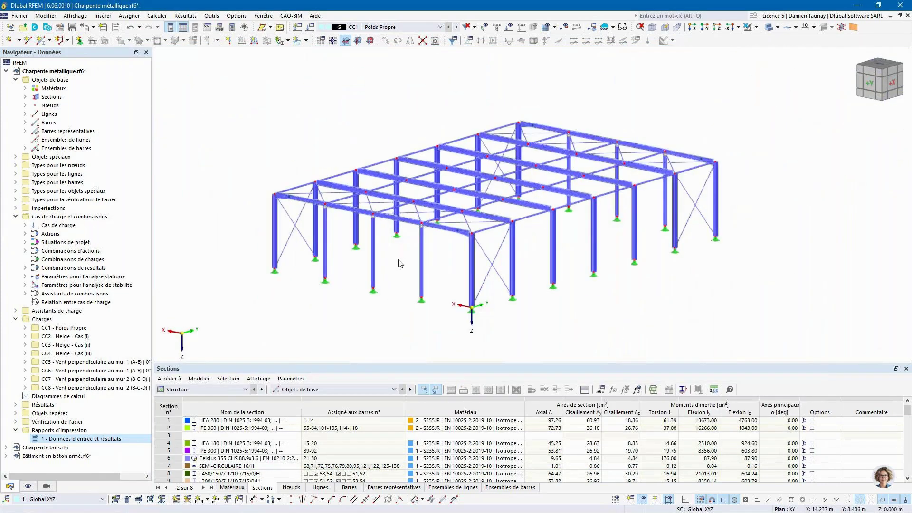
{"action": "scroll", "coordinate": [399, 261], "scroll_direction": "up", "scroll_amount": 2}
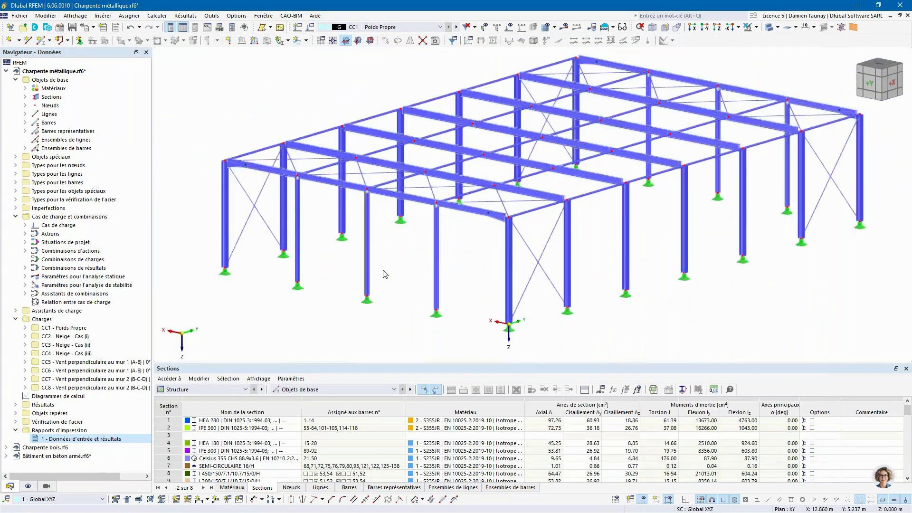
{"action": "double_click", "coordinate": [228, 197]}
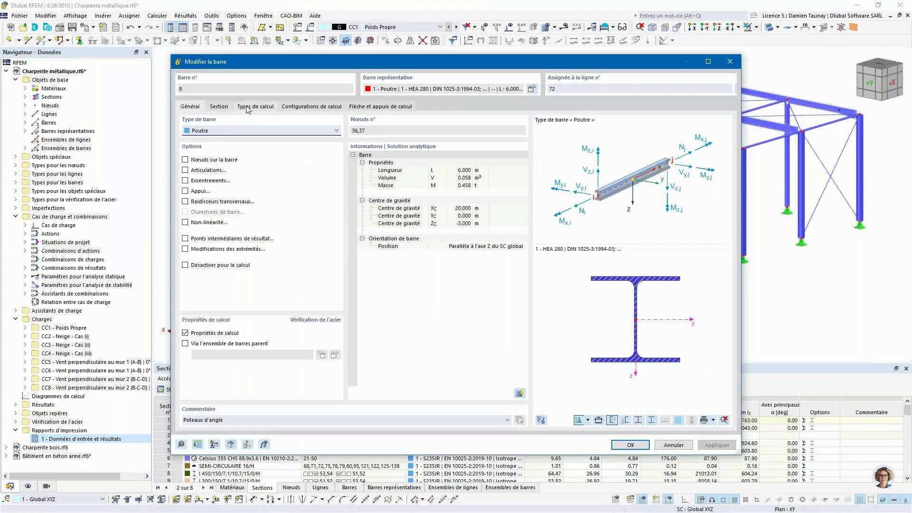
{"action": "left_click", "coordinate": [247, 110]}
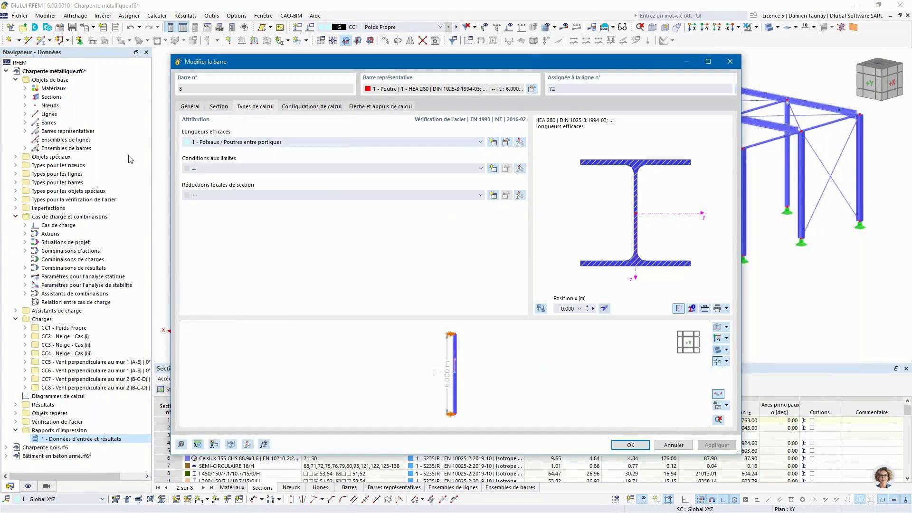
{"action": "left_click", "coordinate": [215, 143]}
{"action": "left_click", "coordinate": [236, 156]}
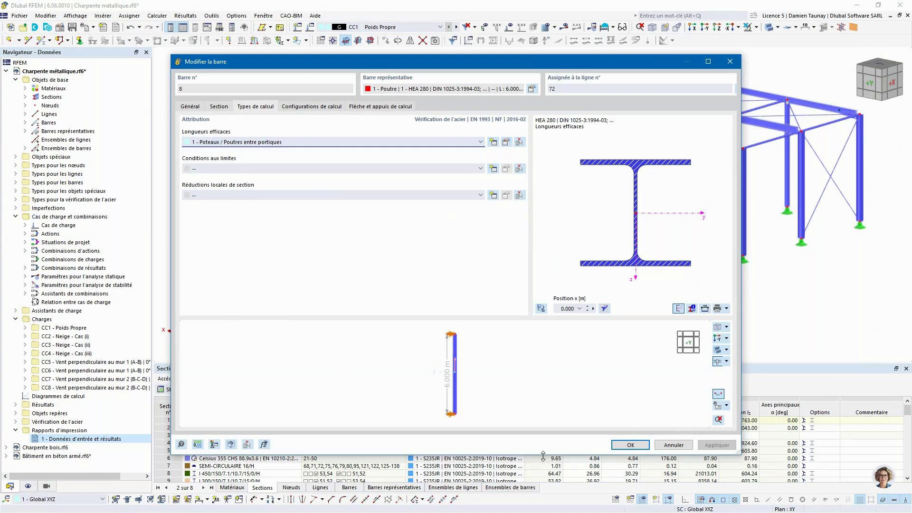
Set the column preview to an isometric view and compare its horizontal arrangement with its real position.
{"action": "left_click", "coordinate": [718, 328]}
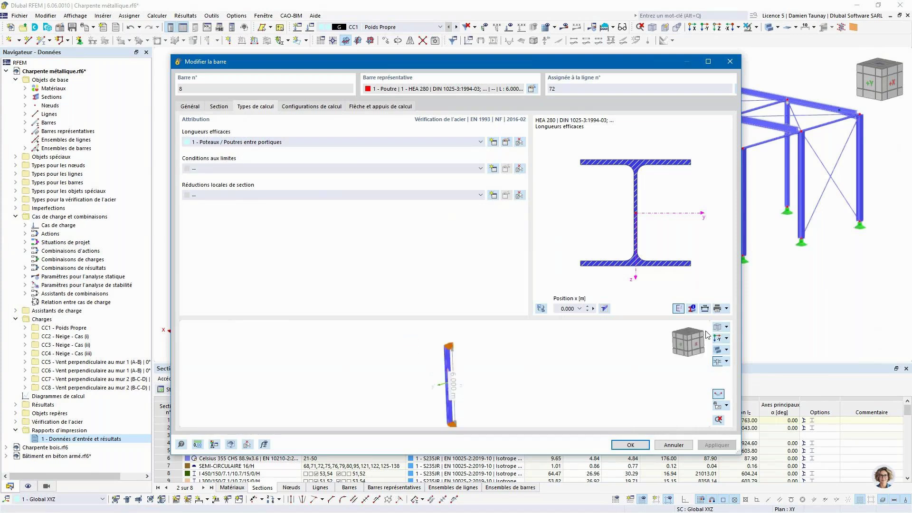
{"action": "left_click", "coordinate": [719, 394]}
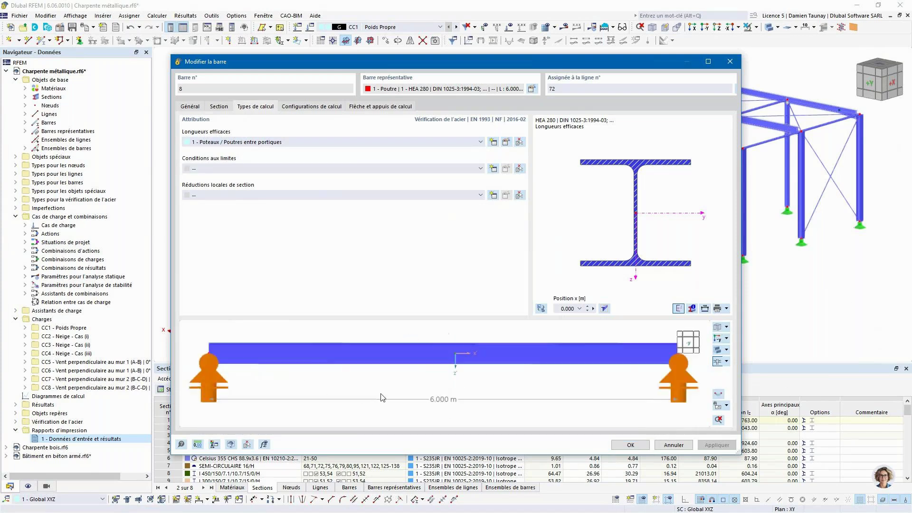
{"action": "middle_click_drag", "start_coordinate": [484, 386], "coordinate": [404, 396], "text": "ctrl"}
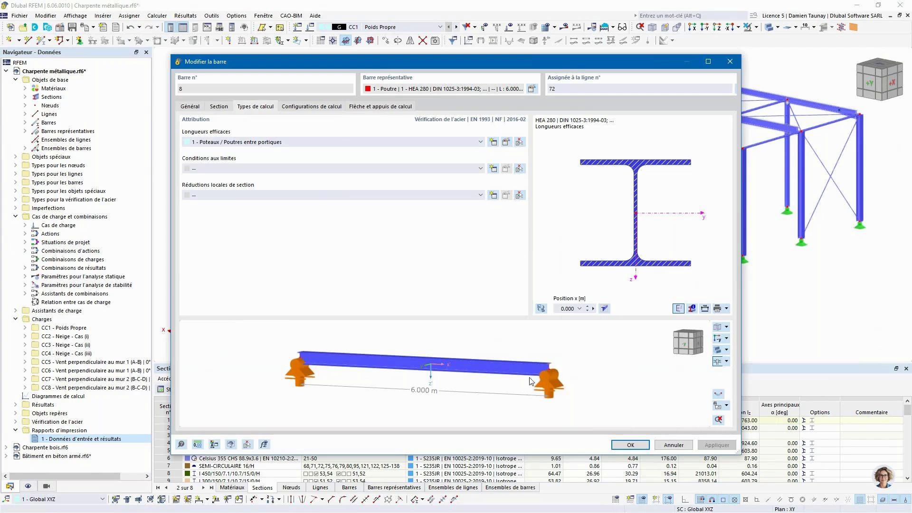
{"action": "left_click", "coordinate": [718, 403]}
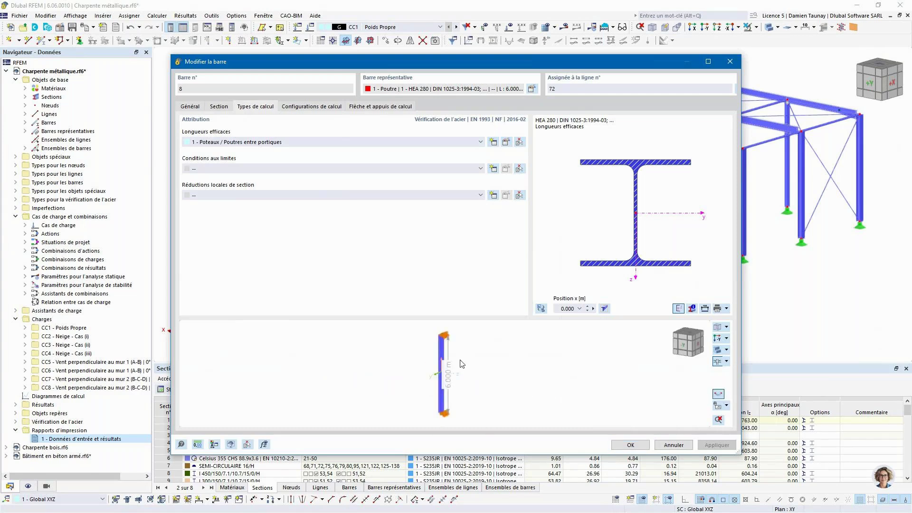
Try the work area view on the column preview and return to the default isometric view.
{"action": "left_click", "coordinate": [727, 328]}
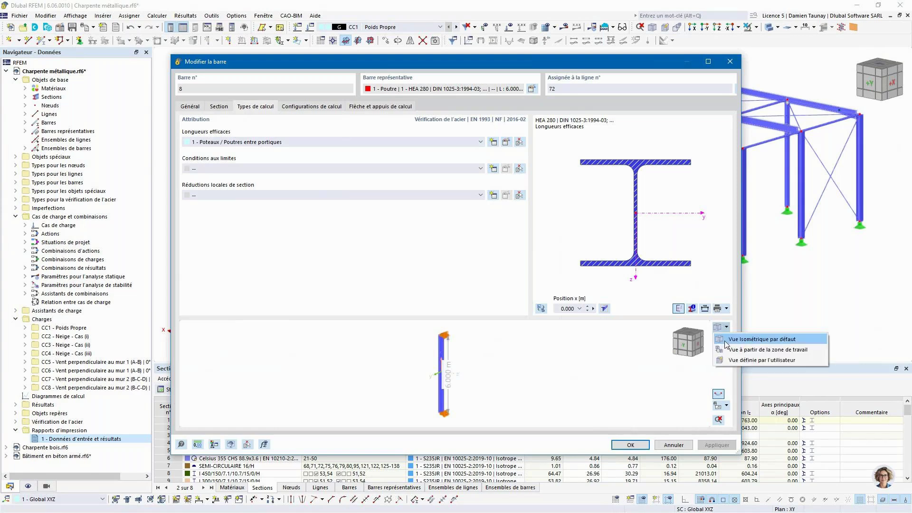
{"action": "left_click", "coordinate": [734, 351]}
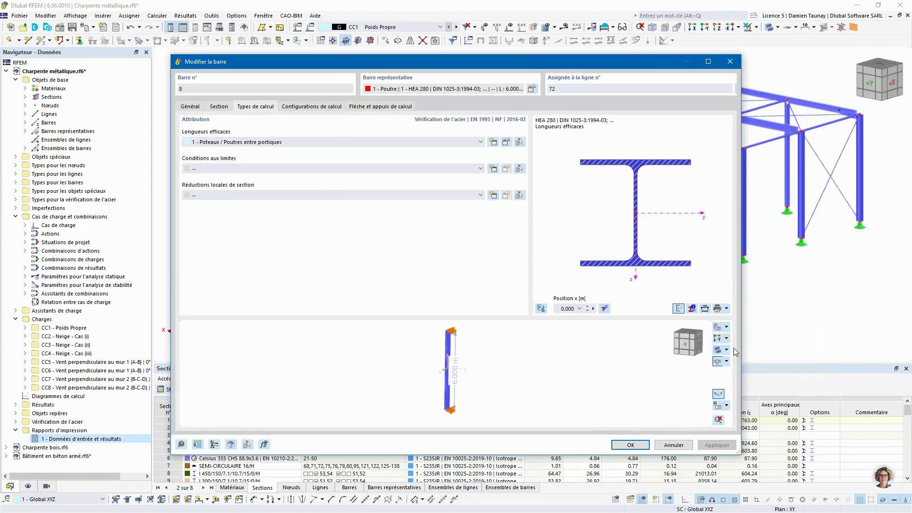
{"action": "left_click", "coordinate": [727, 328]}
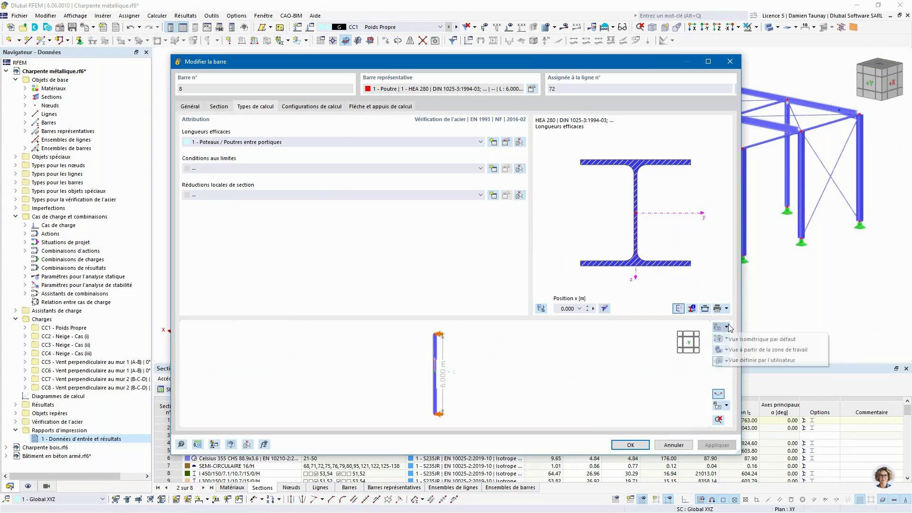
{"action": "left_click", "coordinate": [748, 337]}
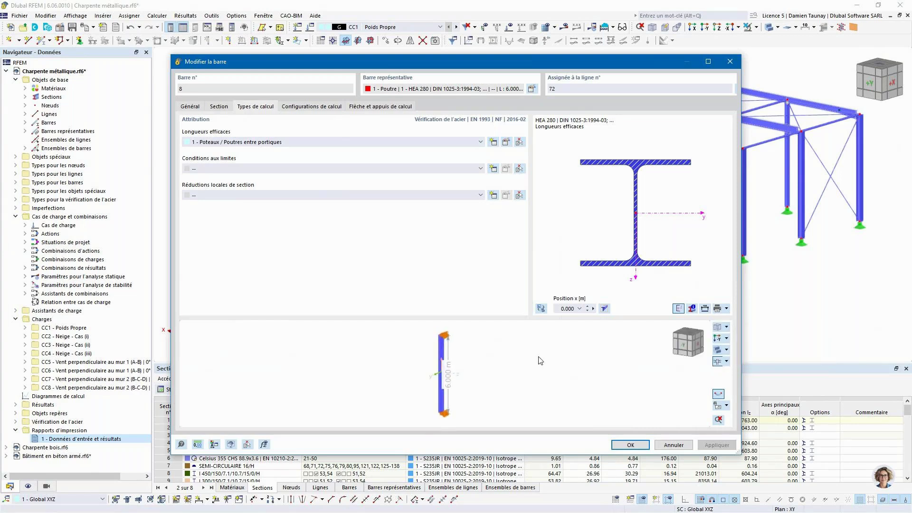
Keep solid rendering for the column preview and review which display elements are enabled.
{"action": "left_click", "coordinate": [726, 350]}
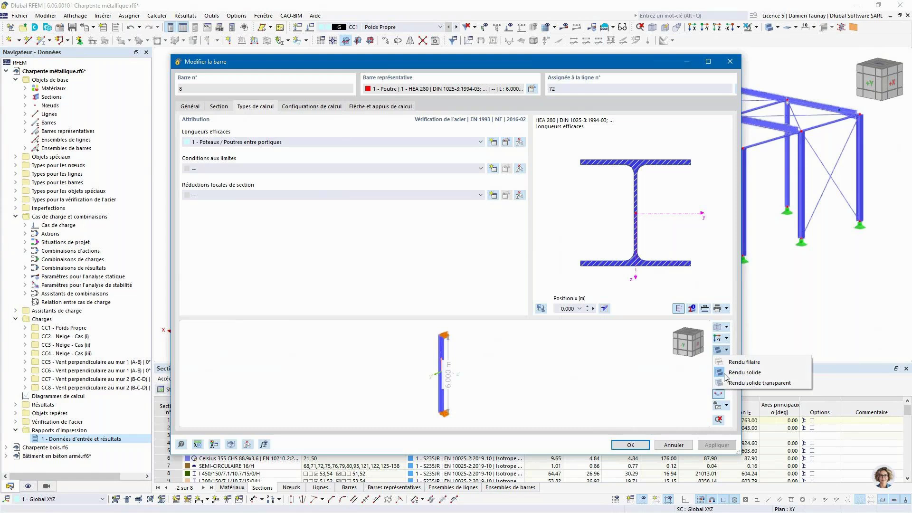
{"action": "left_click", "coordinate": [734, 372]}
{"action": "left_click", "coordinate": [726, 361]}
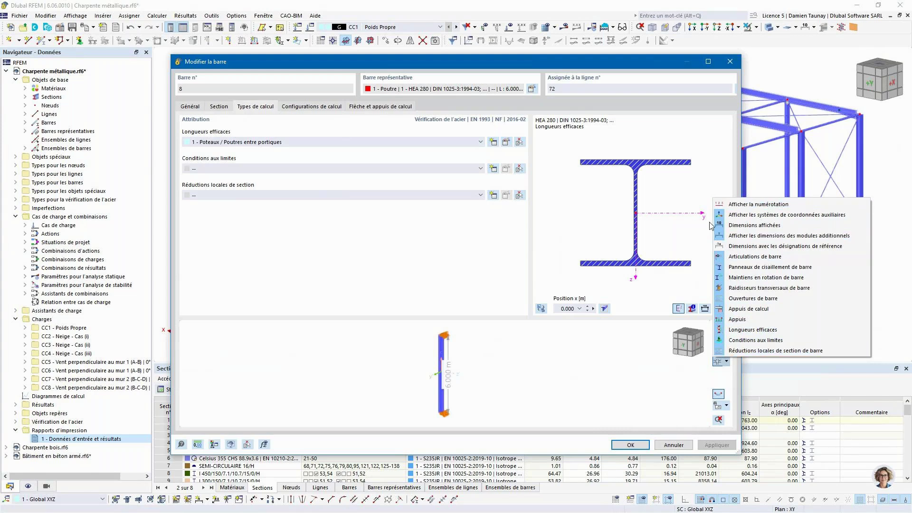
{"action": "left_click", "coordinate": [502, 407]}
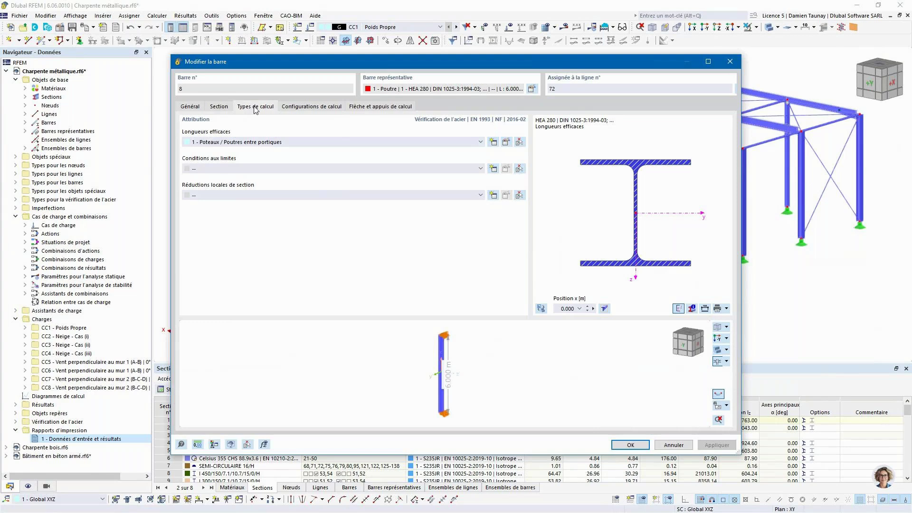
Save the column preview as a graphic printout template named "L. efficaces".
{"action": "left_click", "coordinate": [727, 406]}
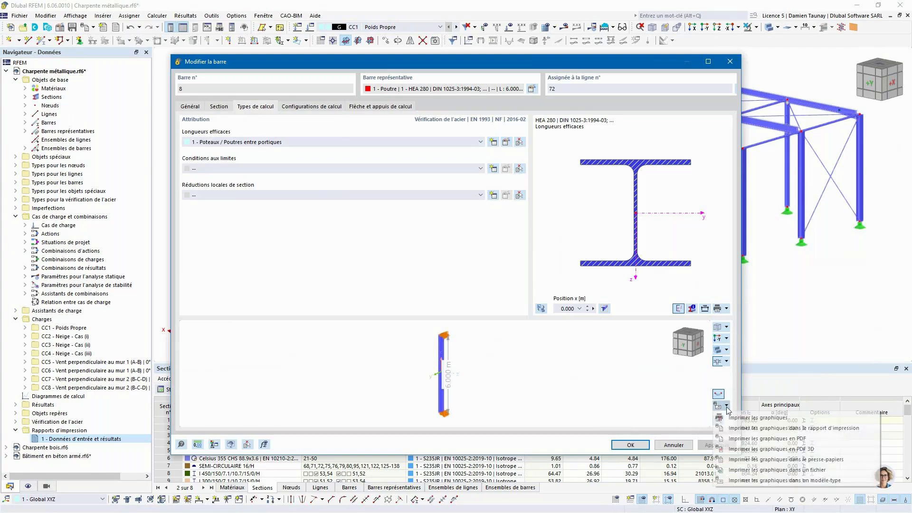
{"action": "left_click", "coordinate": [738, 481]}
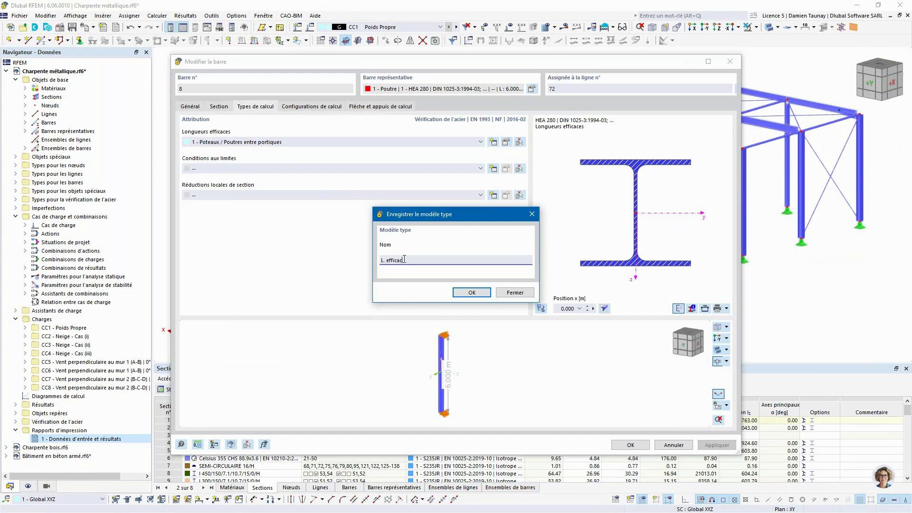
{"action": "left_click", "coordinate": [465, 293]}
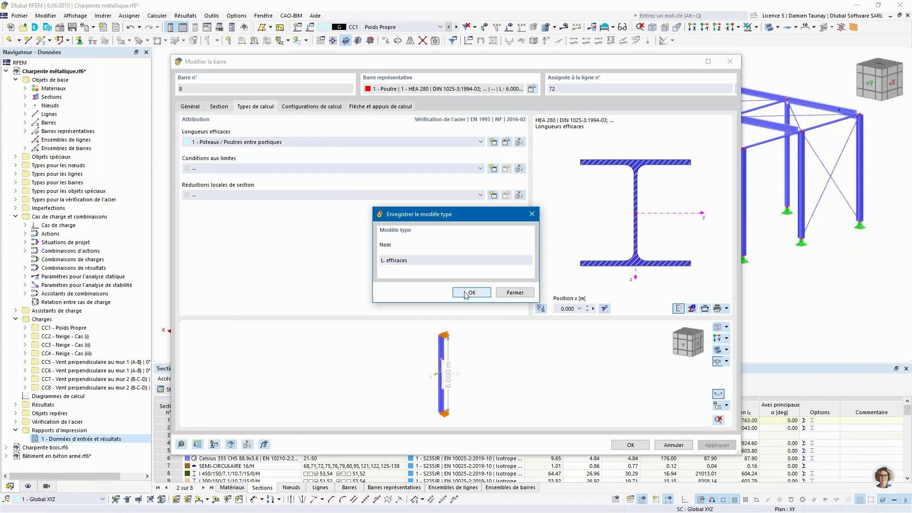
Examine the effective length definition with the model graphic, cancel it without changes, and confirm the settings of member 8.
{"action": "left_click", "coordinate": [506, 141]}
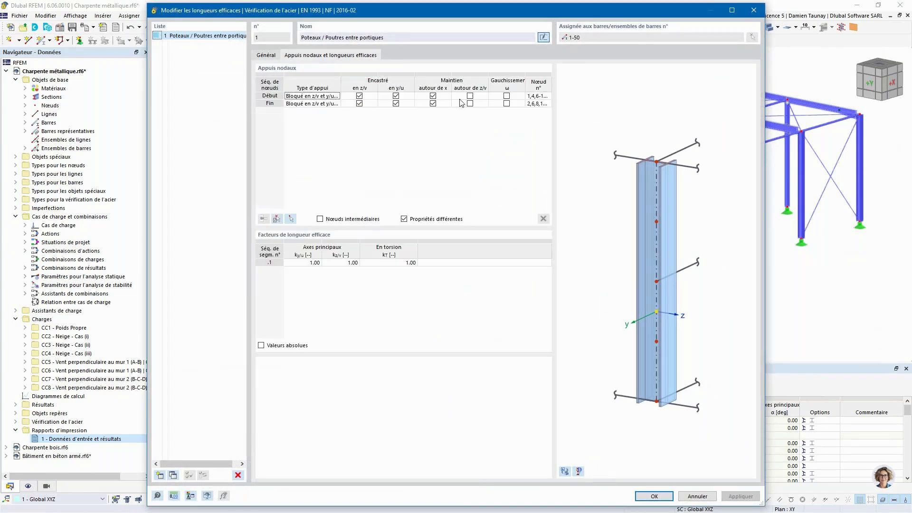
{"action": "left_click", "coordinate": [568, 475]}
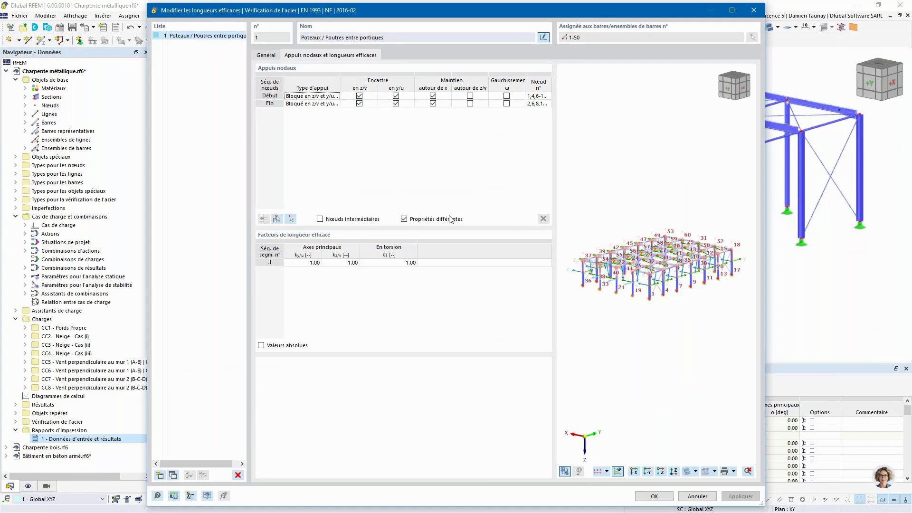
{"action": "scroll", "coordinate": [605, 281], "scroll_direction": "up", "scroll_amount": 3}
{"action": "scroll", "coordinate": [605, 282], "scroll_direction": "down", "scroll_amount": 5}
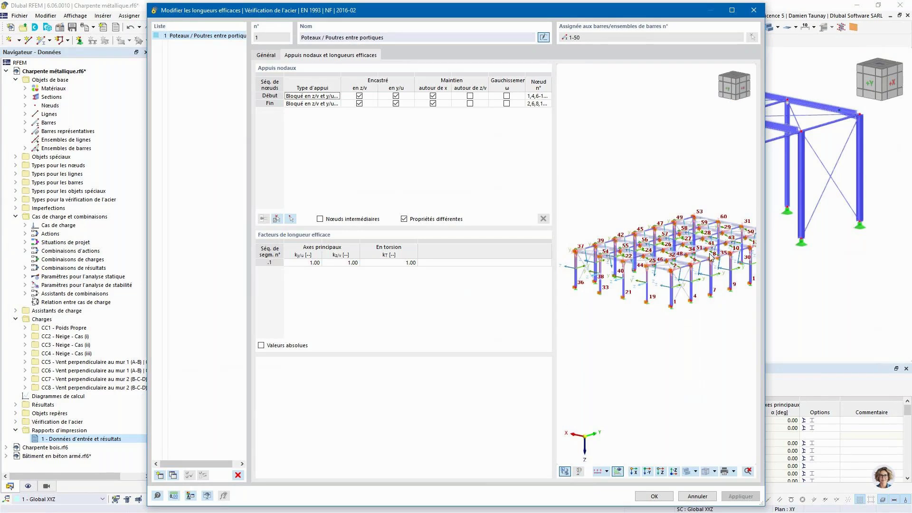
{"action": "left_click", "coordinate": [698, 498]}
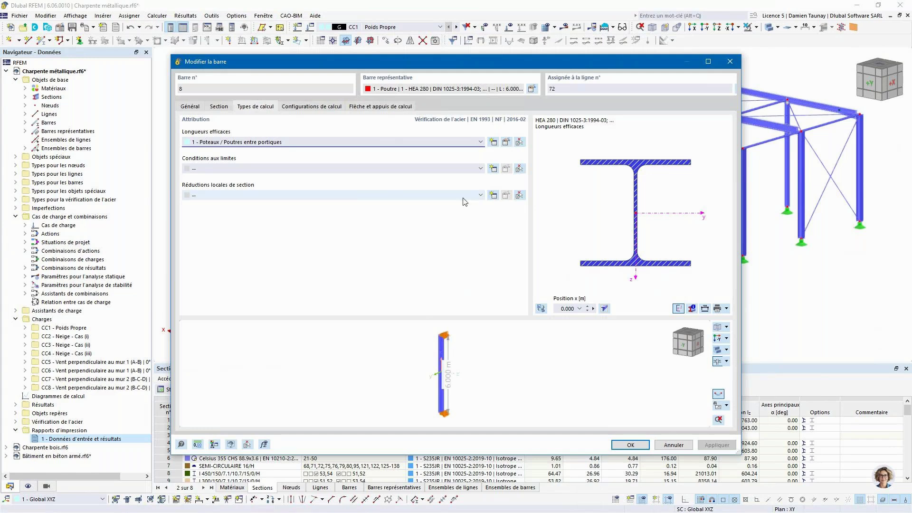
{"action": "left_click", "coordinate": [631, 445]}
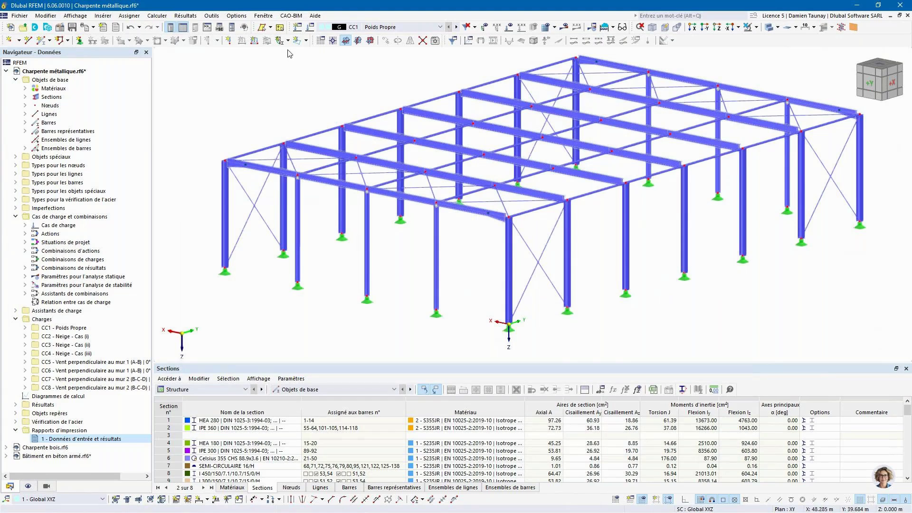
Review the list of saved graphic templates and close it without changes.
{"action": "left_click", "coordinate": [243, 16]}
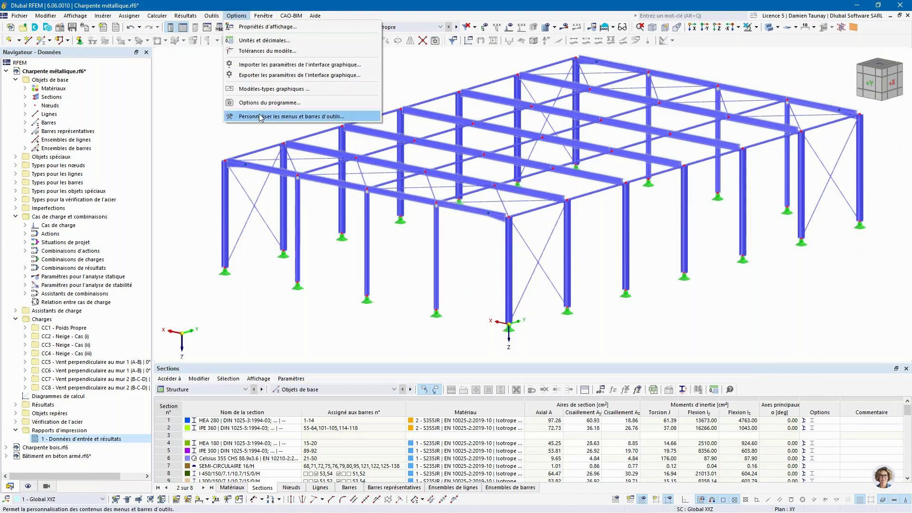
{"action": "left_click", "coordinate": [254, 90]}
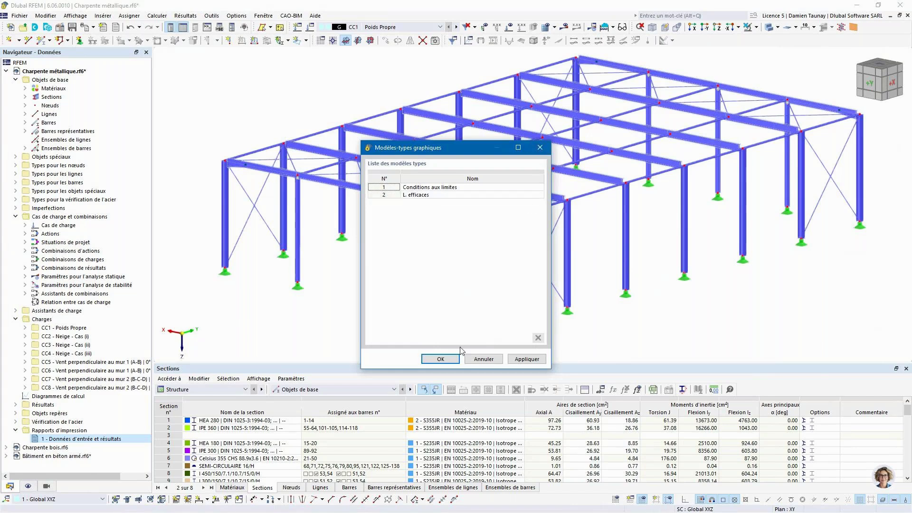
{"action": "left_click", "coordinate": [538, 150]}
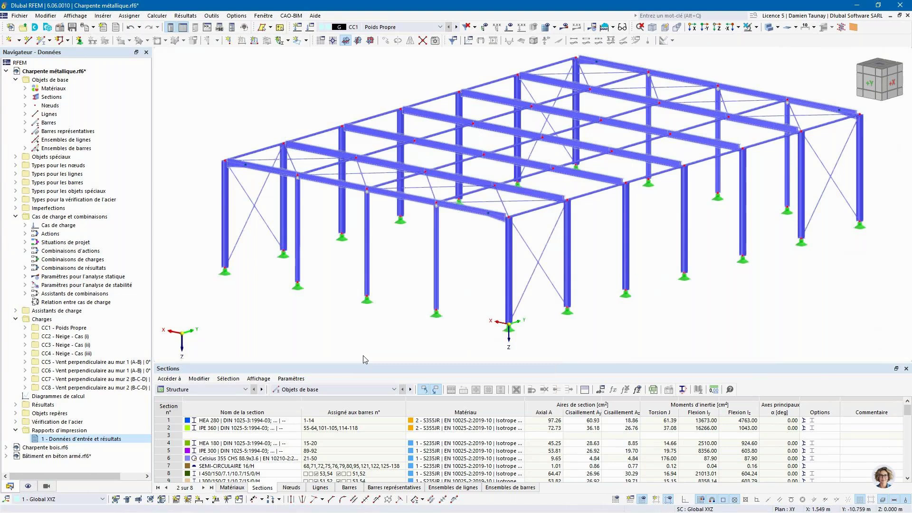
{"action": "key", "text": "ctrl+s"}
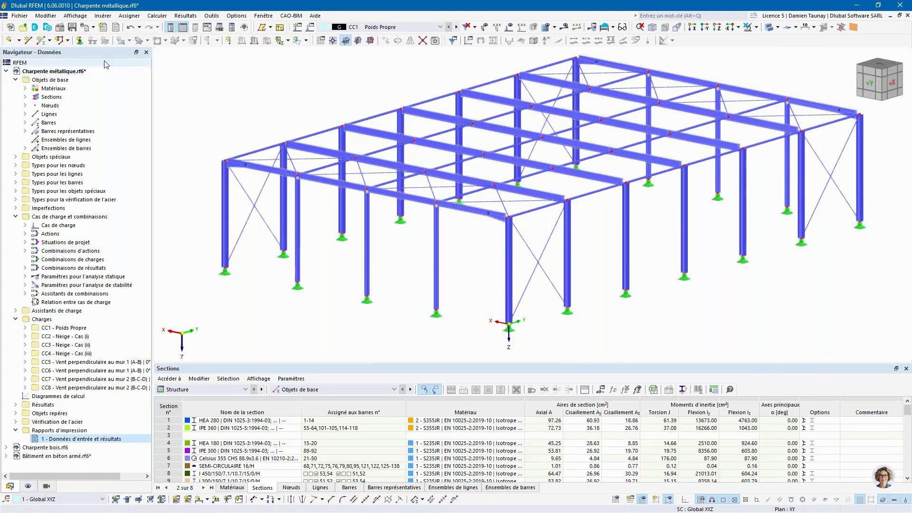
Set up a graphic printout into the printout report as multiple printing (Impression multiple), keeping the current model view included.
{"action": "left_click", "coordinate": [94, 29]}
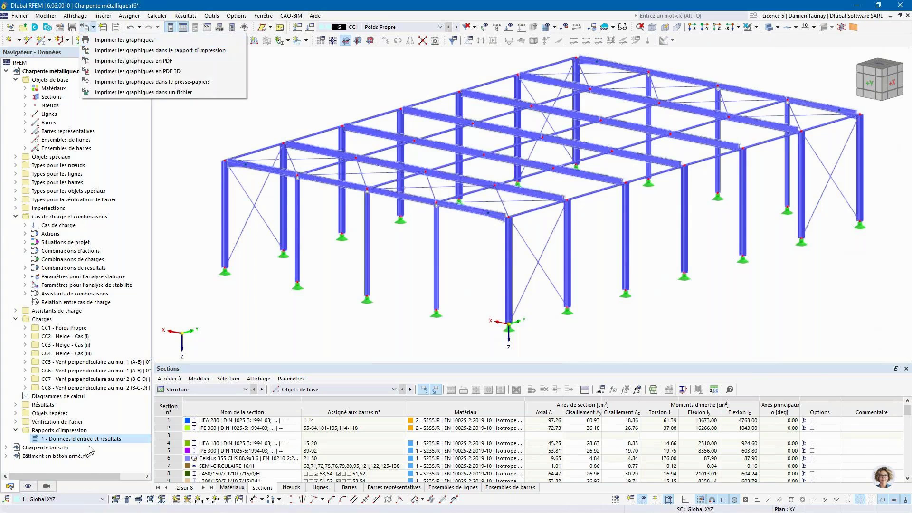
{"action": "left_click", "coordinate": [143, 51]}
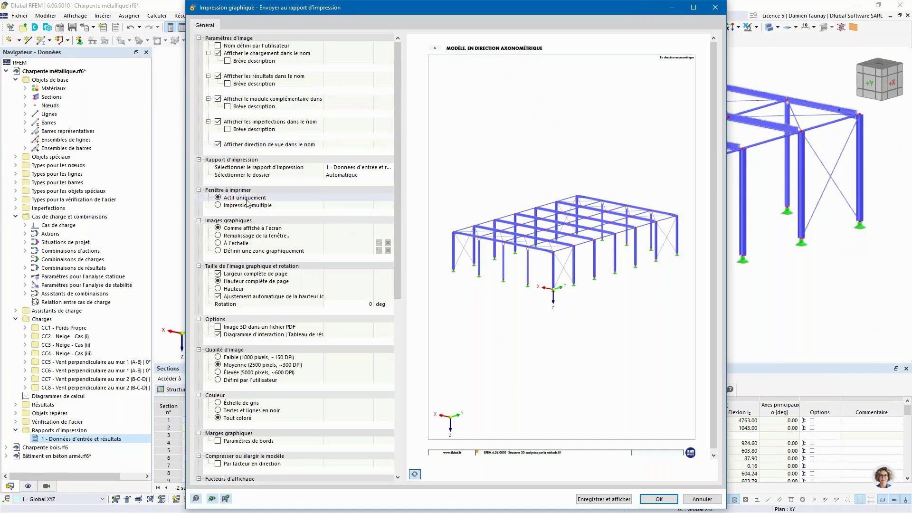
{"action": "left_click", "coordinate": [220, 209]}
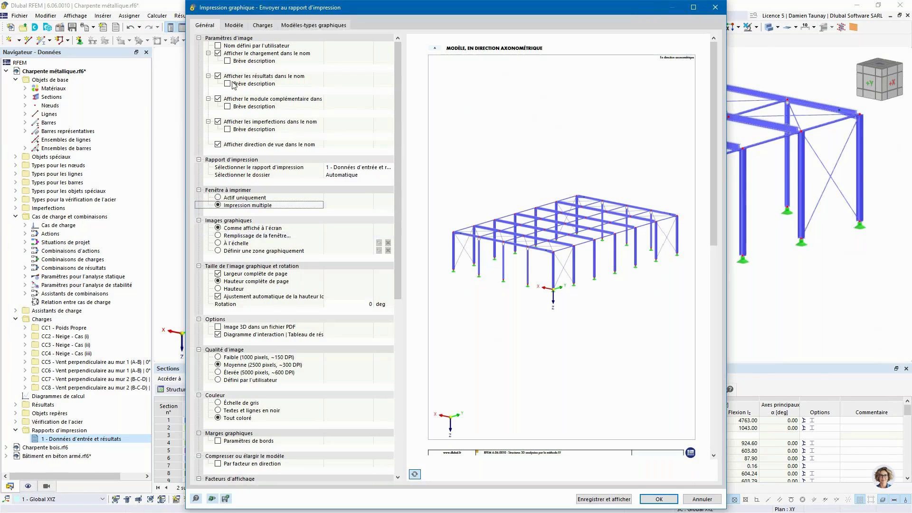
{"action": "left_click", "coordinate": [234, 25]}
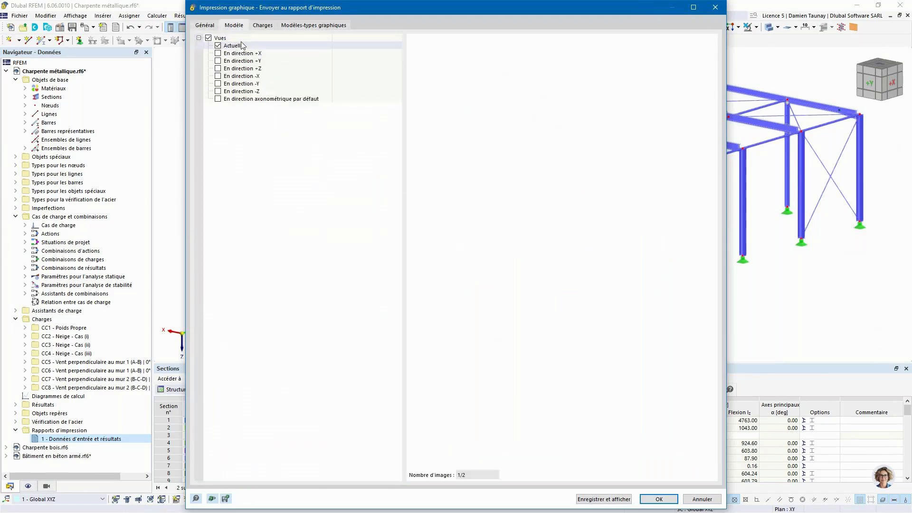
{"action": "left_click", "coordinate": [208, 39]}
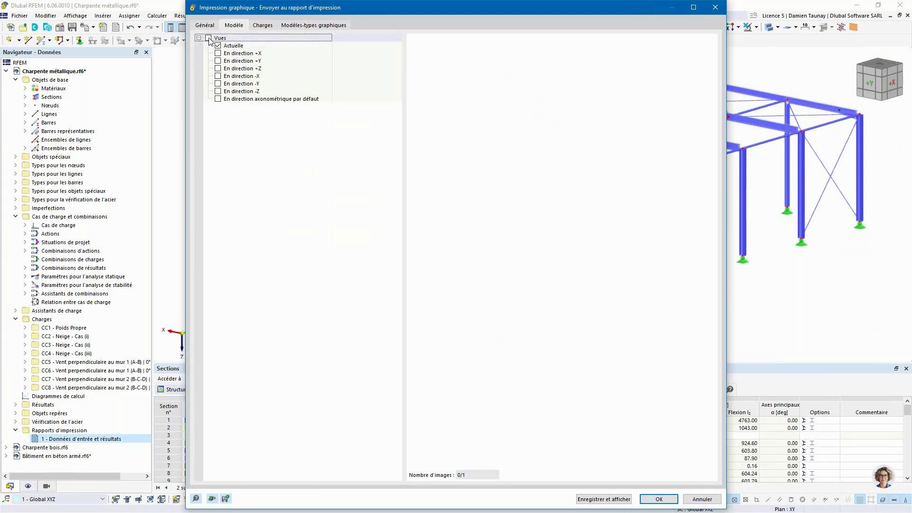
{"action": "left_click", "coordinate": [209, 38]}
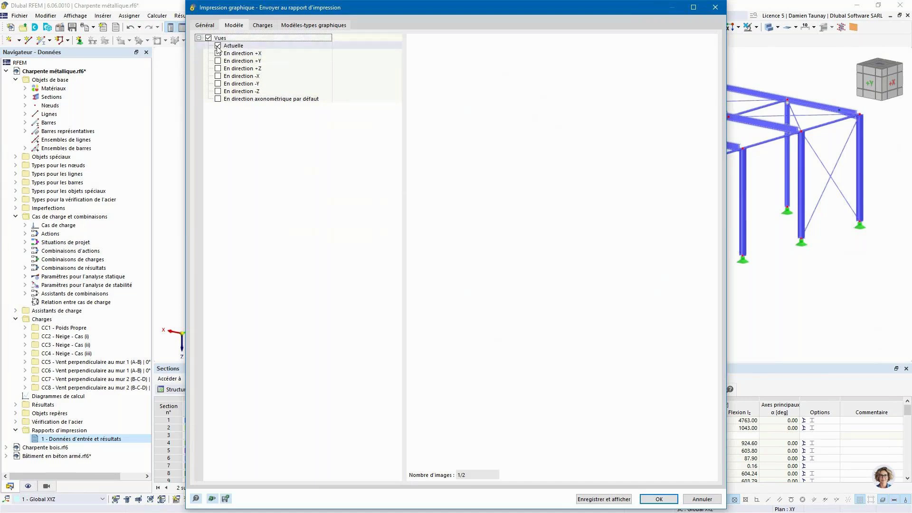
Check the load printing options and set both graphic templates to print selected objects instead of all.
{"action": "left_click", "coordinate": [263, 25]}
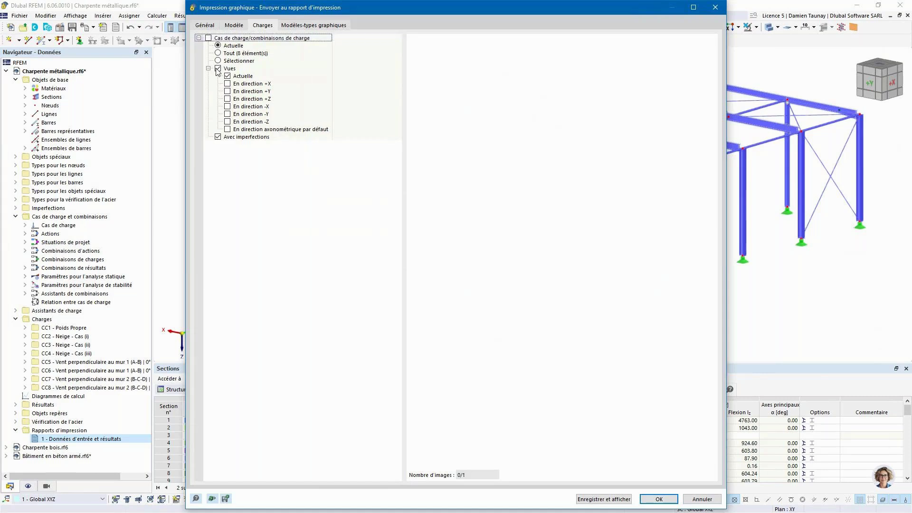
{"action": "left_click", "coordinate": [299, 27]}
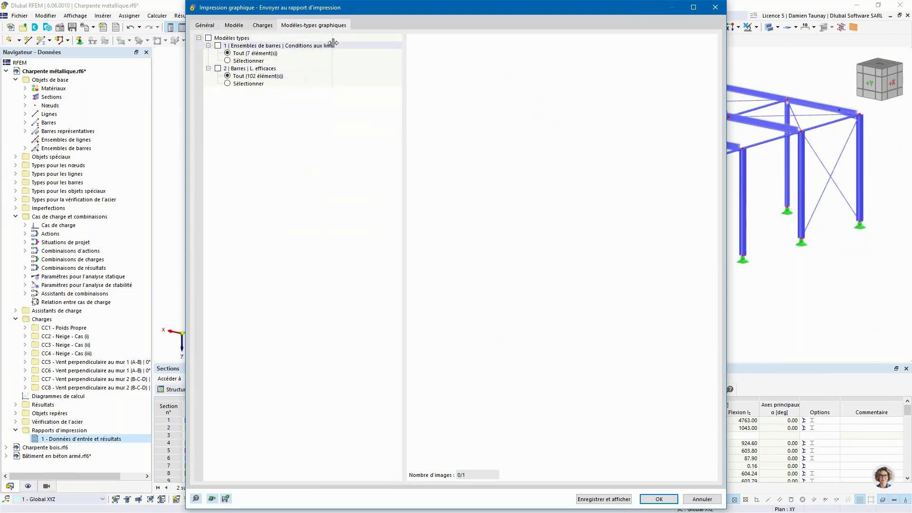
{"action": "mouse_move", "coordinate": [332, 43]}
{"action": "left_mouse_down"}
{"action": "mouse_move", "coordinate": [363, 44]}
{"action": "mouse_move", "coordinate": [349, 43]}
{"action": "left_mouse_up"}
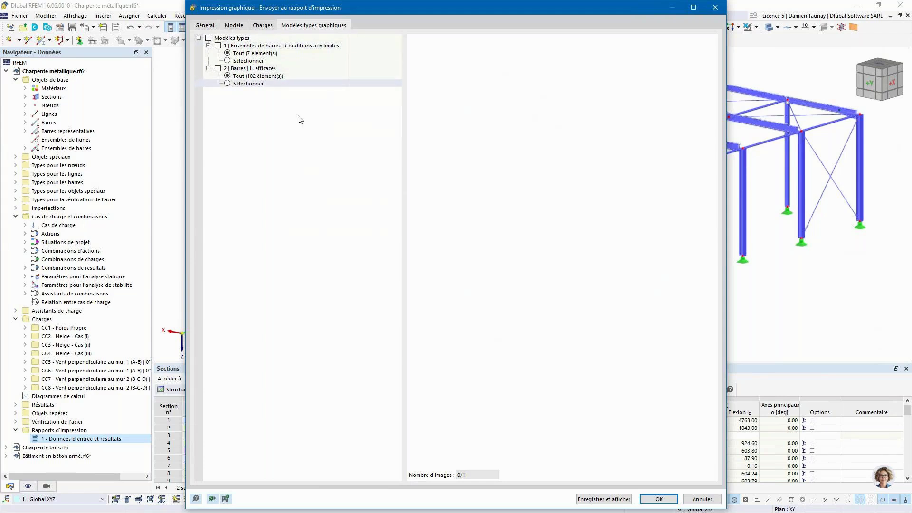
{"action": "left_click", "coordinate": [228, 60]}
{"action": "left_click", "coordinate": [228, 84]}
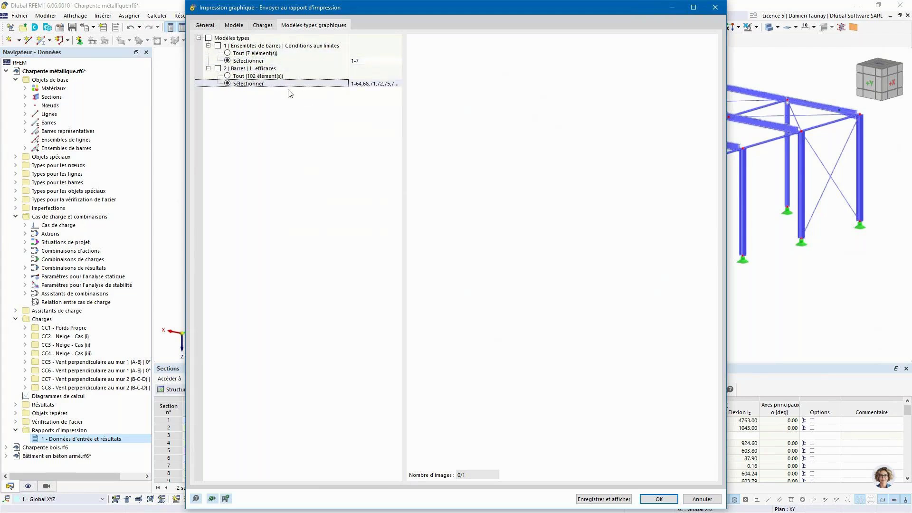
Limit the "Conditions aux limites" template to member sets 1 and 3.
{"action": "left_click", "coordinate": [380, 61]}
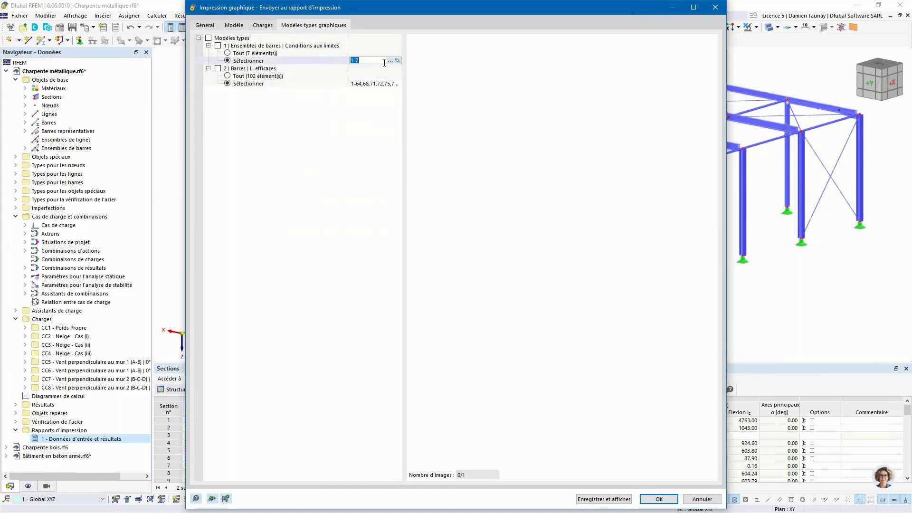
{"action": "left_click", "coordinate": [398, 62]}
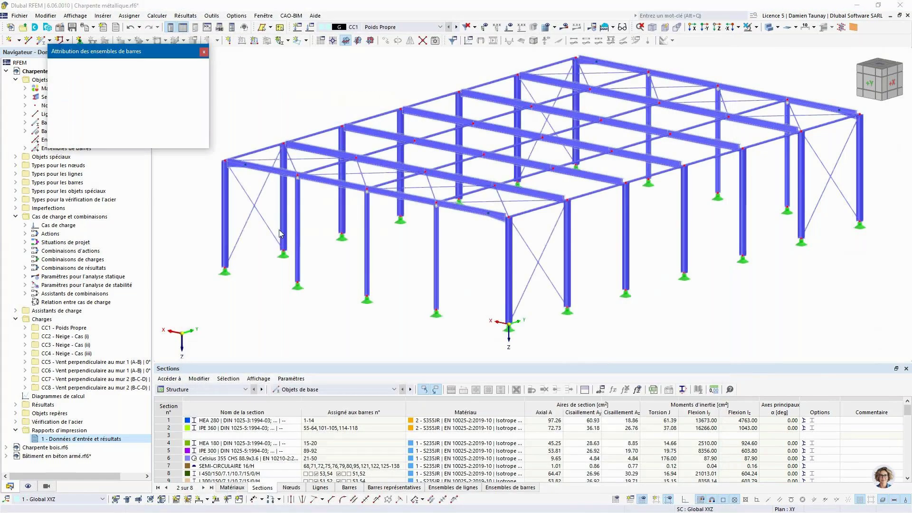
{"action": "left_click", "coordinate": [196, 117]}
{"action": "left_click", "coordinate": [249, 169]}
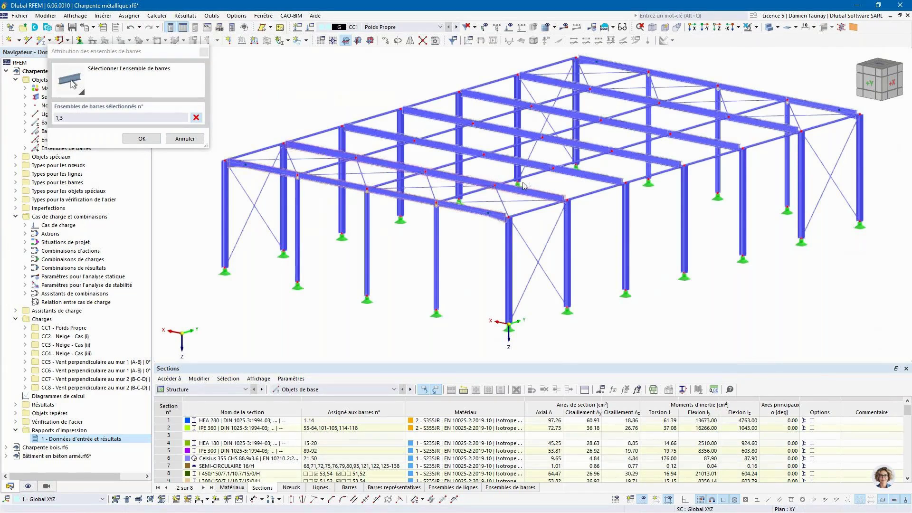
{"action": "left_click", "coordinate": [151, 142]}
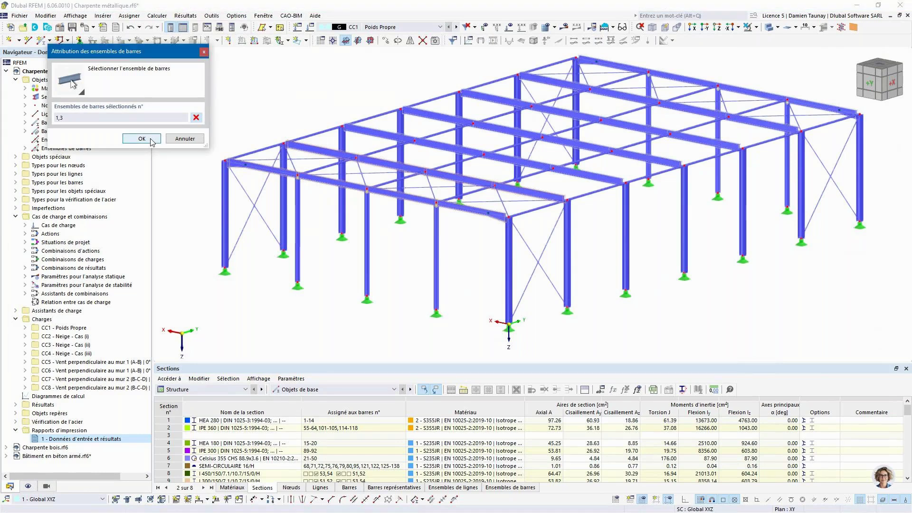
{"action": "left_click", "coordinate": [151, 139]}
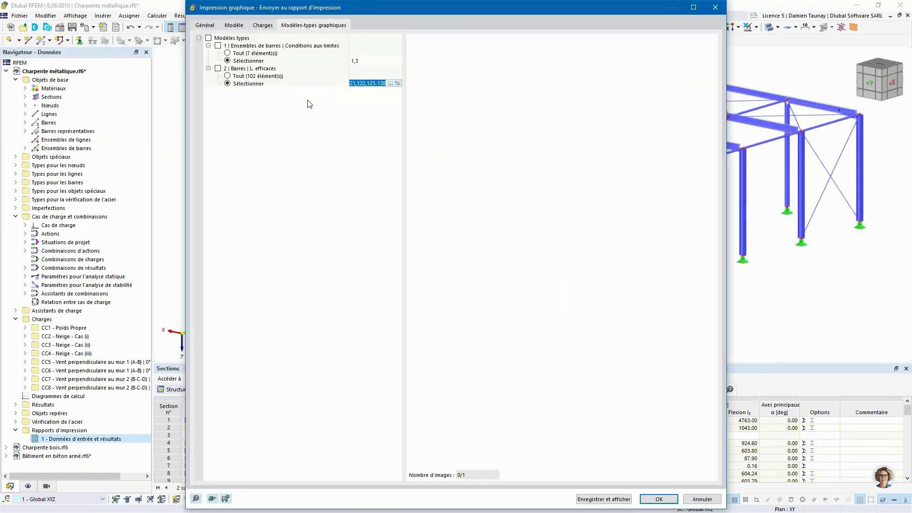
Limit the "L. efficaces" template to members 8, 9, 19 and 45, and include both graphic templates in the printout.
{"action": "left_click", "coordinate": [398, 85]}
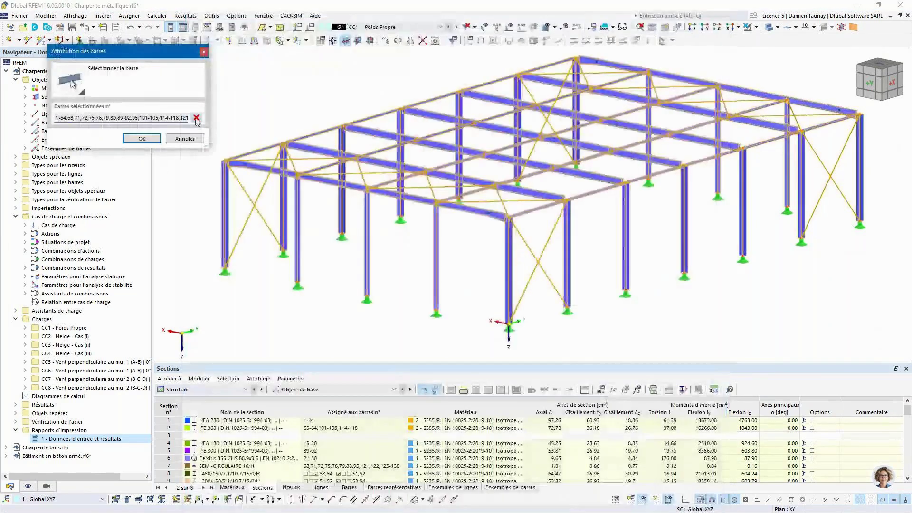
{"action": "left_click", "coordinate": [225, 195]}
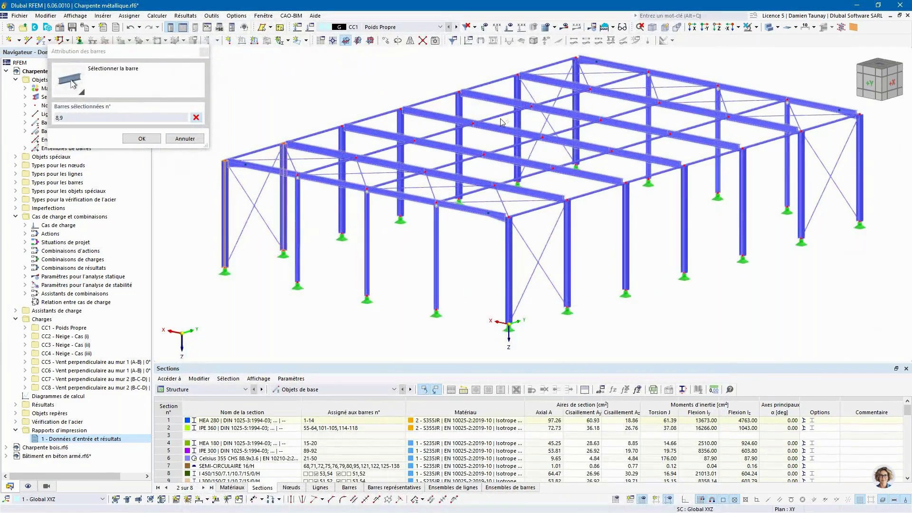
{"action": "left_click", "coordinate": [301, 217]}
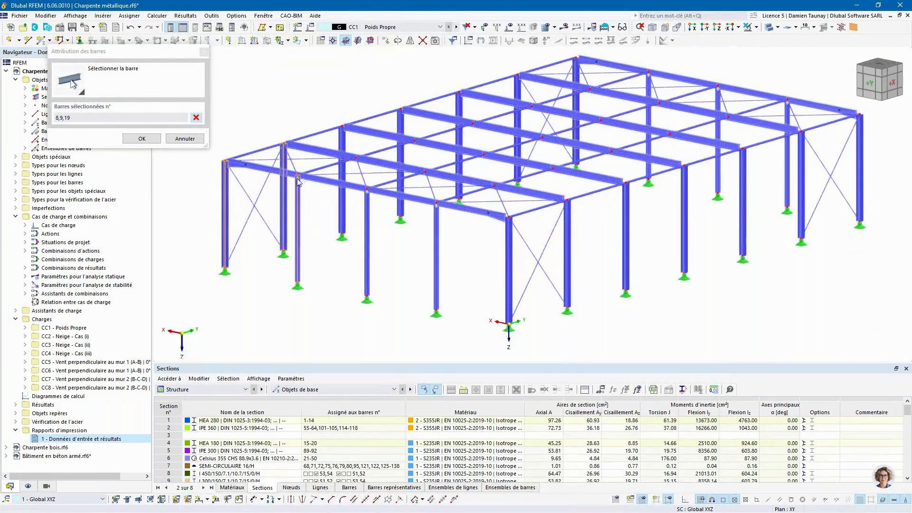
{"action": "left_click", "coordinate": [241, 157]}
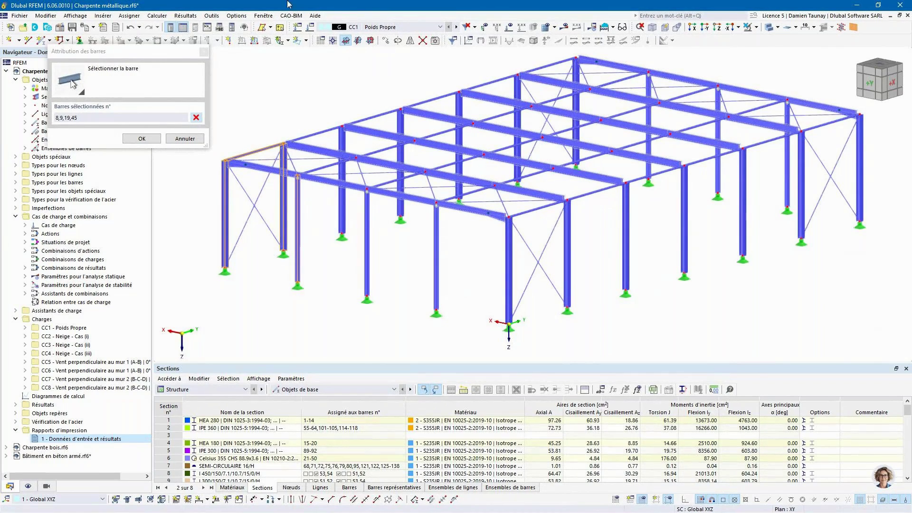
{"action": "left_click", "coordinate": [140, 139]}
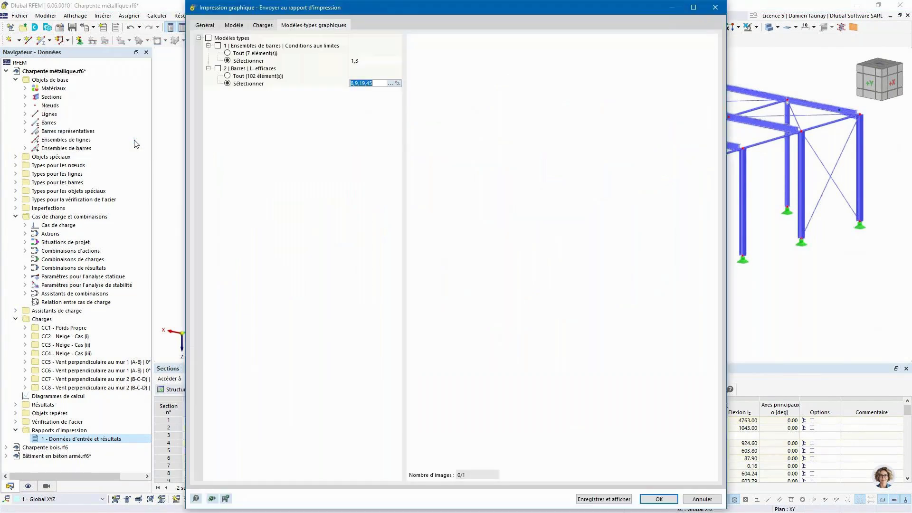
{"action": "left_click", "coordinate": [198, 70]}
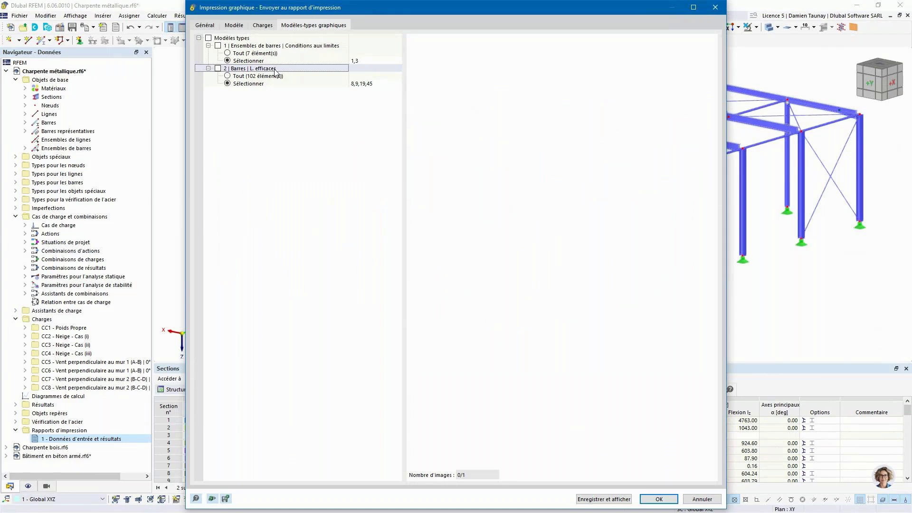
{"action": "left_click", "coordinate": [217, 46]}
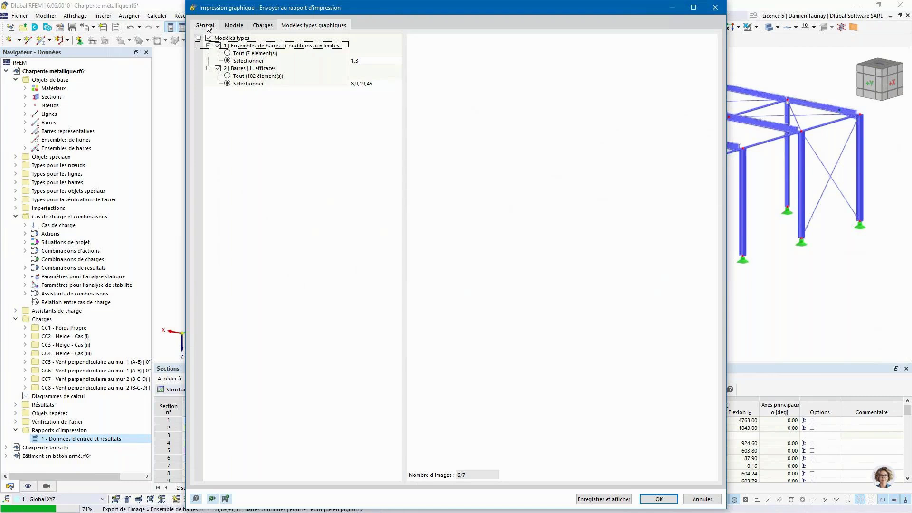
Examine the printout preview pages of the model, the selected member sets and the selected members.
{"action": "left_click", "coordinate": [206, 25]}
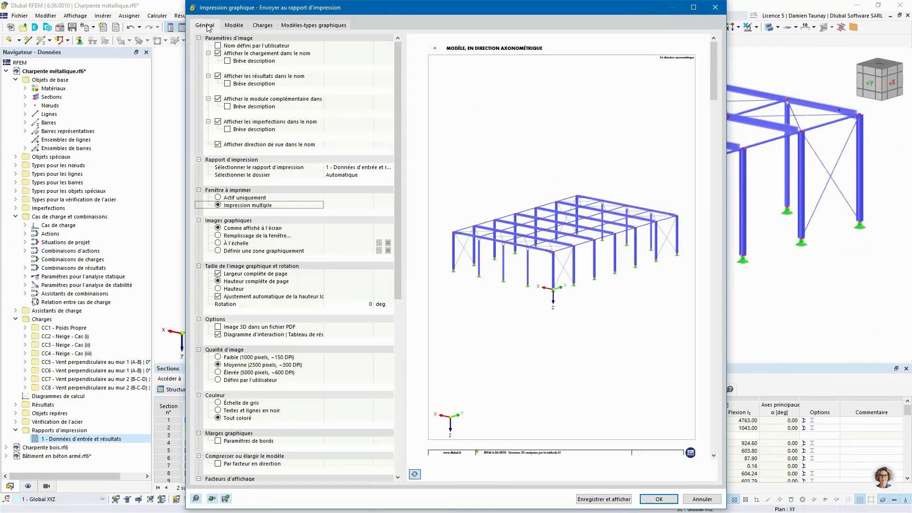
{"action": "scroll", "coordinate": [495, 187], "scroll_direction": "down", "scroll_amount": 3}
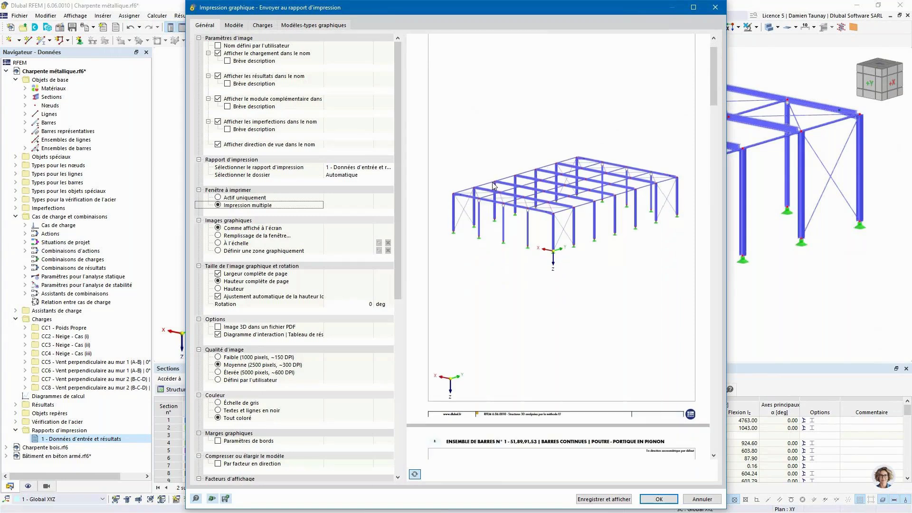
{"action": "scroll", "coordinate": [495, 187], "scroll_direction": "down", "scroll_amount": 6}
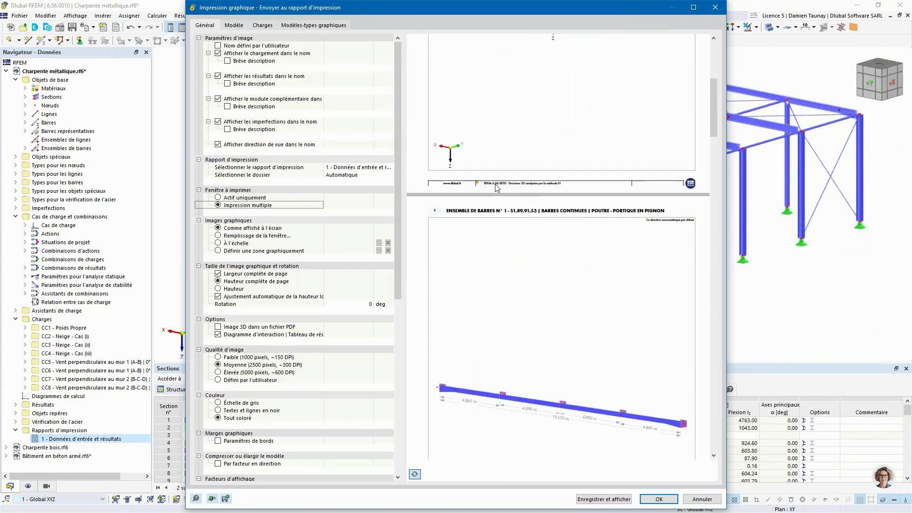
{"action": "scroll", "coordinate": [497, 187], "scroll_direction": "down", "scroll_amount": 8}
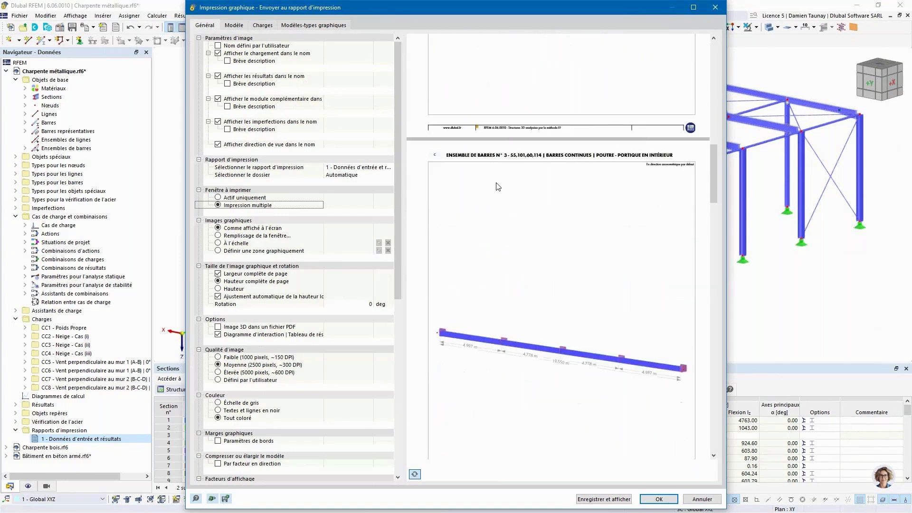
{"action": "scroll", "coordinate": [497, 185], "scroll_direction": "down", "scroll_amount": 10}
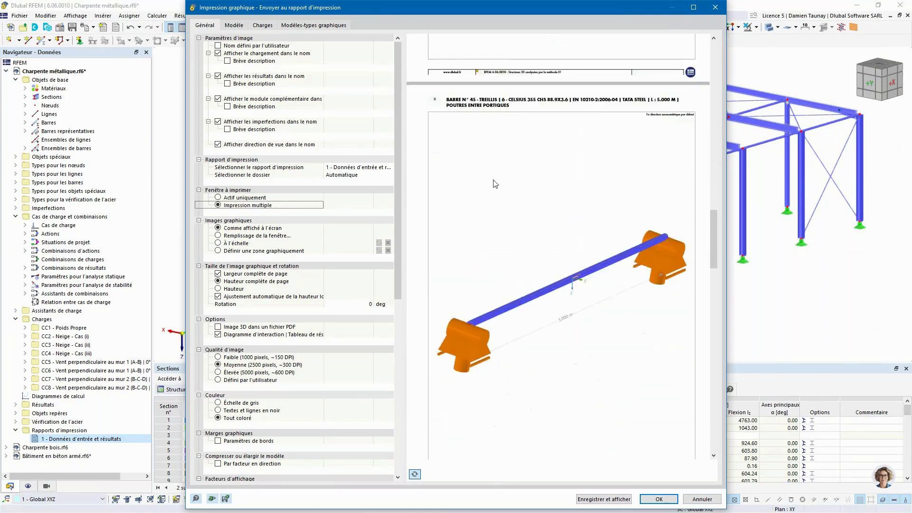
{"action": "scroll", "coordinate": [495, 185], "scroll_direction": "down", "scroll_amount": 10}
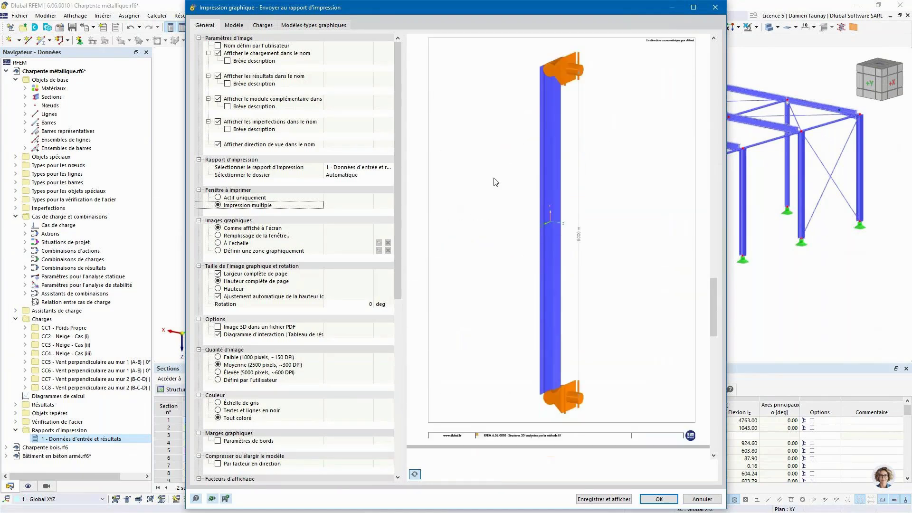
{"action": "scroll", "coordinate": [495, 183], "scroll_direction": "down", "scroll_amount": 10}
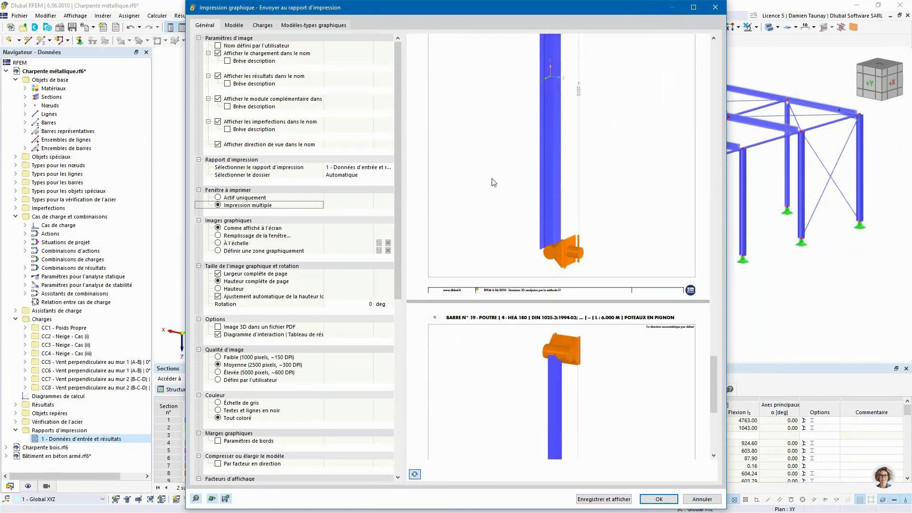
{"action": "scroll", "coordinate": [491, 180], "scroll_direction": "down", "scroll_amount": 4}
{"action": "scroll", "coordinate": [485, 188], "scroll_direction": "up", "scroll_amount": 4}
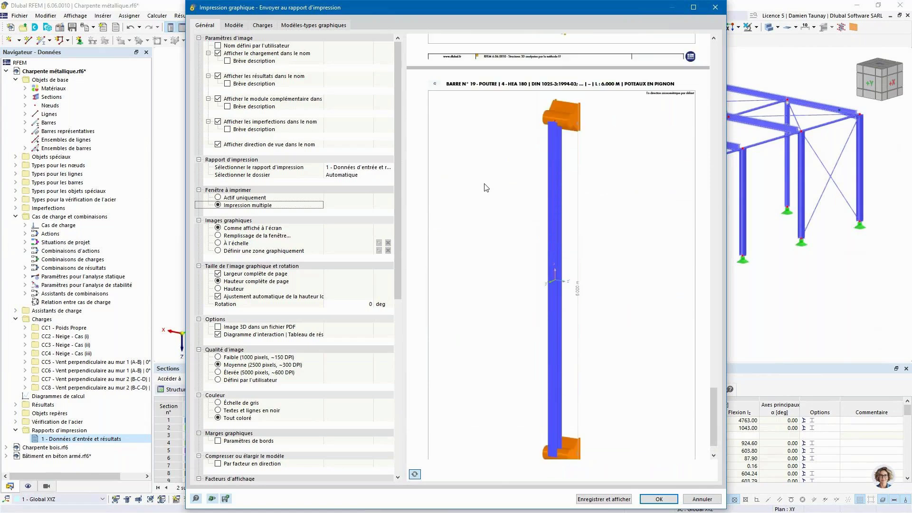
{"action": "scroll", "coordinate": [485, 187], "scroll_direction": "up", "scroll_amount": 3}
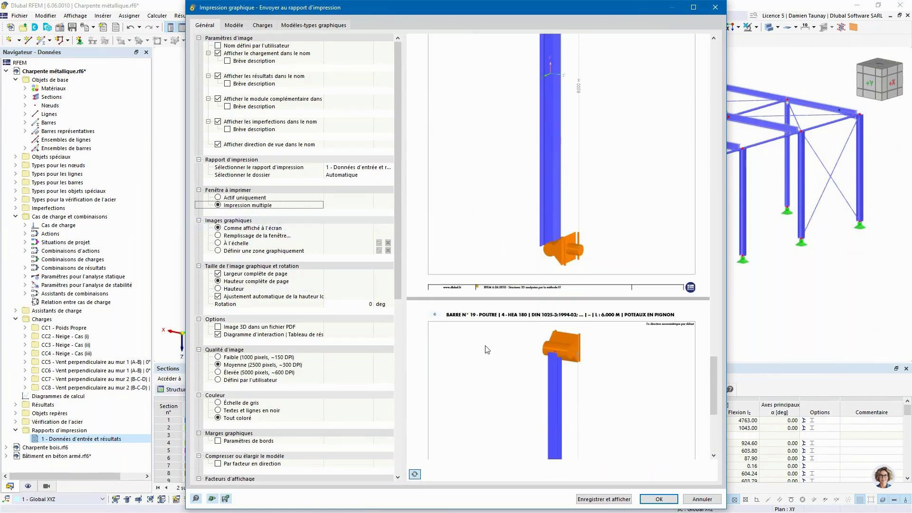
Switch the graphic size to a custom height with a height ratio of 50 % and turn off automatic height adjustment.
{"action": "left_click", "coordinate": [219, 289]}
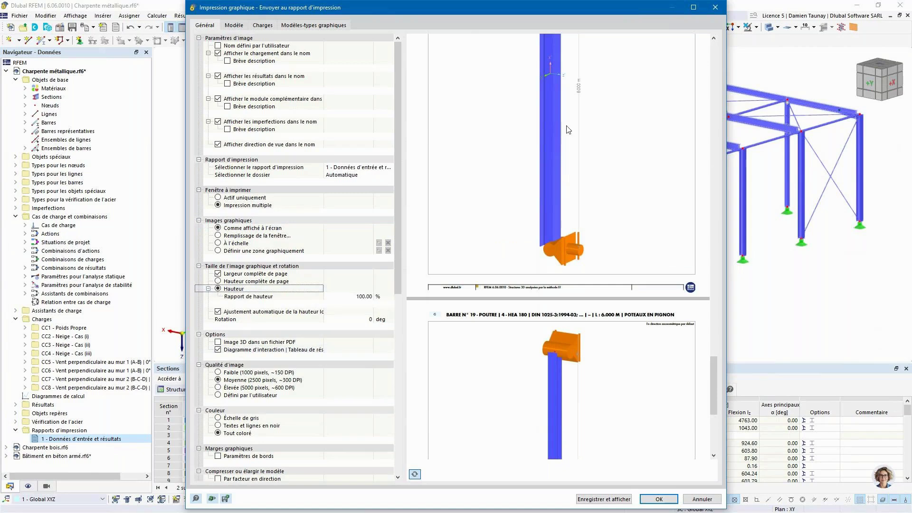
{"action": "scroll", "coordinate": [582, 347], "scroll_direction": "up", "scroll_amount": 2}
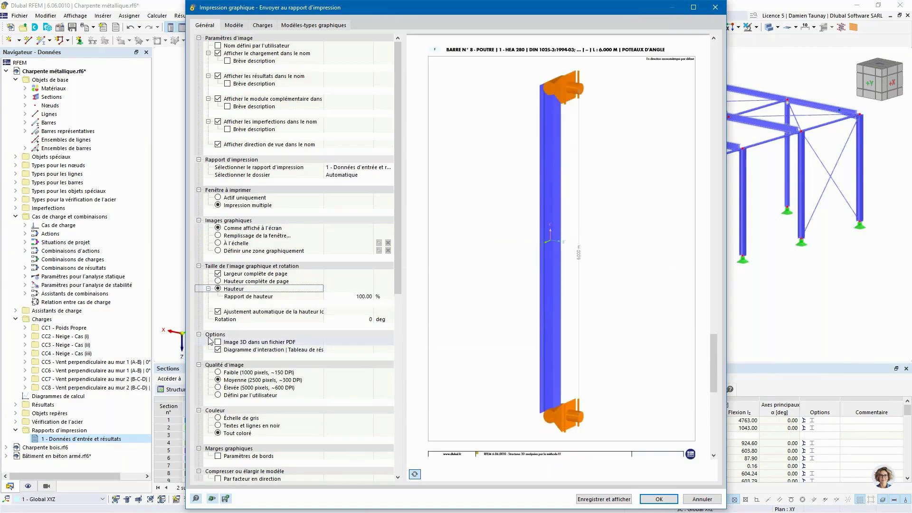
{"action": "left_click", "coordinate": [364, 297]}
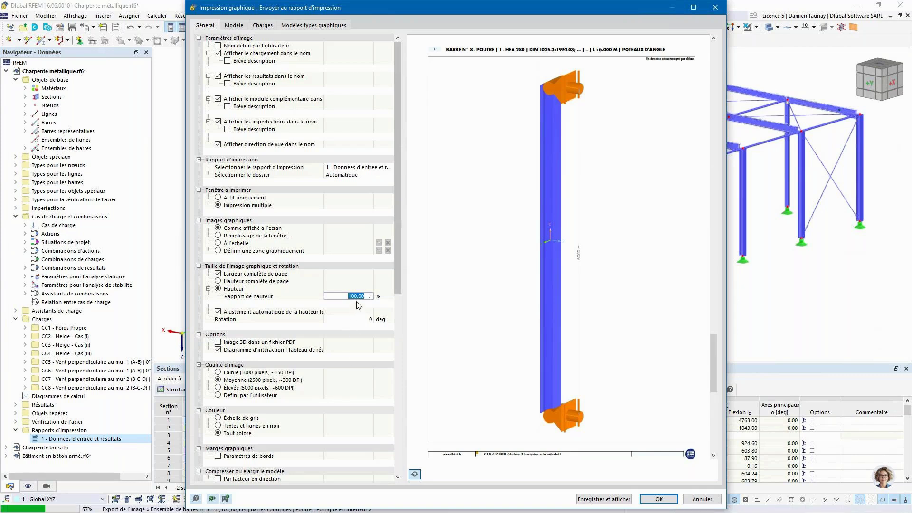
{"action": "type", "text": "50"}
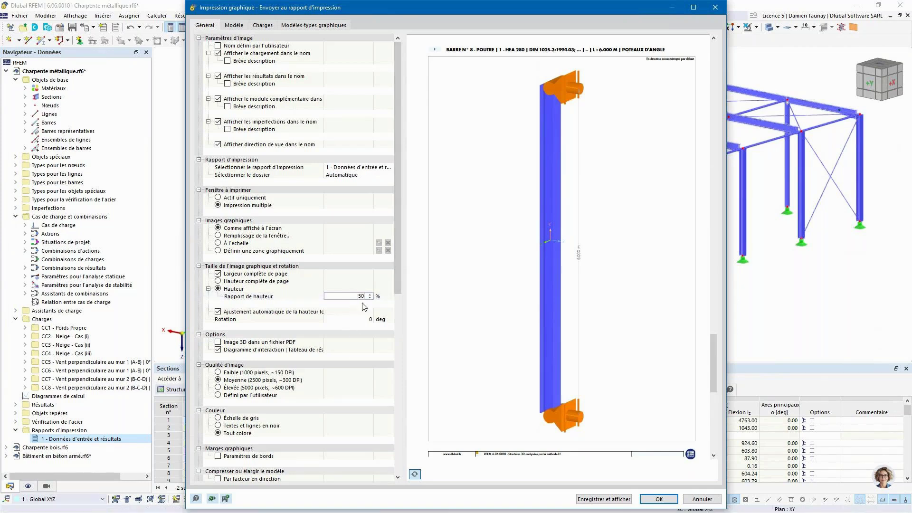
{"action": "key", "text": "Return"}
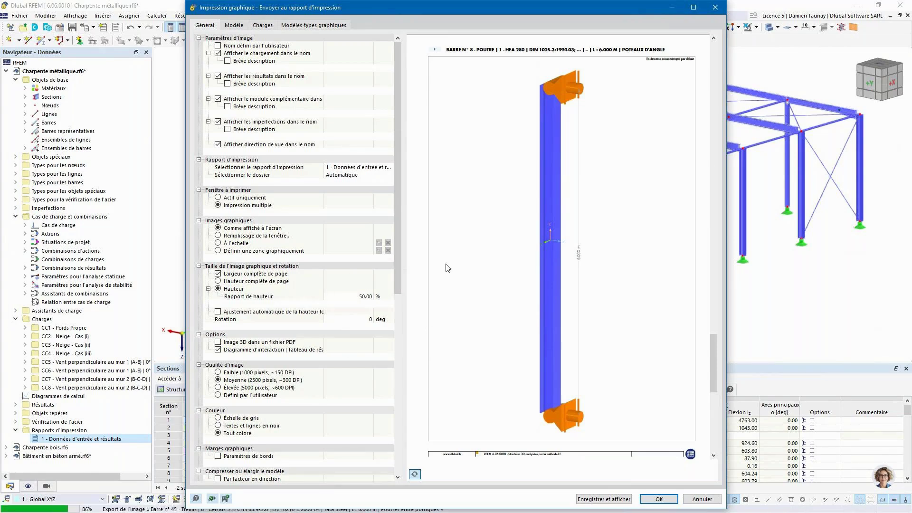
Examine the resized graphics throughout the print preview, from the full model and member sets 1 and 3 to the selected members.
{"action": "scroll", "coordinate": [456, 305], "scroll_direction": "up", "scroll_amount": 5}
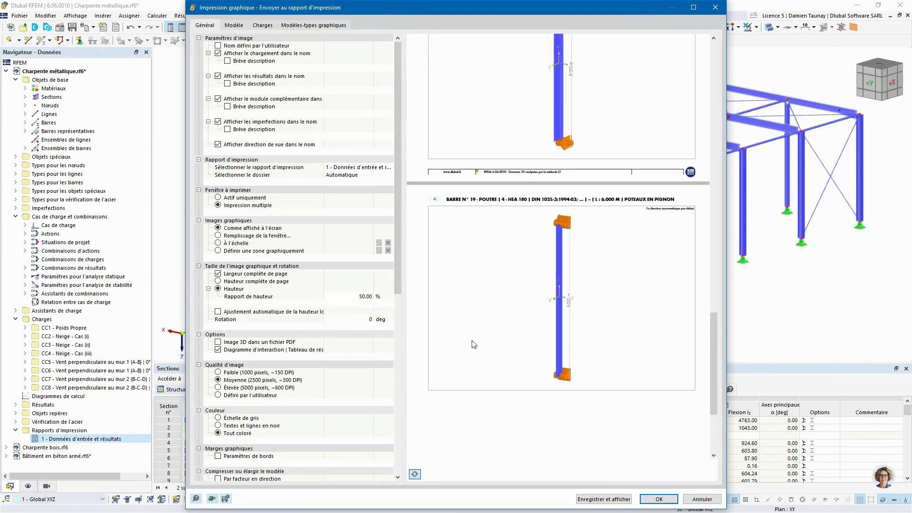
{"action": "right_click", "coordinate": [692, 267]}
{"action": "left_click_drag", "start_coordinate": [712, 321], "coordinate": [713, 66]}
{"action": "left_click", "coordinate": [709, 250]}
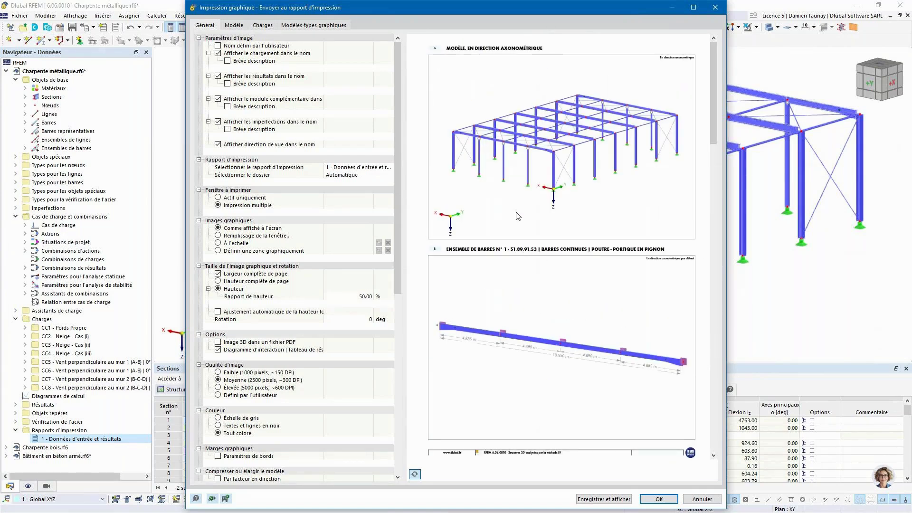
{"action": "scroll", "coordinate": [561, 290], "scroll_direction": "down", "scroll_amount": 1}
{"action": "scroll", "coordinate": [562, 291], "scroll_direction": "down", "scroll_amount": 3}
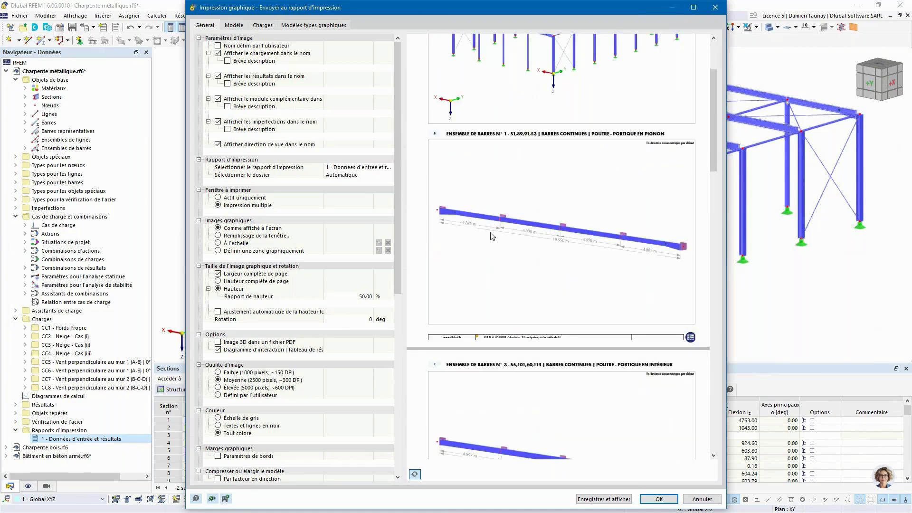
{"action": "scroll", "coordinate": [658, 272], "scroll_direction": "down", "scroll_amount": 2}
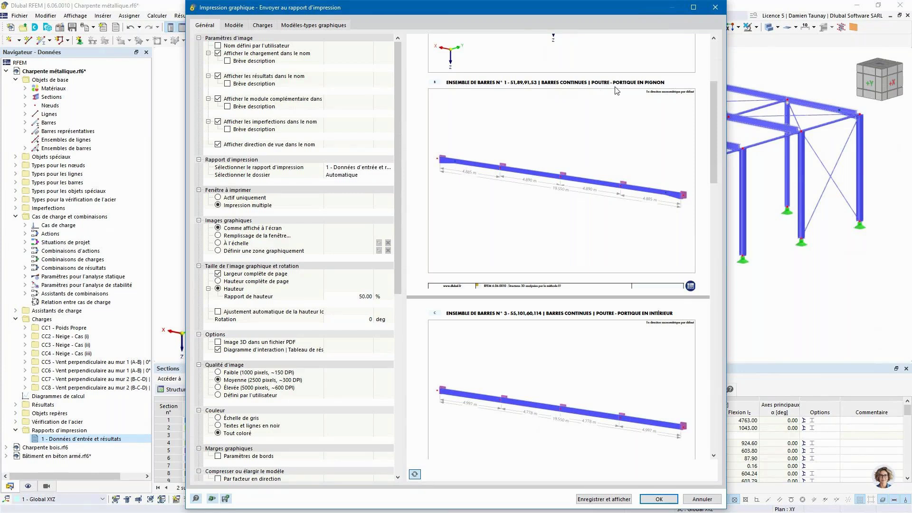
{"action": "scroll", "coordinate": [610, 165], "scroll_direction": "down", "scroll_amount": 3}
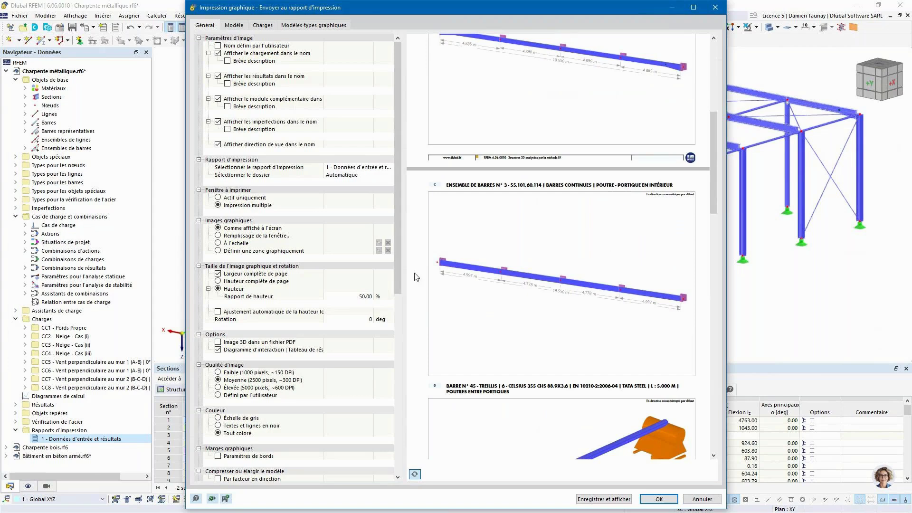
{"action": "scroll", "coordinate": [594, 282], "scroll_direction": "down", "scroll_amount": 2}
{"action": "scroll", "coordinate": [594, 281], "scroll_direction": "down", "scroll_amount": 4}
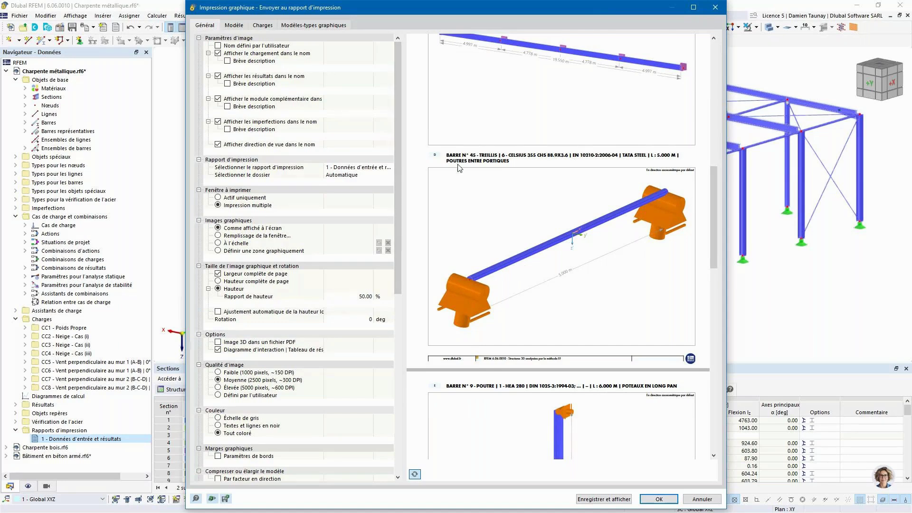
{"action": "scroll", "coordinate": [515, 233], "scroll_direction": "down", "scroll_amount": 6}
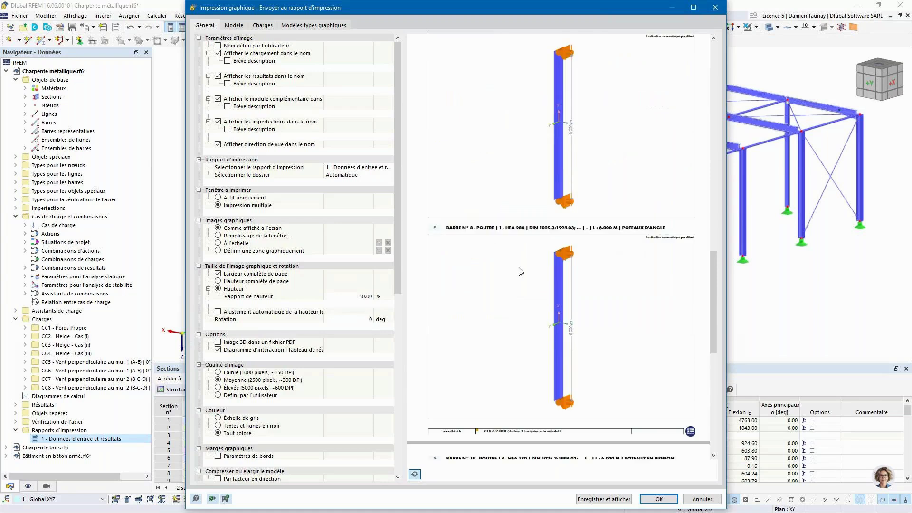
{"action": "scroll", "coordinate": [584, 108], "scroll_direction": "down", "scroll_amount": 1}
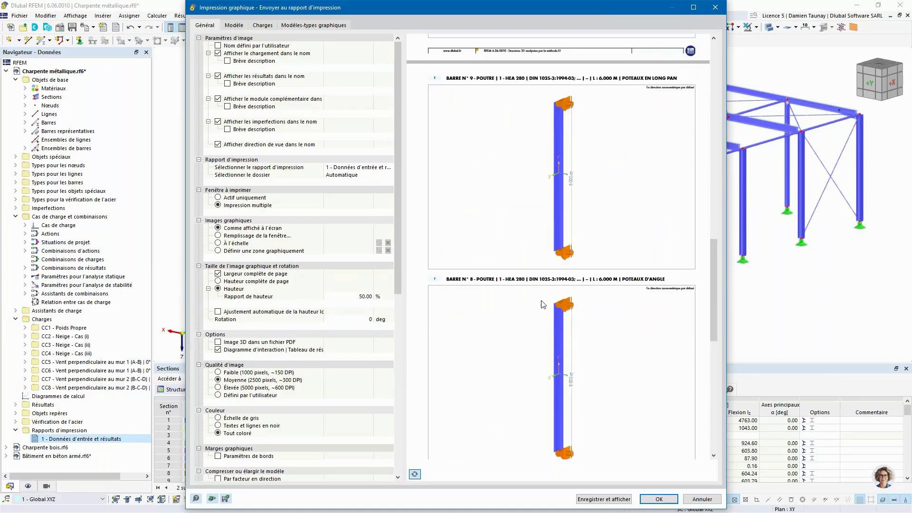
{"action": "scroll", "coordinate": [543, 304], "scroll_direction": "down", "scroll_amount": 6}
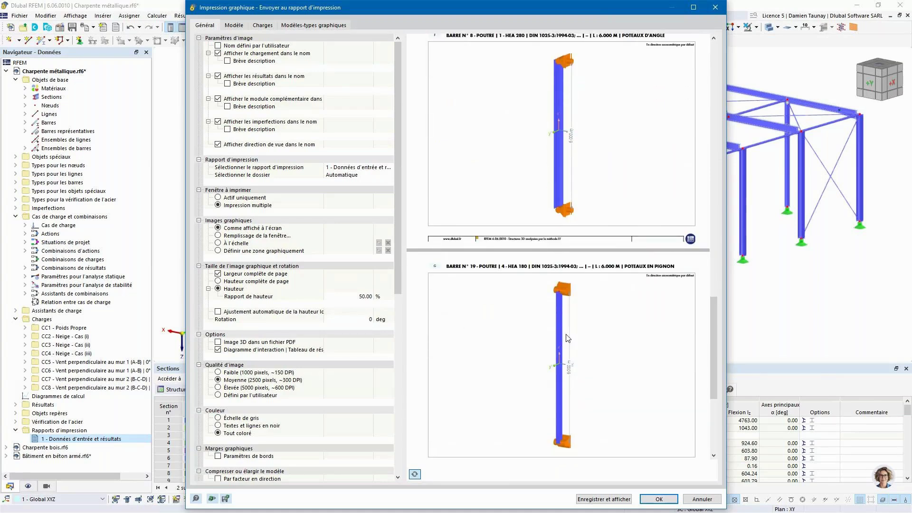
{"action": "scroll", "coordinate": [562, 342], "scroll_direction": "down", "scroll_amount": 3}
{"action": "scroll", "coordinate": [565, 323], "scroll_direction": "down", "scroll_amount": 1}
{"action": "scroll", "coordinate": [568, 302], "scroll_direction": "up", "scroll_amount": 2}
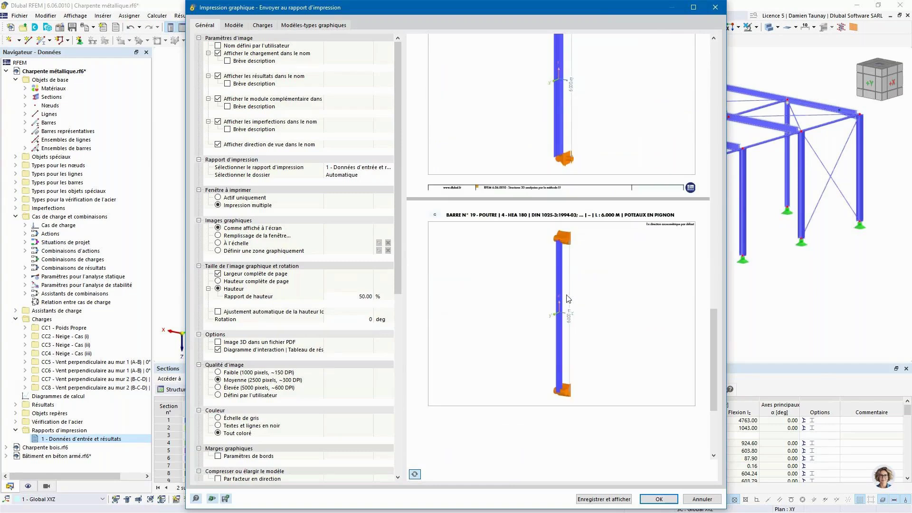
{"action": "scroll", "coordinate": [568, 302], "scroll_direction": "up", "scroll_amount": 2}
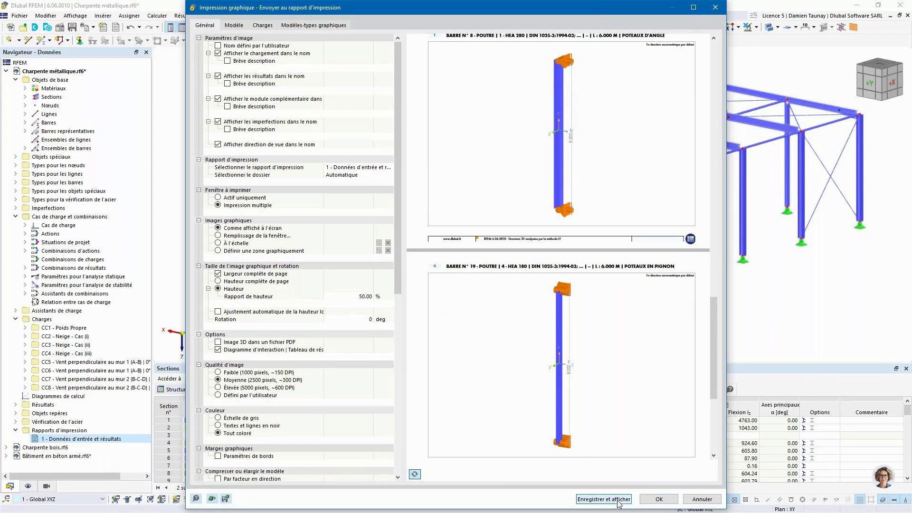
Save the graphics to the printout report and display it, moving the report window aside and bringing the model window to the front.
{"action": "left_click", "coordinate": [603, 499]}
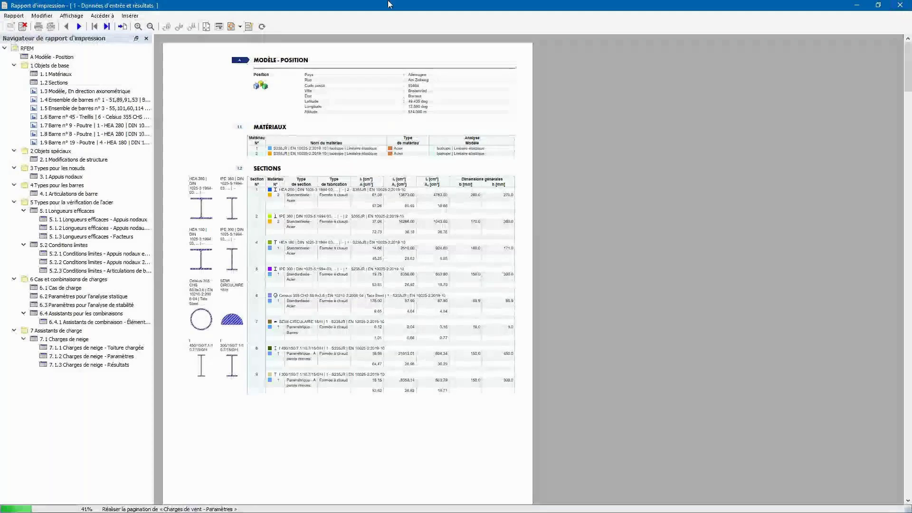
{"action": "left_click_drag", "start_coordinate": [336, 4], "coordinate": [599, 94]}
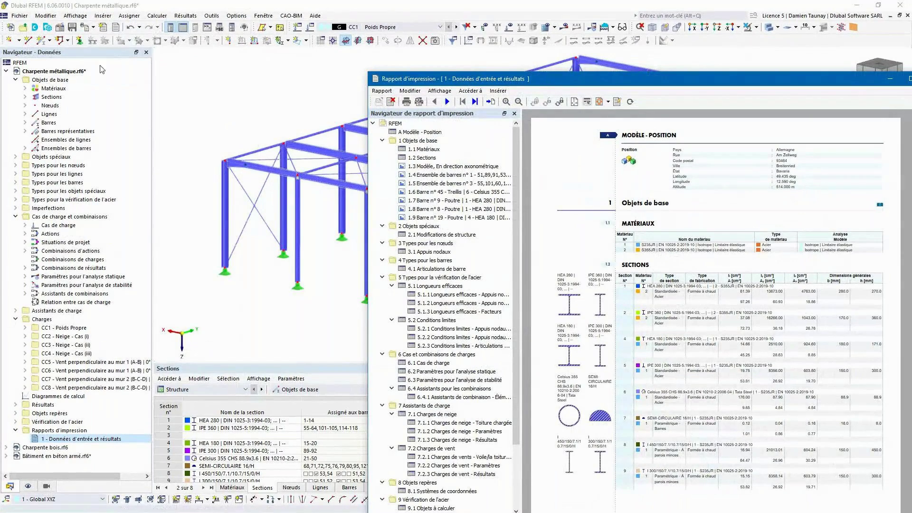
{"action": "left_click", "coordinate": [174, 93]}
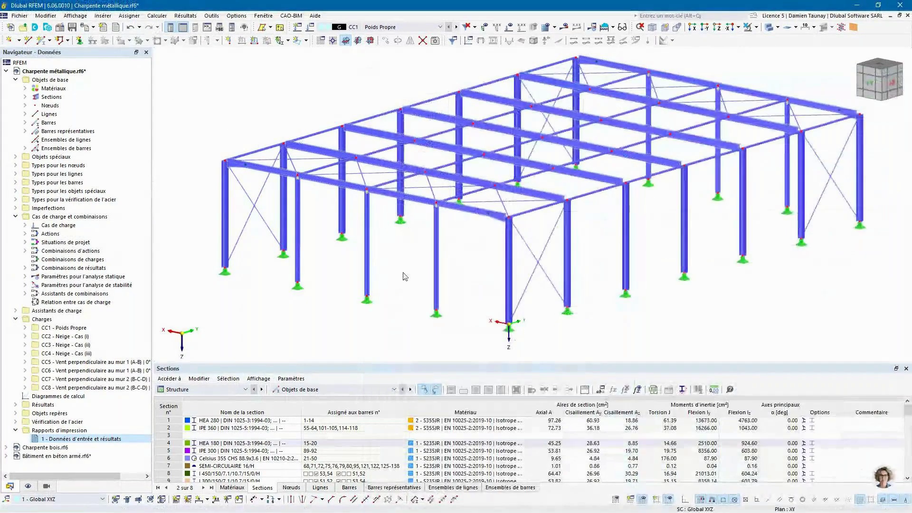
Rotate the hall model to view it mainly from the +X side, and place the report window beside the visible columns.
{"action": "middle_click_drag", "start_coordinate": [604, 196], "coordinate": [333, 201], "text": "ctrl"}
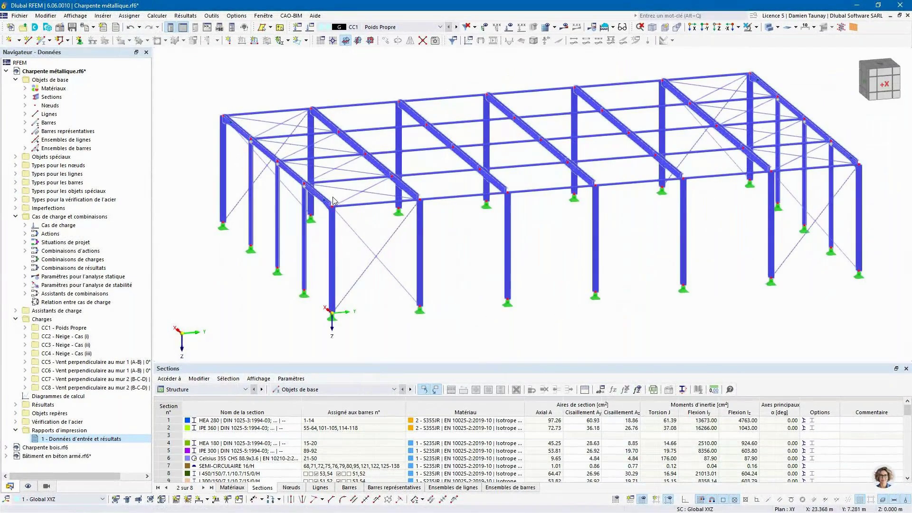
{"action": "key", "text": "alt+Tab"}
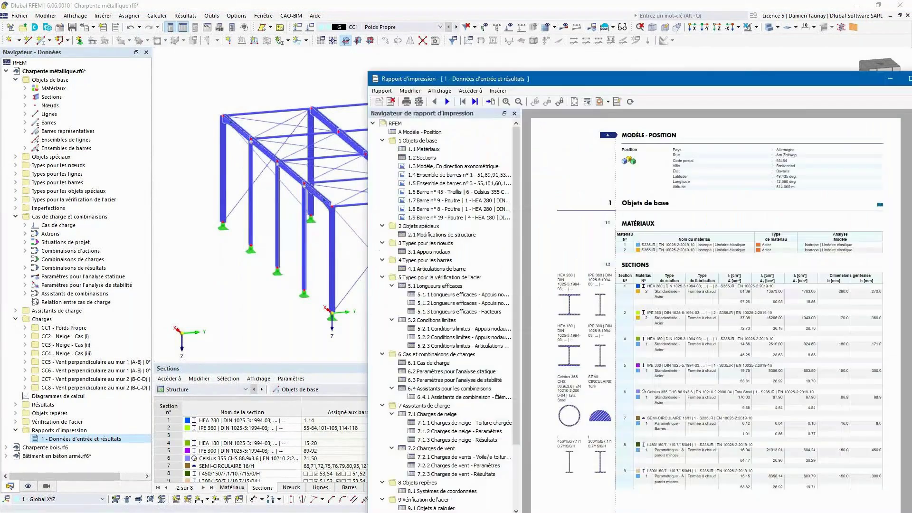
{"action": "left_click_drag", "start_coordinate": [679, 82], "coordinate": [465, 39]}
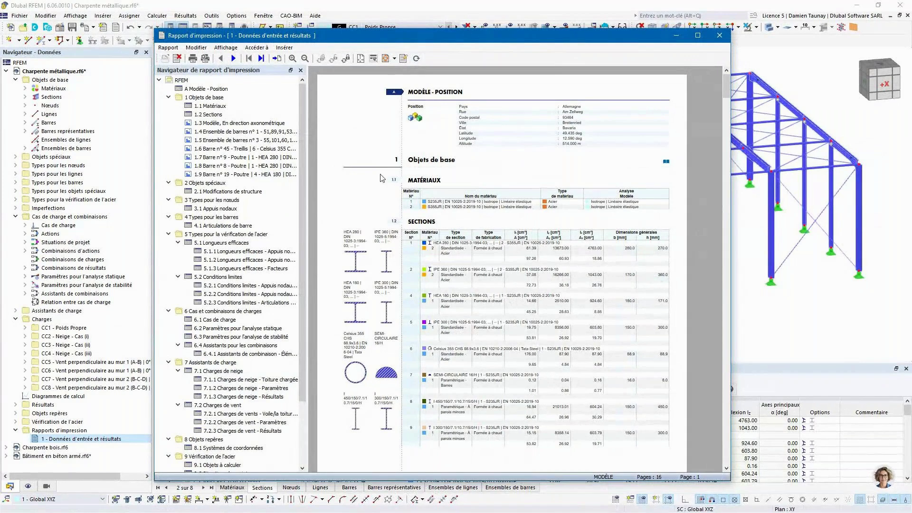
{"action": "left_click_drag", "start_coordinate": [409, 35], "coordinate": [391, 17]}
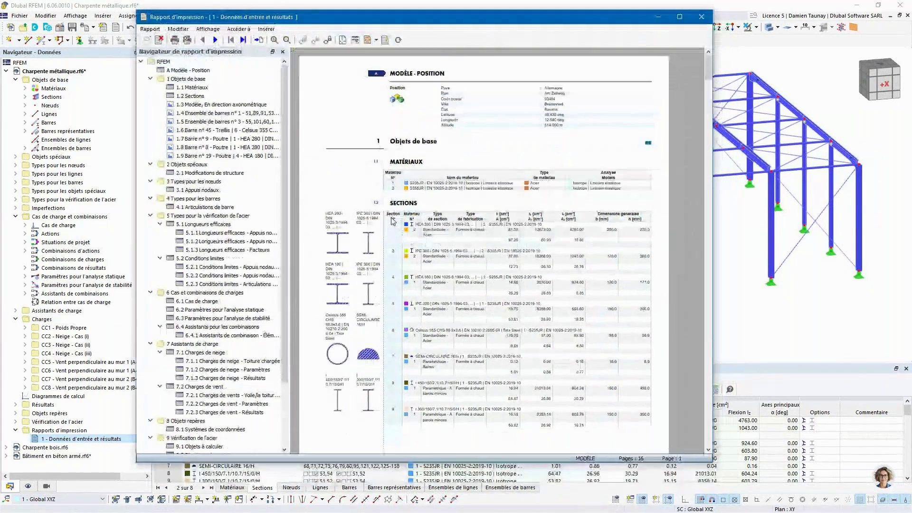
Review the report's chapter structure and the graphics of the axonometric model and member set 1 under the basic objects.
{"action": "scroll", "coordinate": [210, 201], "scroll_direction": "down", "scroll_amount": 3}
{"action": "scroll", "coordinate": [210, 202], "scroll_direction": "up", "scroll_amount": 3}
{"action": "scroll", "coordinate": [210, 202], "scroll_direction": "down", "scroll_amount": 3}
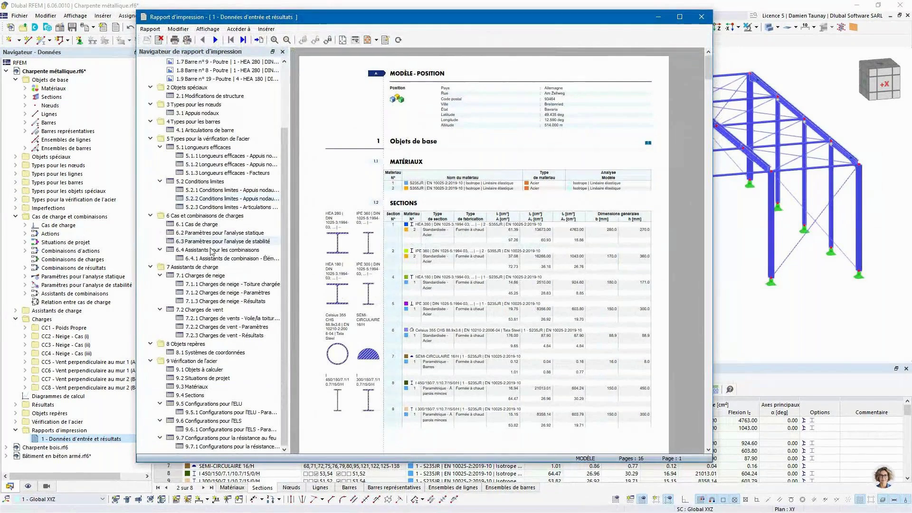
{"action": "scroll", "coordinate": [214, 257], "scroll_direction": "up", "scroll_amount": 2}
{"action": "scroll", "coordinate": [214, 257], "scroll_direction": "up", "scroll_amount": 1}
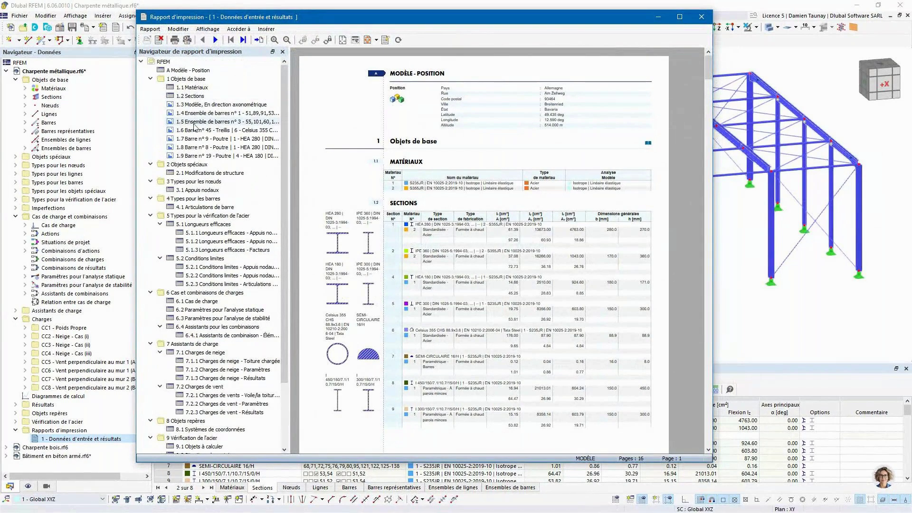
{"action": "left_click", "coordinate": [227, 105]}
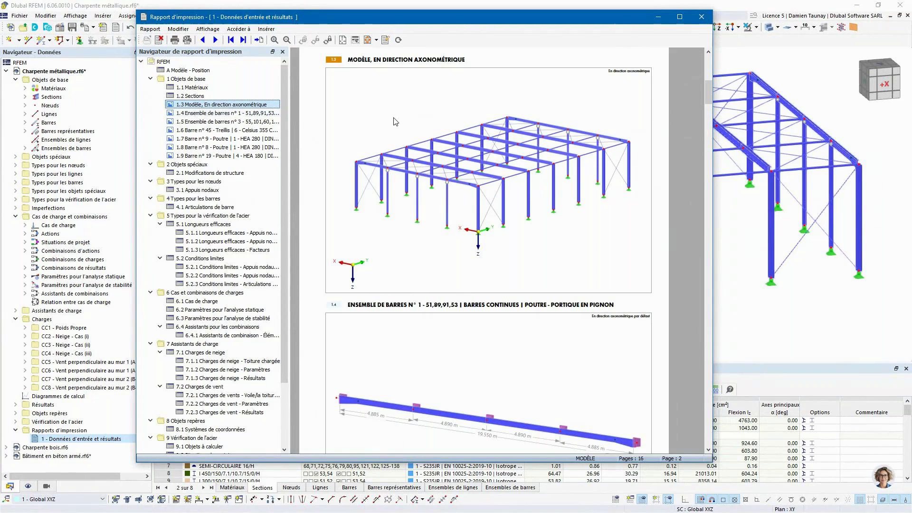
{"action": "scroll", "coordinate": [380, 209], "scroll_direction": "down", "scroll_amount": 3}
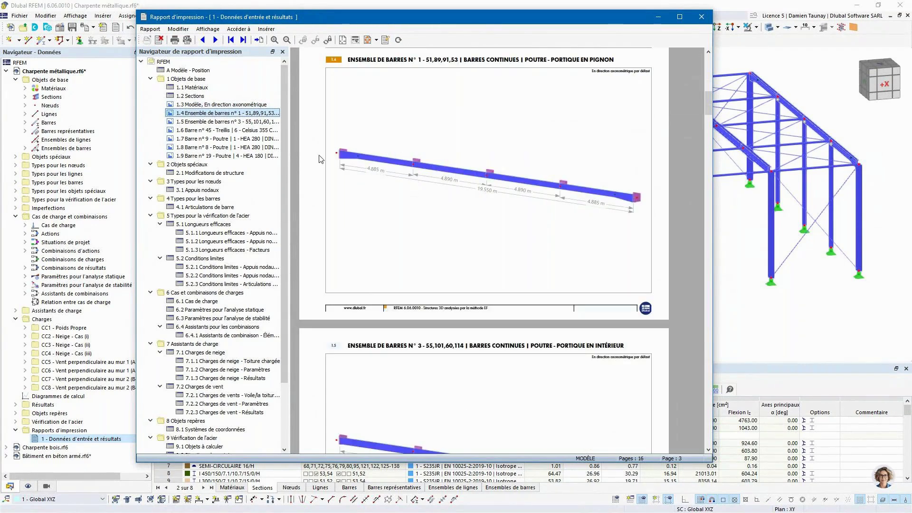
Examine the report graphics of member set 3 and of members 45, 9, 8 and 19.
{"action": "left_click", "coordinate": [239, 122]}
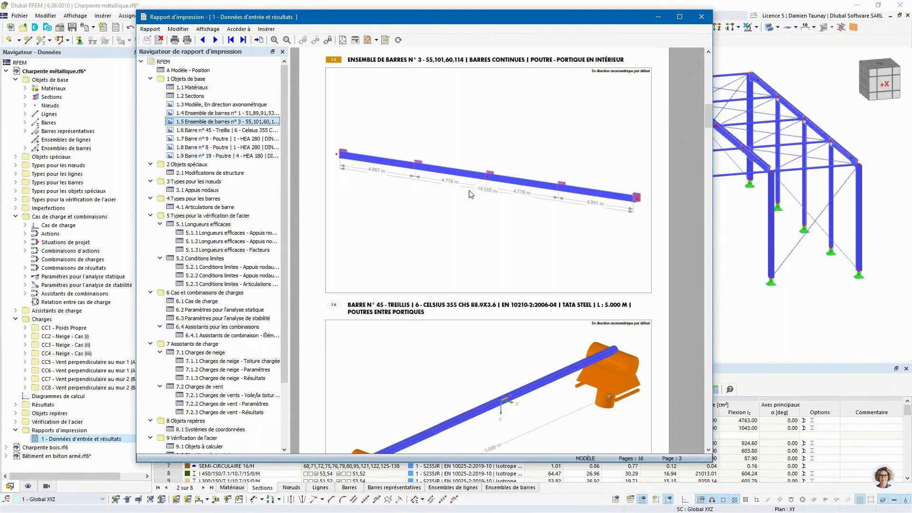
{"action": "scroll", "coordinate": [474, 196], "scroll_direction": "down", "scroll_amount": 4}
{"action": "scroll", "coordinate": [474, 195], "scroll_direction": "down", "scroll_amount": 6}
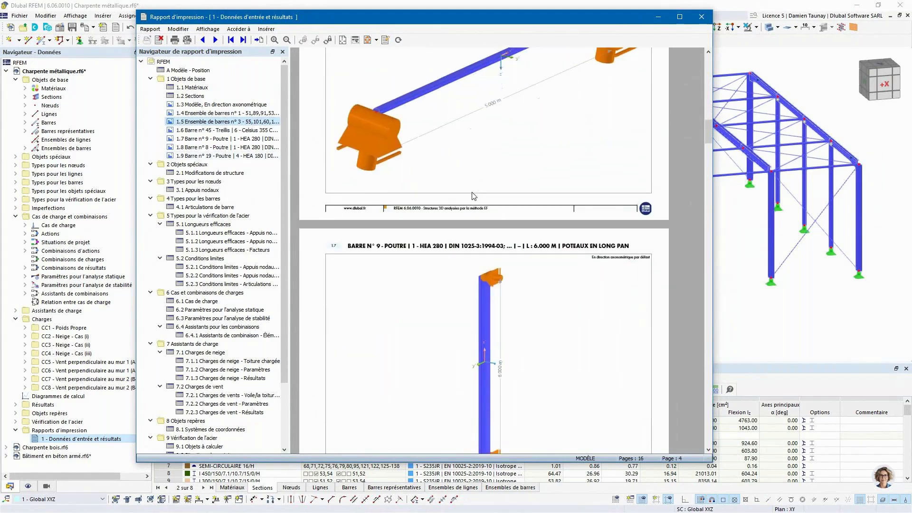
{"action": "scroll", "coordinate": [474, 206], "scroll_direction": "down", "scroll_amount": 2}
{"action": "scroll", "coordinate": [474, 206], "scroll_direction": "down", "scroll_amount": 6}
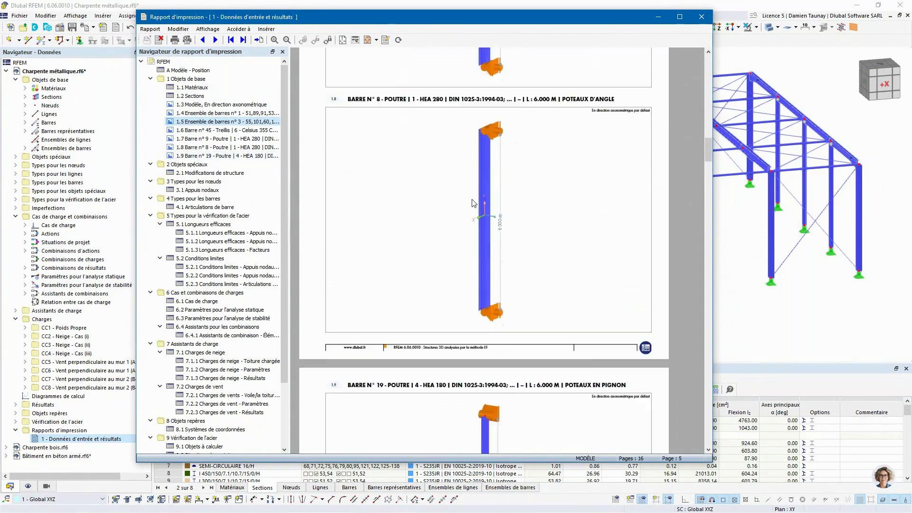
{"action": "scroll", "coordinate": [474, 204], "scroll_direction": "down", "scroll_amount": 2}
{"action": "scroll", "coordinate": [472, 203], "scroll_direction": "down", "scroll_amount": 2}
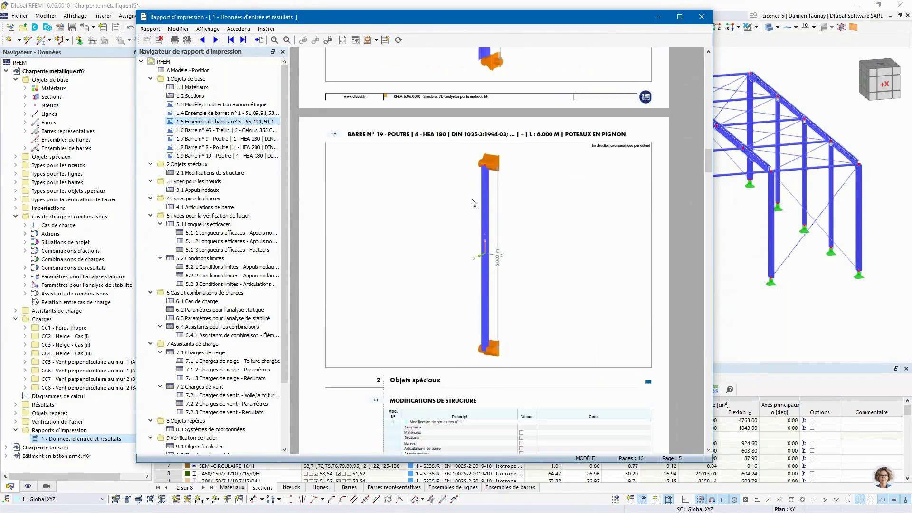
{"action": "scroll", "coordinate": [474, 204], "scroll_direction": "up", "scroll_amount": 9}
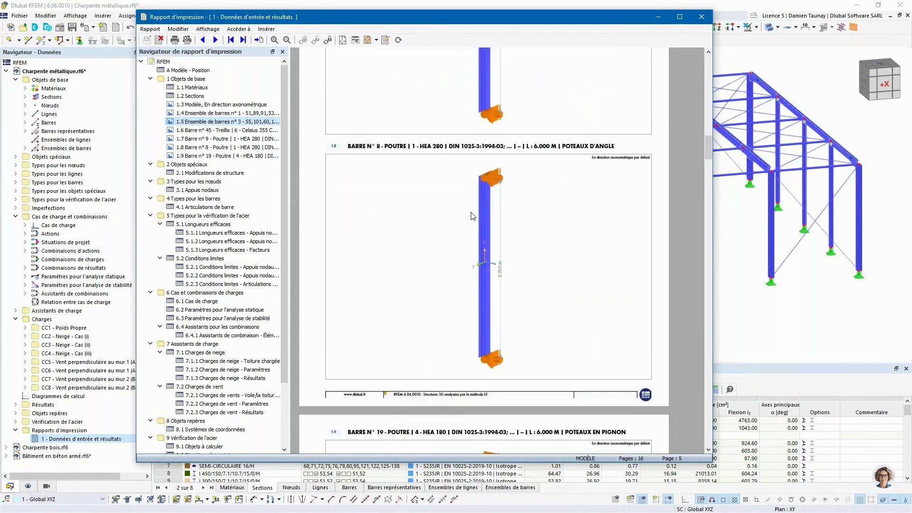
{"action": "scroll", "coordinate": [474, 216], "scroll_direction": "up", "scroll_amount": 6}
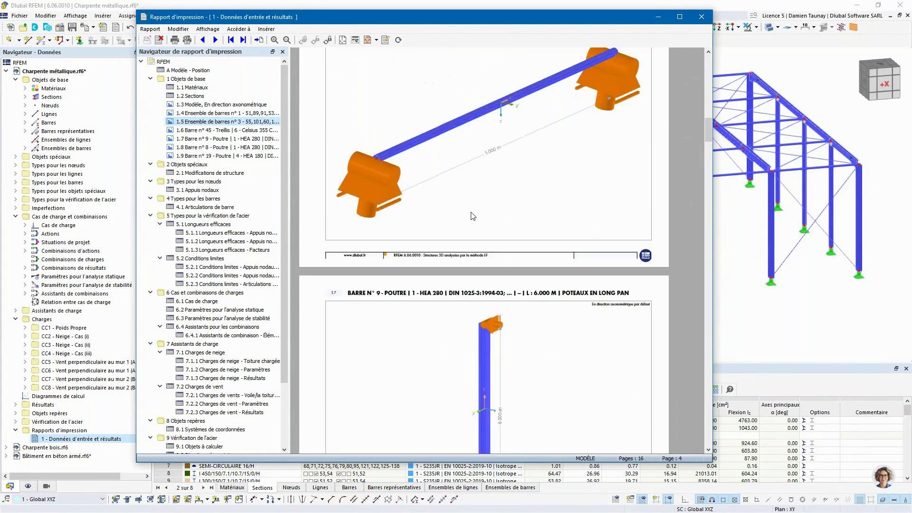
{"action": "scroll", "coordinate": [472, 216], "scroll_direction": "up", "scroll_amount": 4}
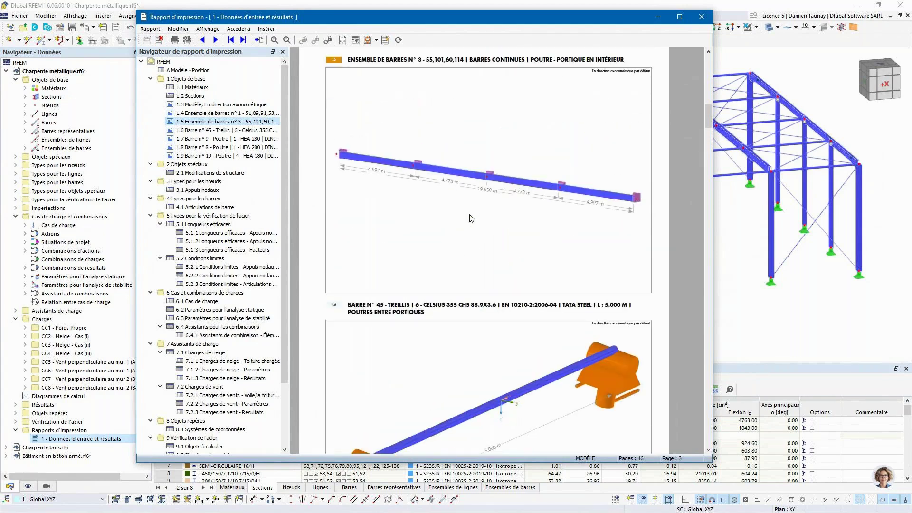
{"action": "scroll", "coordinate": [493, 219], "scroll_direction": "down", "scroll_amount": 3}
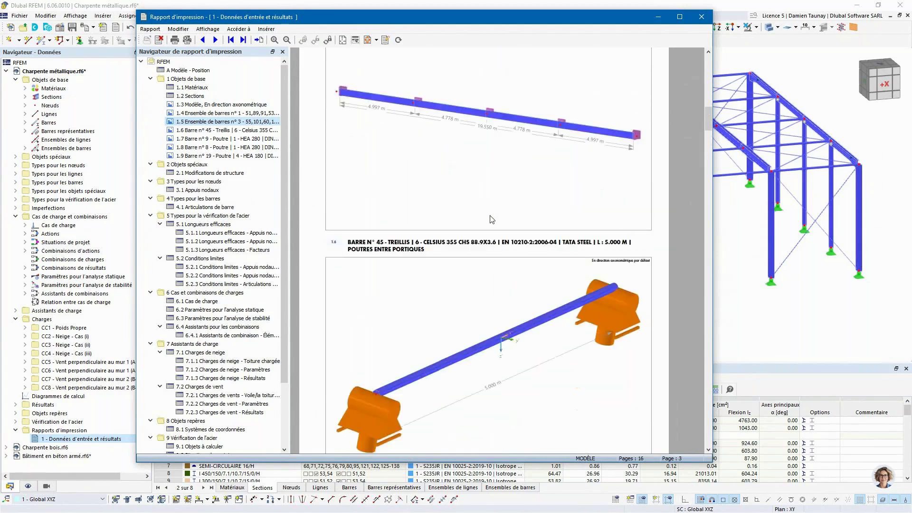
Finish checking the member graphics, close the printout report, and activate the Charpente bois.rf6 model with its timber hall in axonometric view.
{"action": "scroll", "coordinate": [491, 221], "scroll_direction": "down", "scroll_amount": 6}
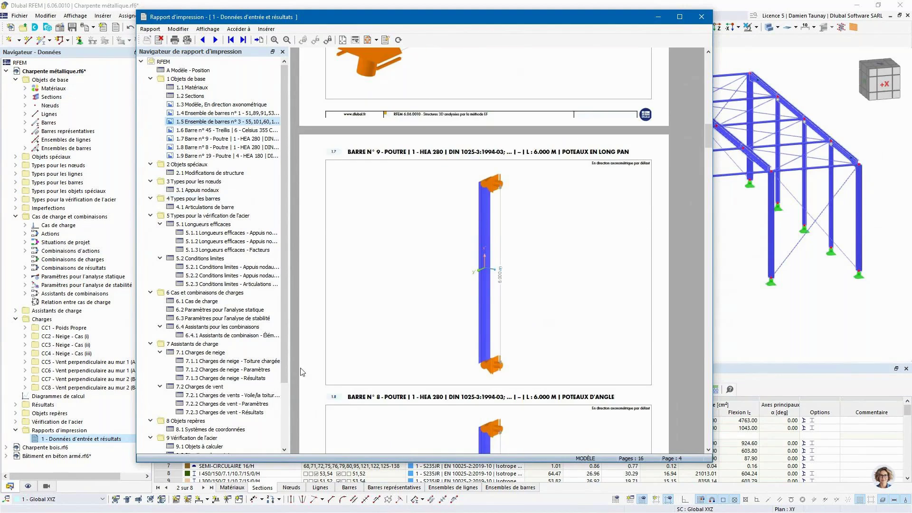
{"action": "left_click", "coordinate": [702, 17]}
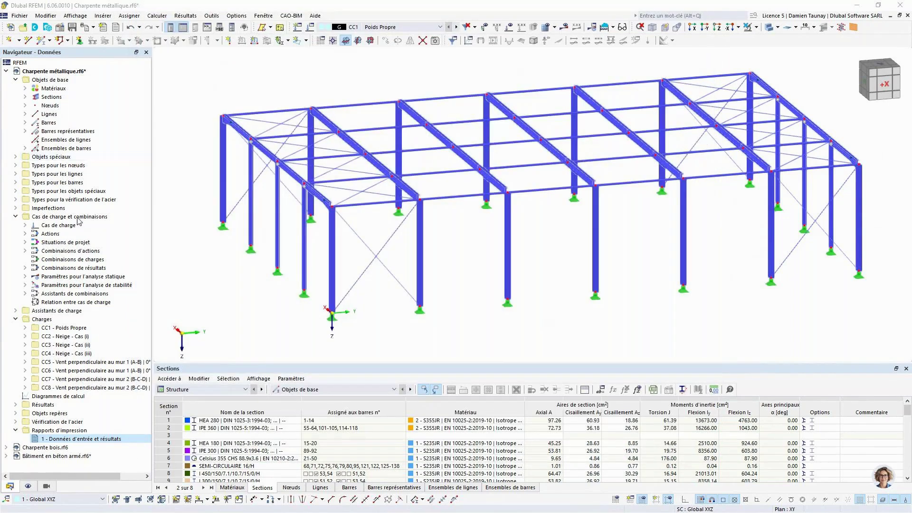
{"action": "left_click", "coordinate": [48, 448]}
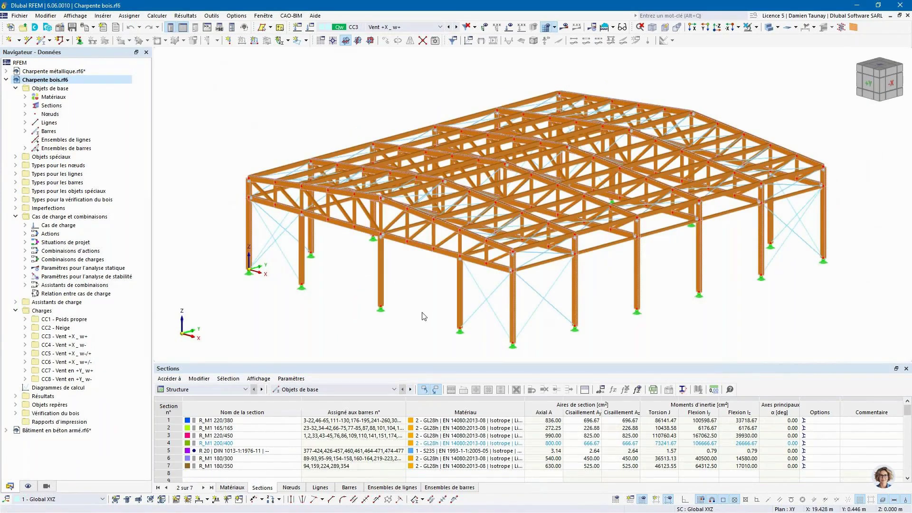
{"action": "middle_click_drag", "start_coordinate": [433, 314], "coordinate": [471, 302], "text": "ctrl"}
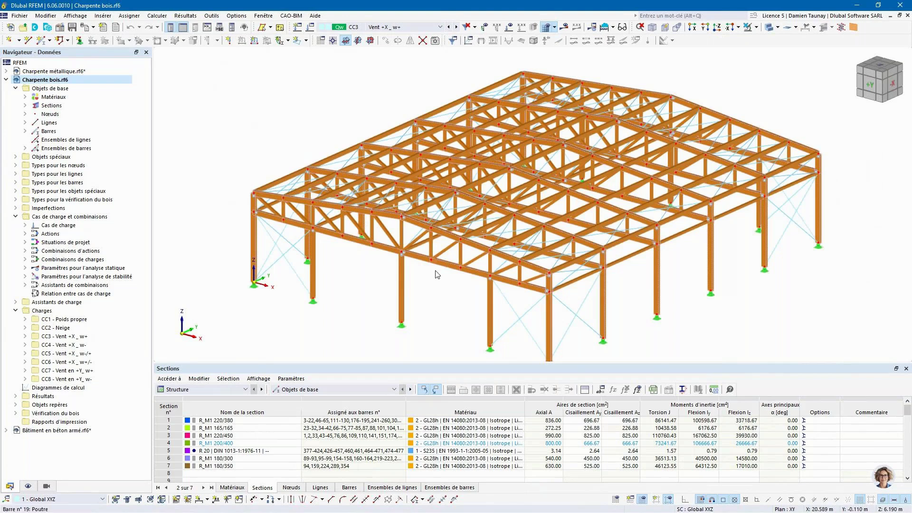
{"action": "middle_click_drag", "start_coordinate": [467, 326], "coordinate": [456, 328], "text": "ctrl"}
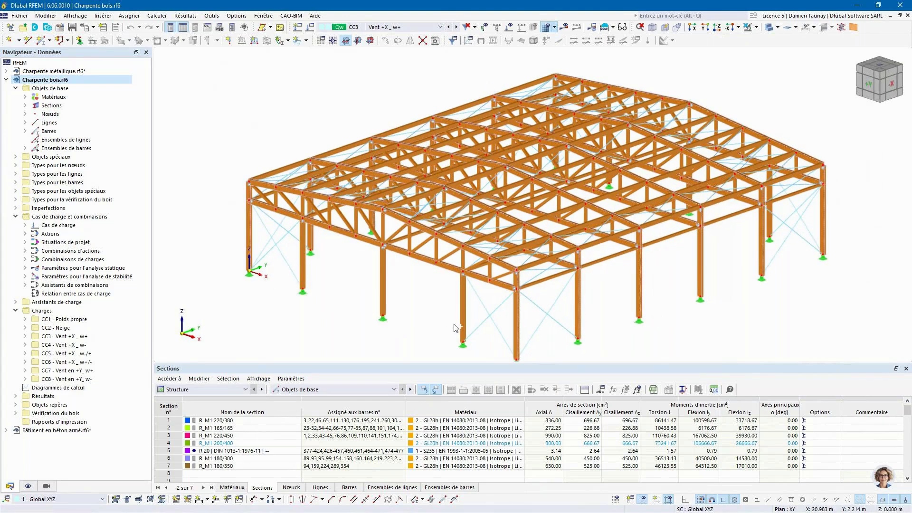
Inspect the design types assigned to member set 1, Membrure supérieure G, including its effective lengths and service class.
{"action": "scroll", "coordinate": [365, 204], "scroll_direction": "up", "scroll_amount": 5}
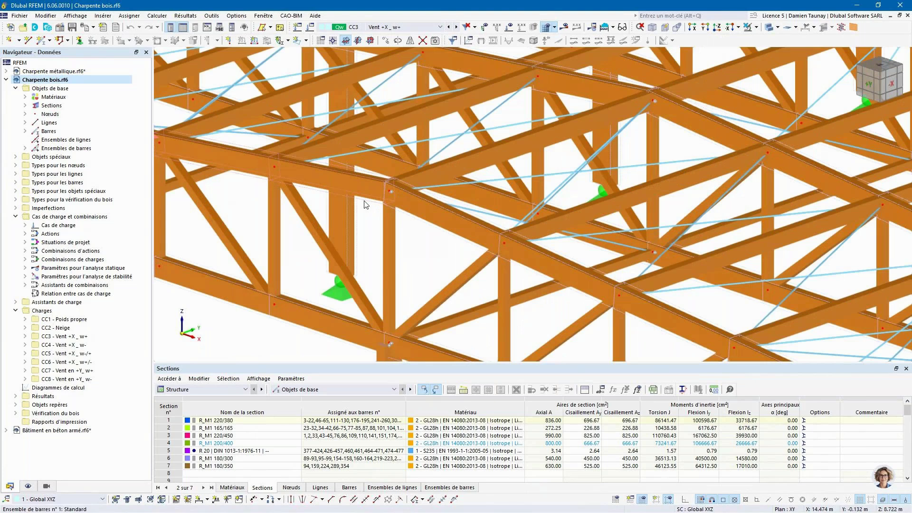
{"action": "double_click", "coordinate": [364, 204]}
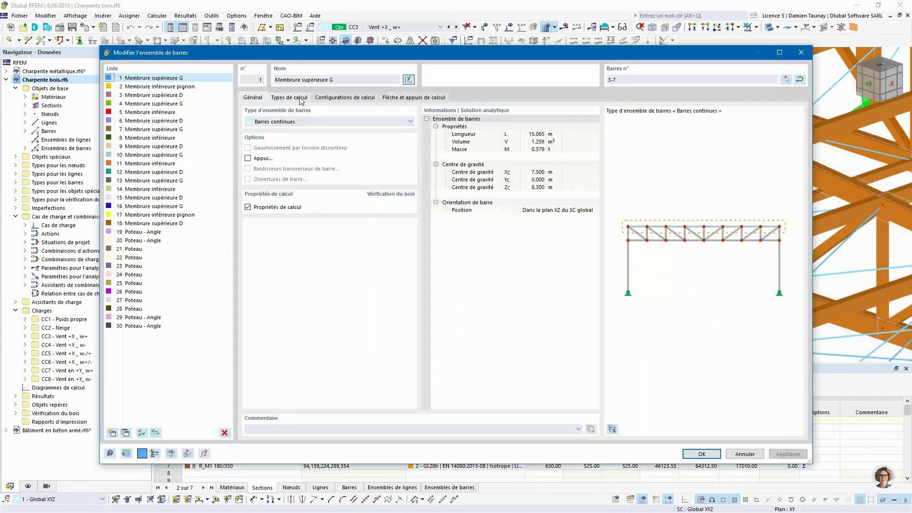
{"action": "left_click", "coordinate": [289, 97]}
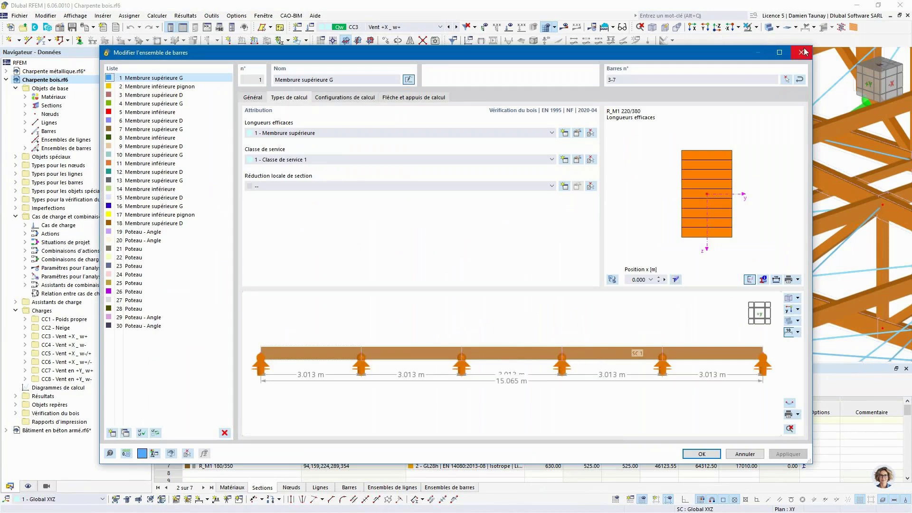
{"action": "key", "text": "Escape"}
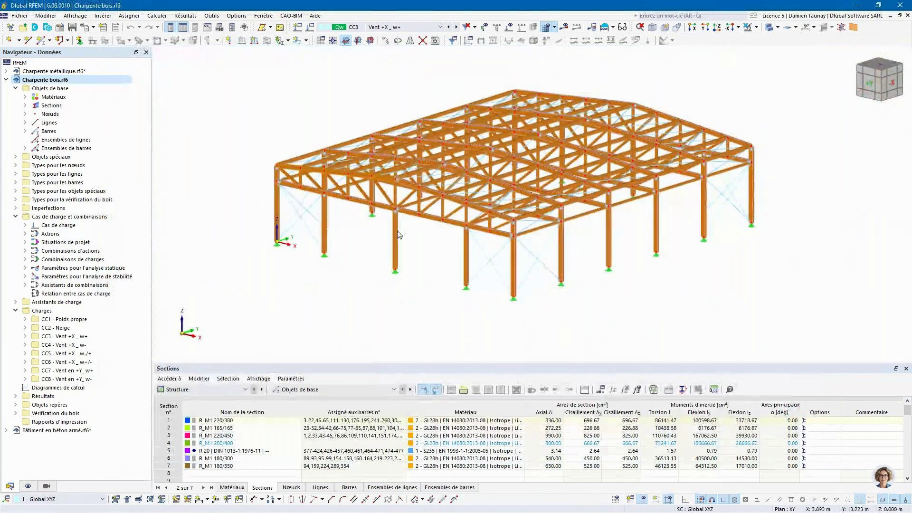
Set up graphic printing to the printout report with the model views and load cases excluded, and display the graphic templates.
{"action": "left_click", "coordinate": [85, 29]}
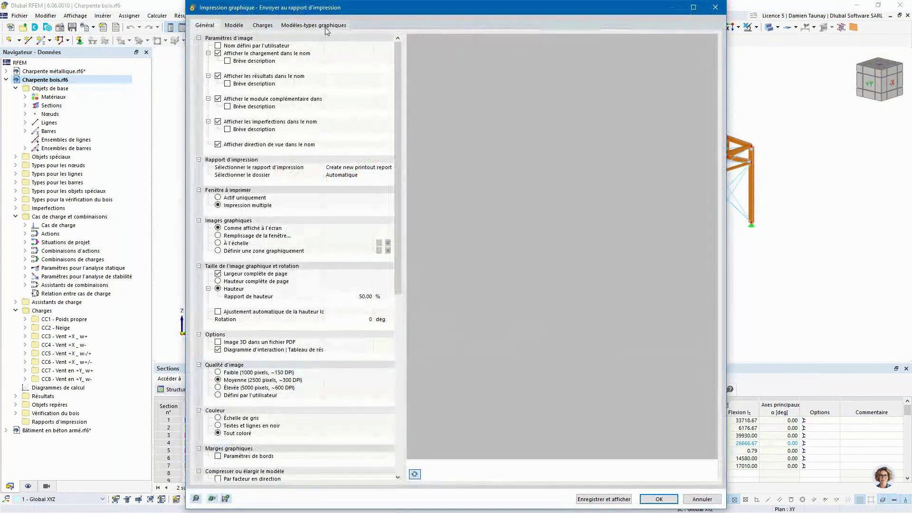
{"action": "left_click", "coordinate": [235, 26]}
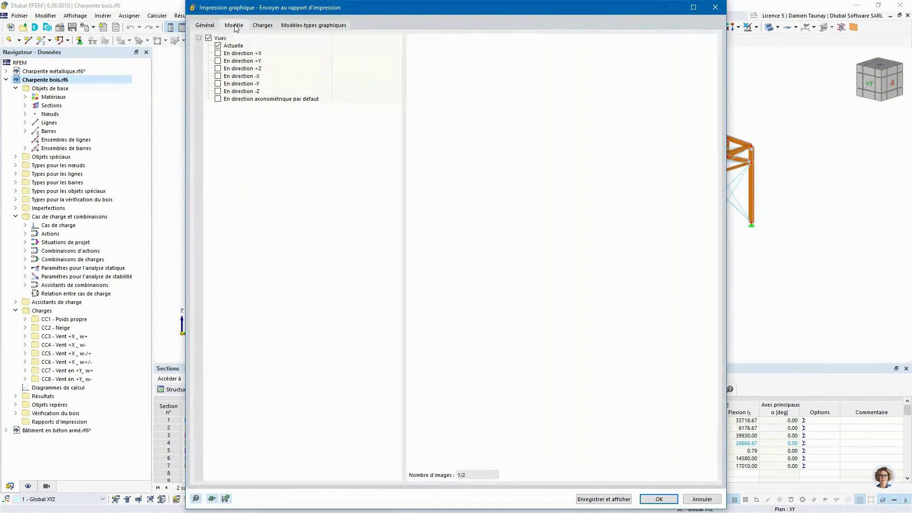
{"action": "left_click", "coordinate": [263, 26]}
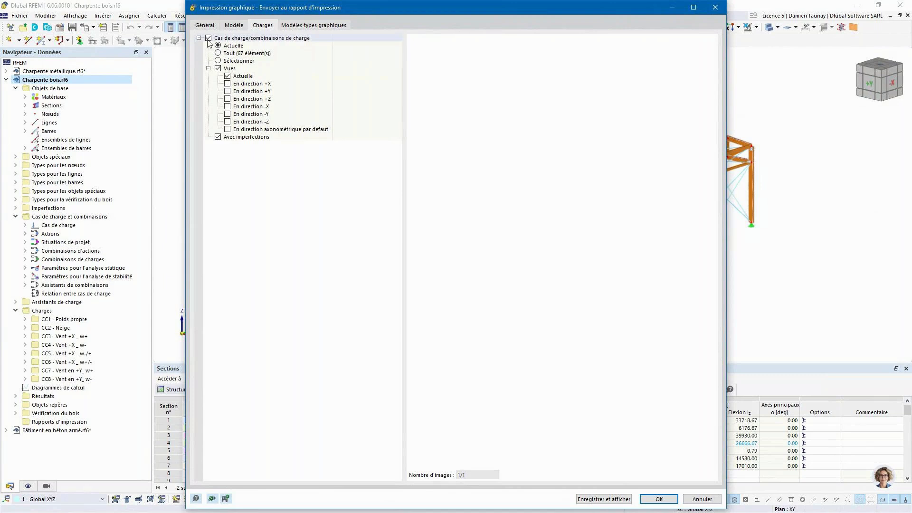
{"action": "left_click", "coordinate": [313, 25]}
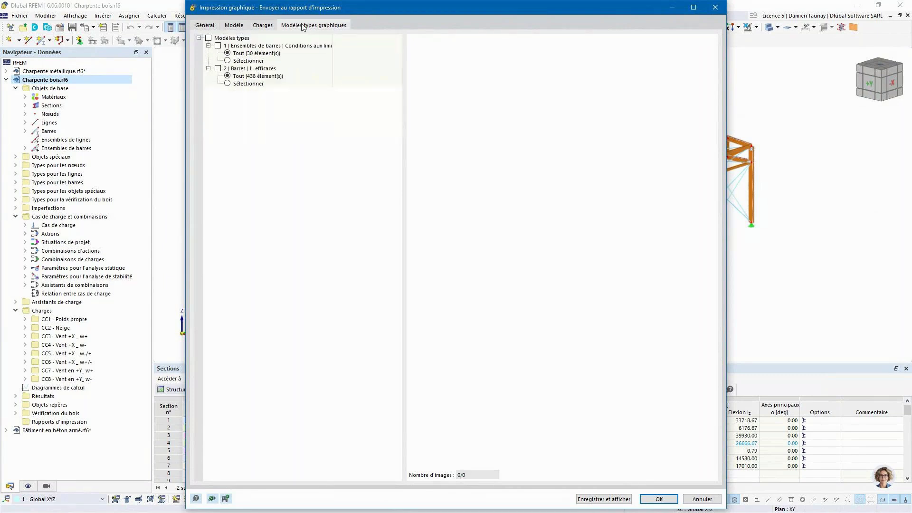
Limit the Barres | L. efficaces template to selected members and clear its preset member list for picking in the model.
{"action": "left_click", "coordinate": [229, 61]}
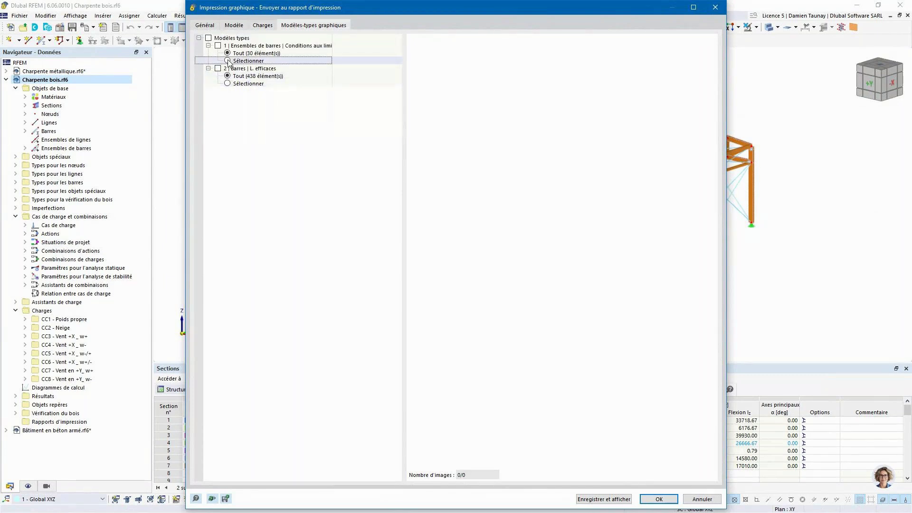
{"action": "left_click", "coordinate": [376, 69]}
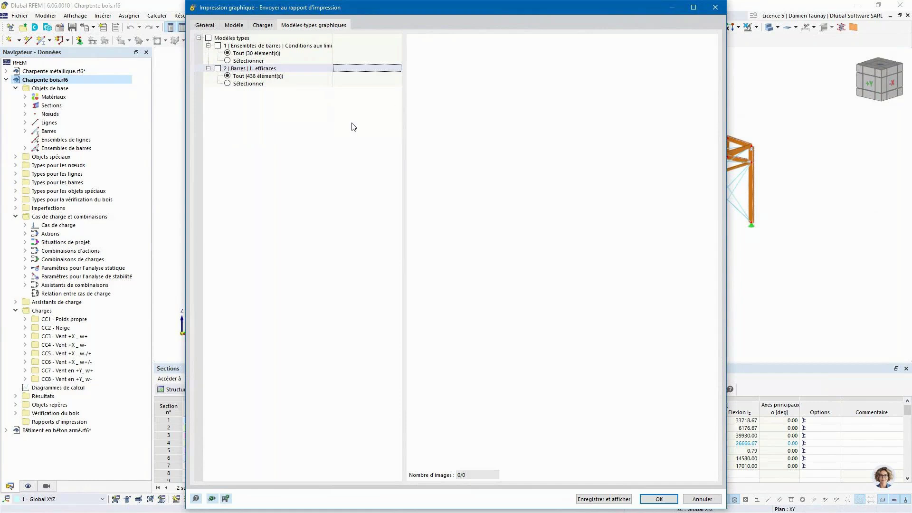
{"action": "left_click", "coordinate": [227, 83]}
{"action": "left_click", "coordinate": [378, 84]}
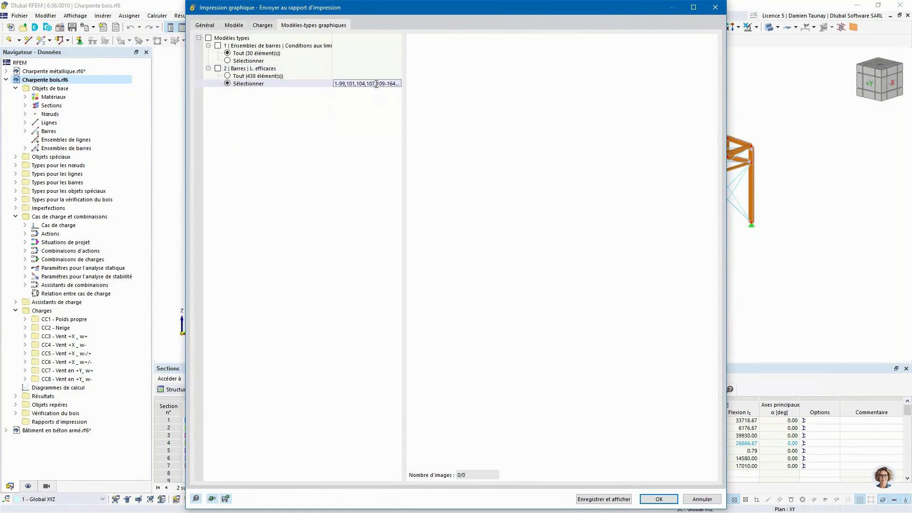
{"action": "left_click", "coordinate": [397, 84]}
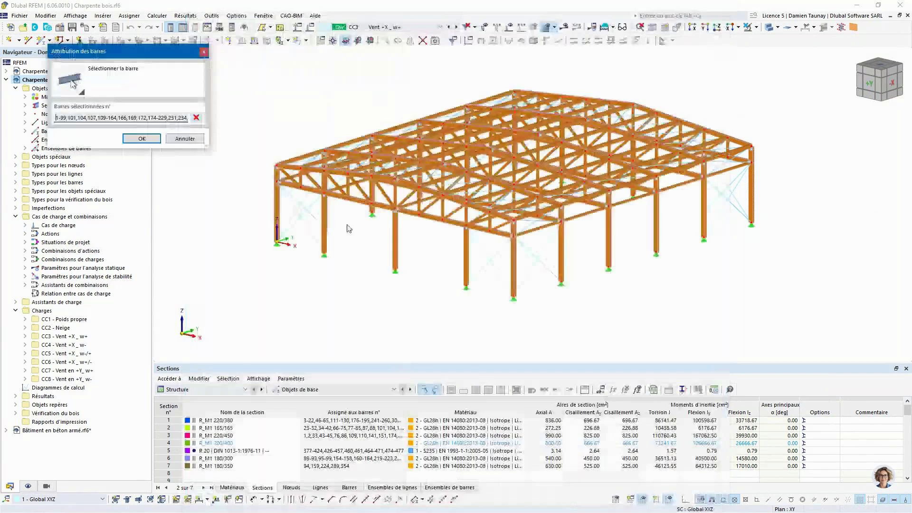
{"action": "middle_click_drag", "start_coordinate": [357, 259], "coordinate": [340, 266], "text": "ctrl"}
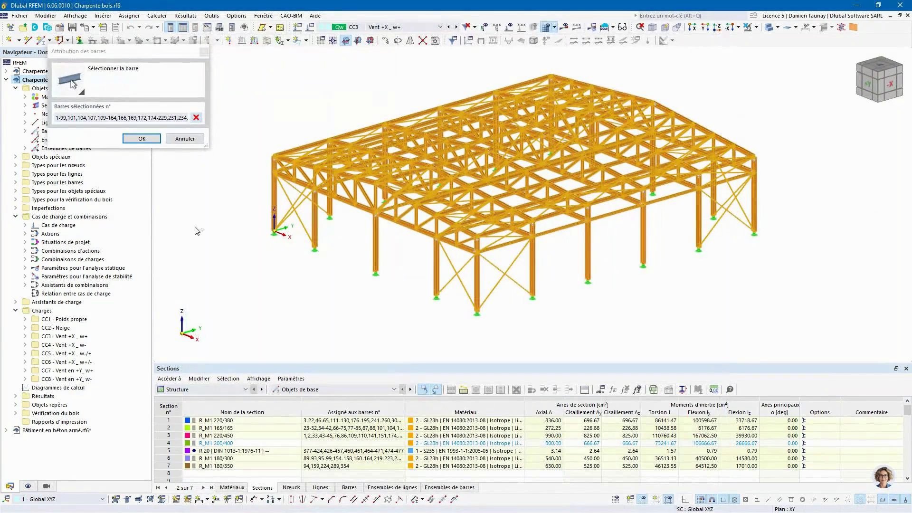
{"action": "left_click", "coordinate": [196, 118]}
Pick members 23, 34 and 91 at the hall's front corner and confirm them for the effective-lengths template.
{"action": "scroll", "coordinate": [340, 240], "scroll_direction": "up", "scroll_amount": 5}
{"action": "middle_click_drag", "start_coordinate": [338, 260], "coordinate": [345, 252], "text": "ctrl"}
{"action": "left_click", "coordinate": [331, 113]}
{"action": "left_click", "coordinate": [289, 102]}
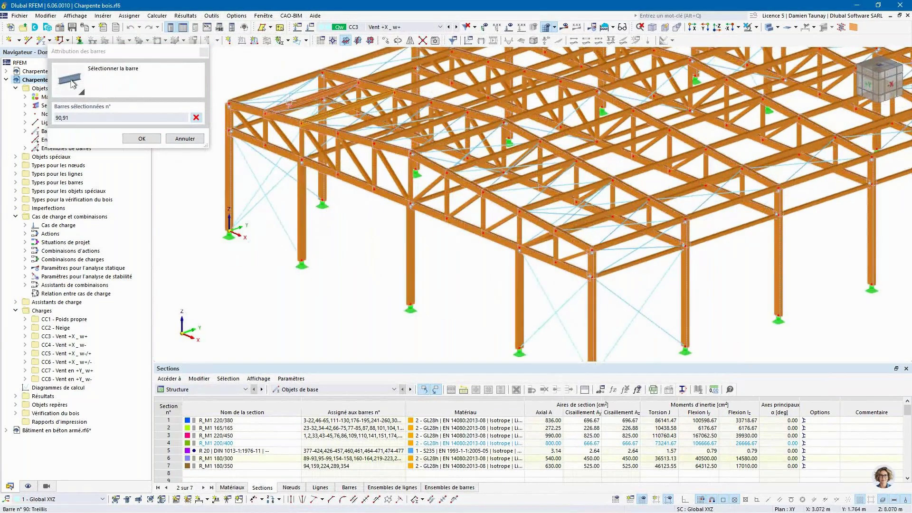
{"action": "left_click", "coordinate": [289, 102]}
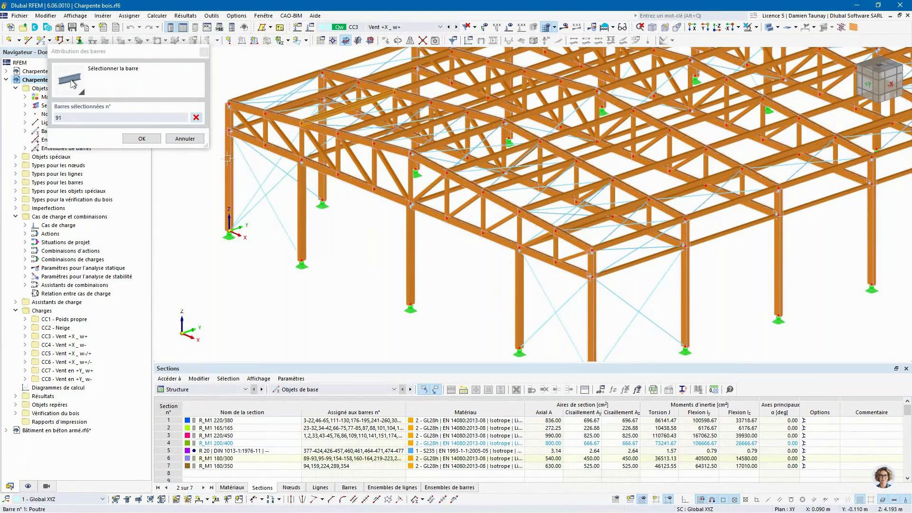
{"action": "left_click", "coordinate": [251, 128]}
{"action": "left_click", "coordinate": [268, 150]}
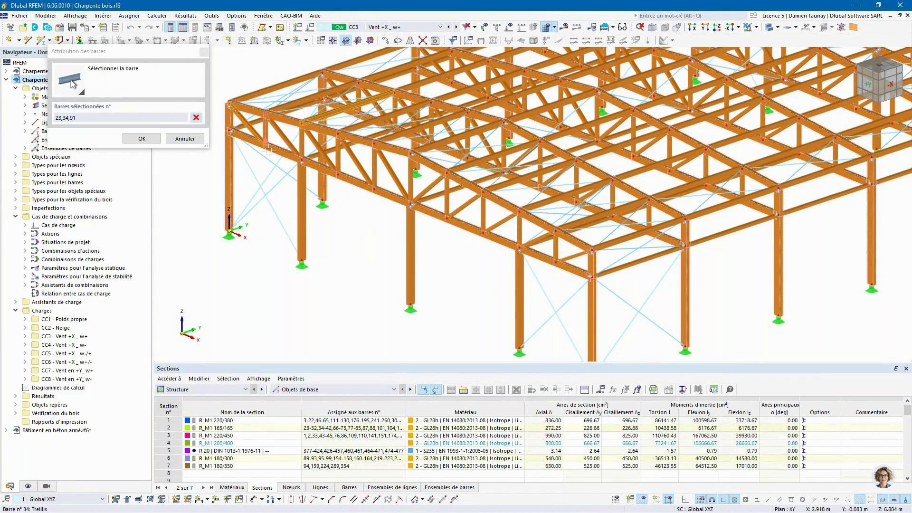
{"action": "left_click", "coordinate": [140, 139]}
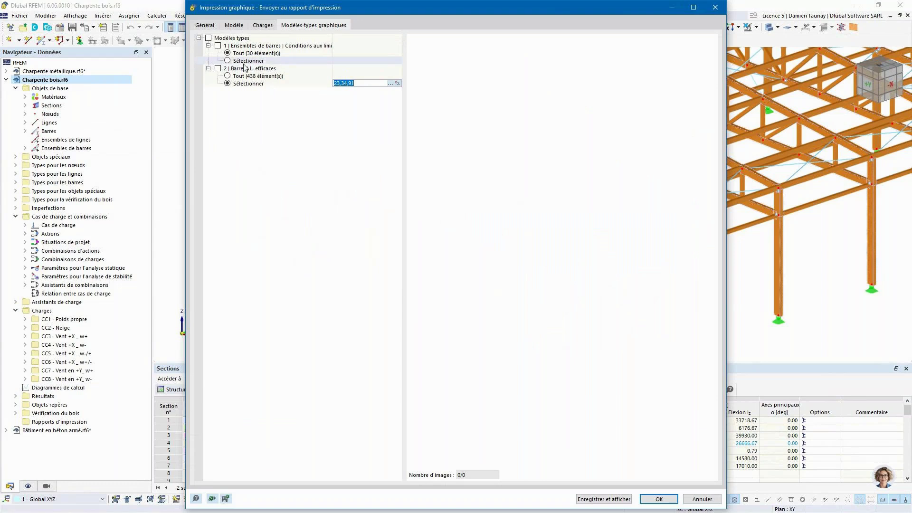
Enable the Barres | L. efficaces template and preview the printed graphics of the selected members.
{"action": "left_click", "coordinate": [220, 69]}
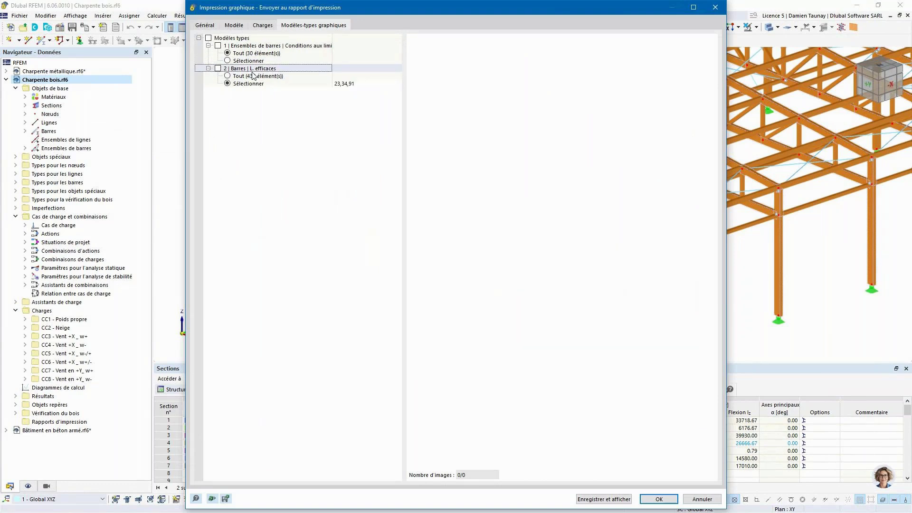
{"action": "left_click", "coordinate": [218, 69]}
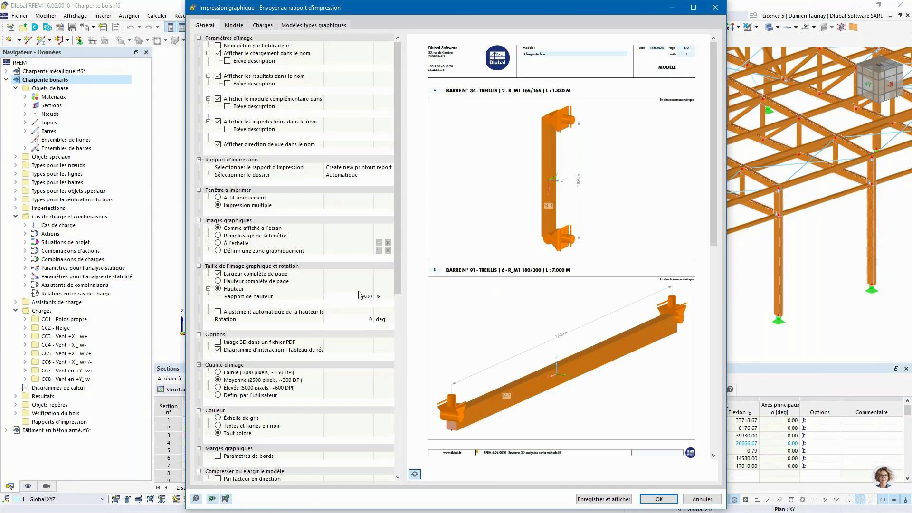
{"action": "scroll", "coordinate": [573, 259], "scroll_direction": "down", "scroll_amount": 5}
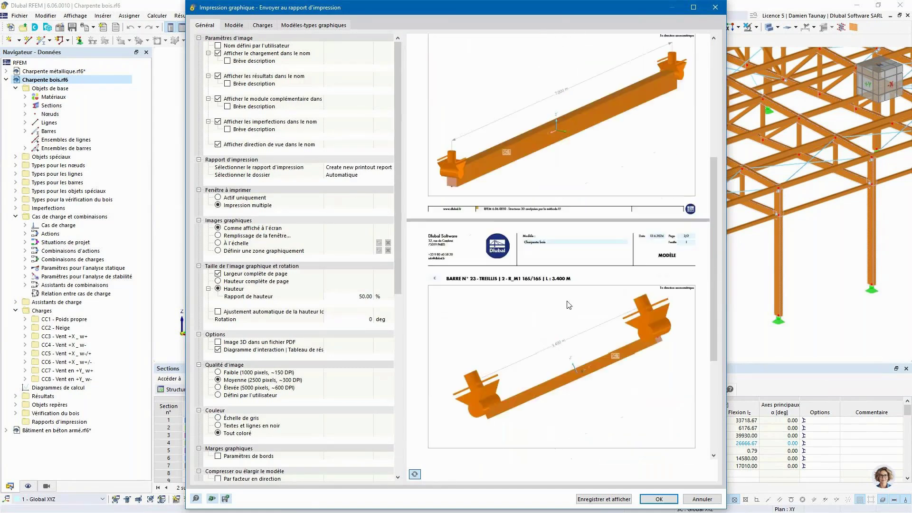
{"action": "scroll", "coordinate": [565, 333], "scroll_direction": "up", "scroll_amount": 5}
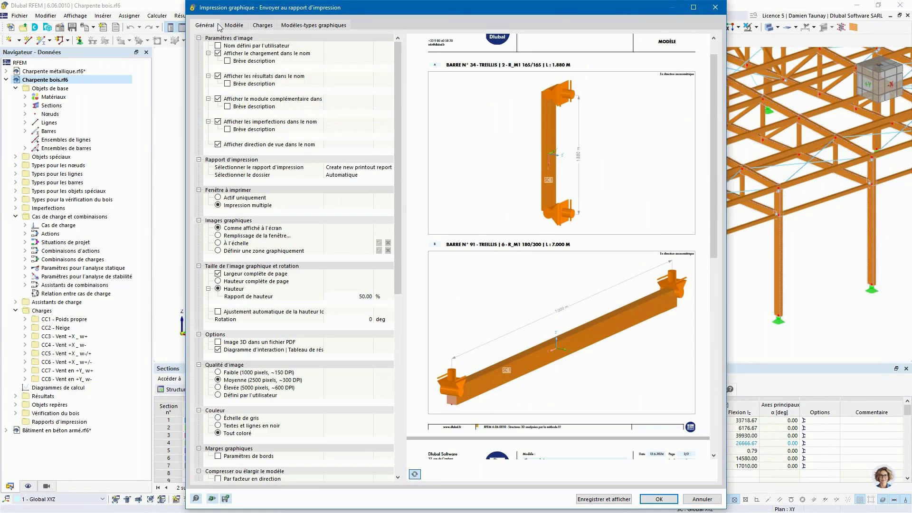
Enable the Ensembles de barres boundary conditions template, limit it to selected member sets, and clear the preset set list.
{"action": "left_click", "coordinate": [315, 27]}
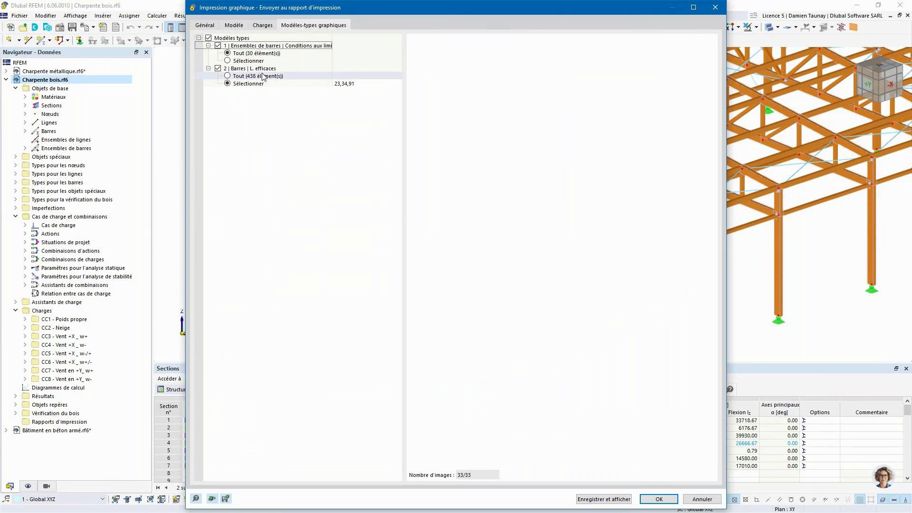
{"action": "left_click", "coordinate": [227, 61]}
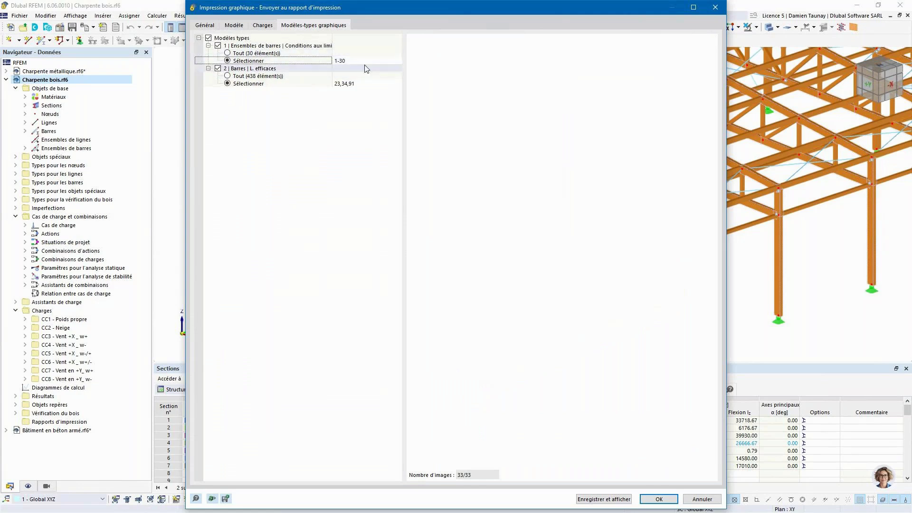
{"action": "left_click", "coordinate": [398, 60]}
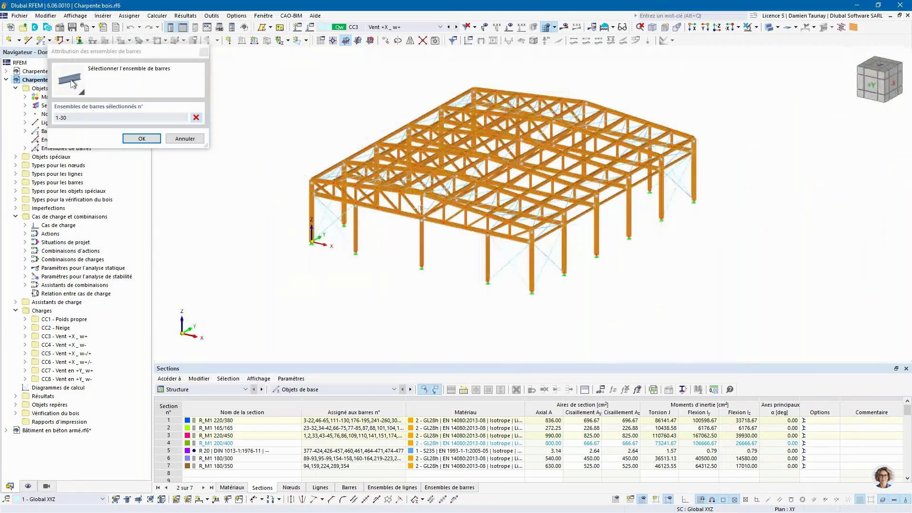
{"action": "scroll", "coordinate": [420, 208], "scroll_direction": "up", "scroll_amount": 5}
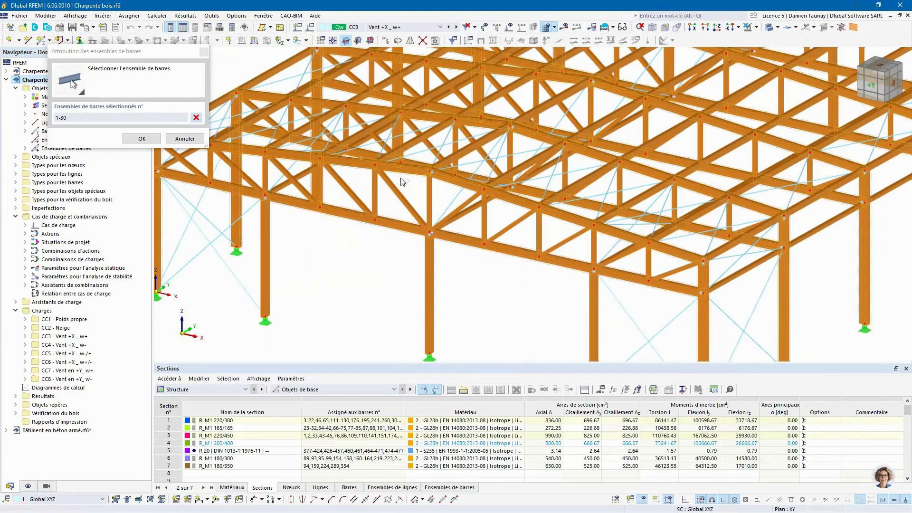
{"action": "scroll", "coordinate": [402, 185], "scroll_direction": "up", "scroll_amount": 4}
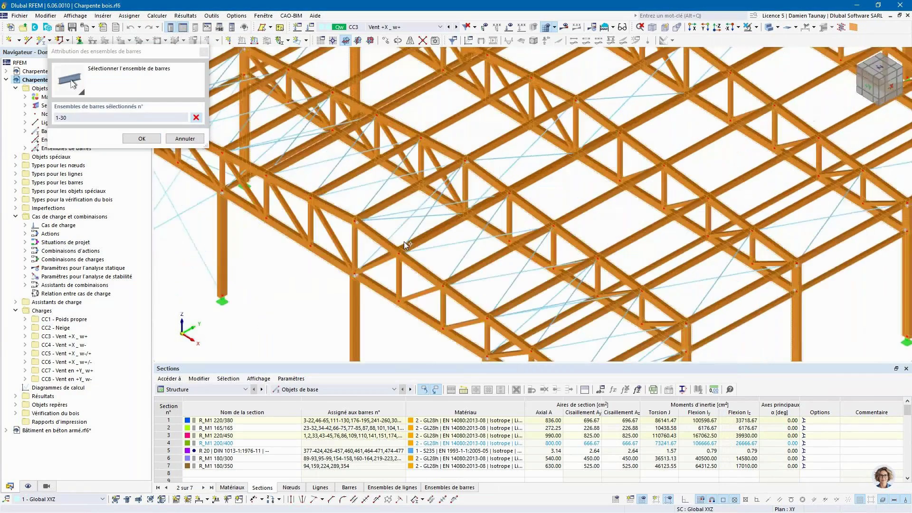
{"action": "scroll", "coordinate": [341, 233], "scroll_direction": "up", "scroll_amount": 3}
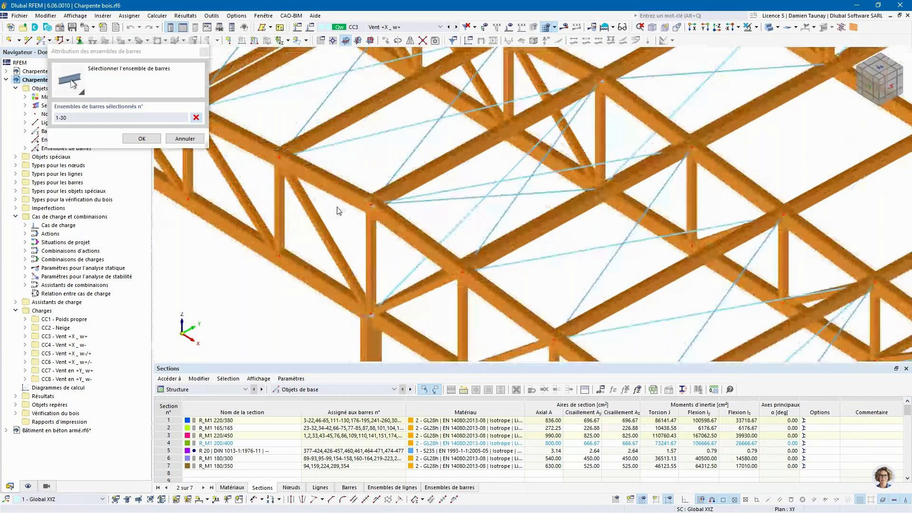
{"action": "left_click", "coordinate": [196, 118]}
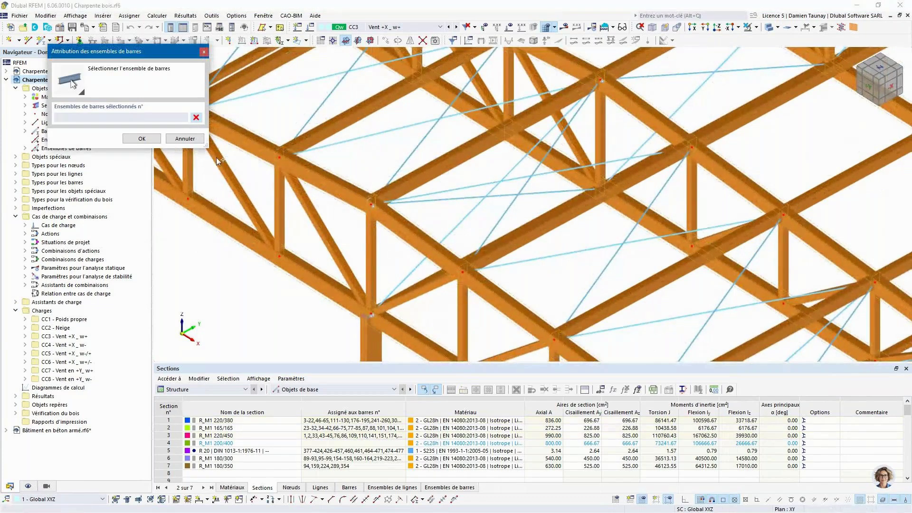
Pick member sets 1-3 and 19 on the gable truss and corner column, and confirm them for the boundary conditions template.
{"action": "left_click", "coordinate": [327, 269]}
{"action": "left_click", "coordinate": [344, 206]}
{"action": "left_click", "coordinate": [383, 229]}
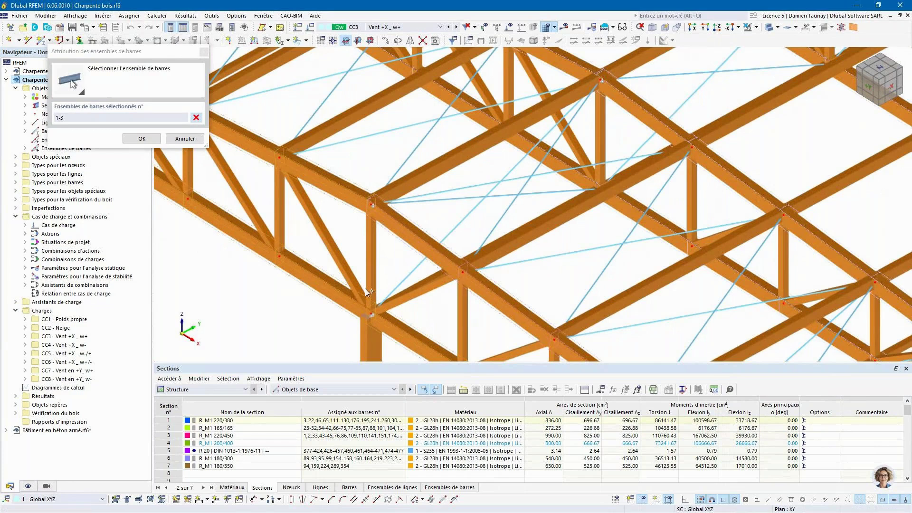
{"action": "scroll", "coordinate": [365, 289], "scroll_direction": "down", "scroll_amount": 5}
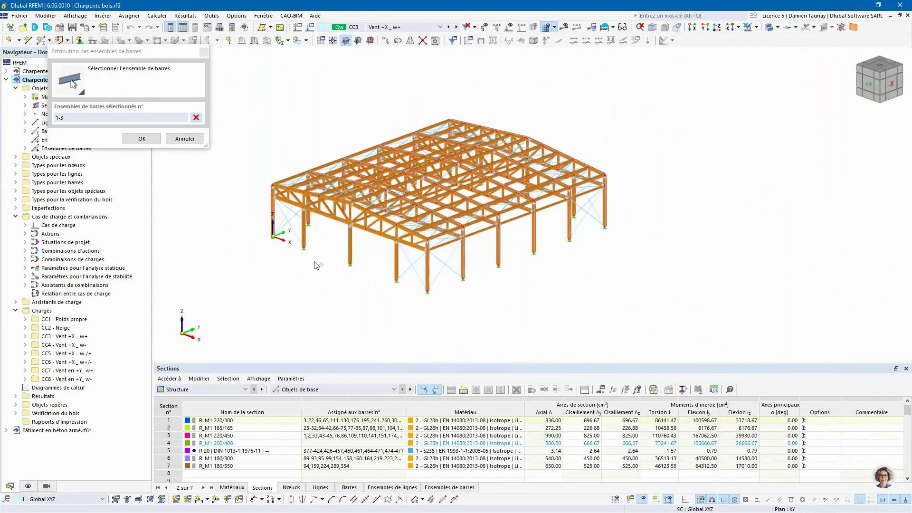
{"action": "scroll", "coordinate": [315, 265], "scroll_direction": "up", "scroll_amount": 6}
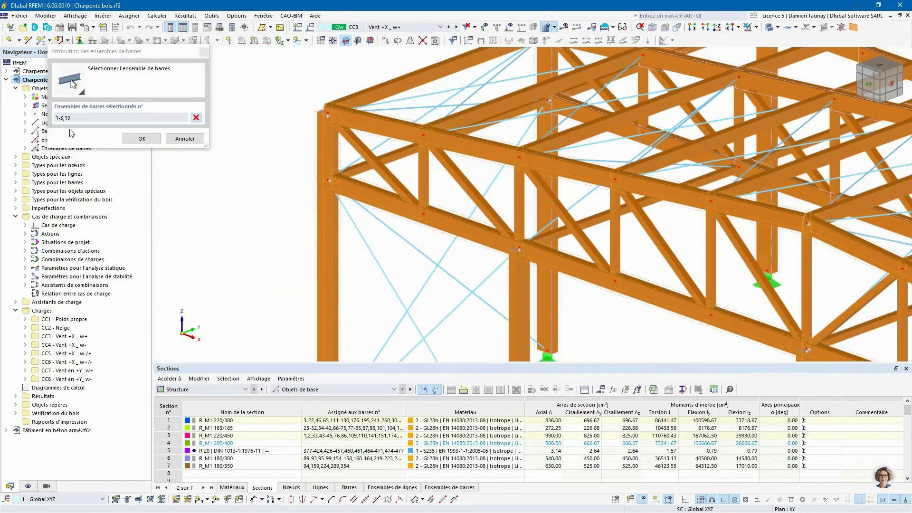
{"action": "left_click", "coordinate": [141, 138]}
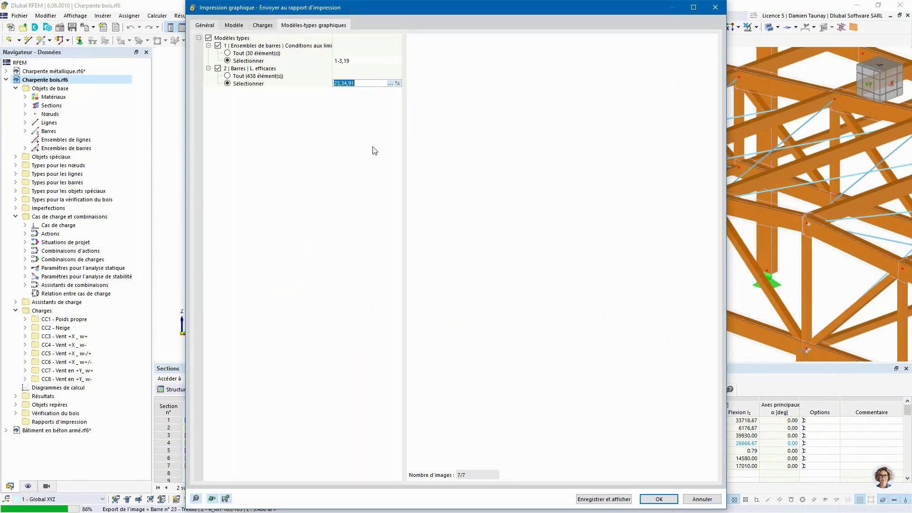
Review the previewed graphics of the selected member sets and members, and close the graphic print settings without sending them.
{"action": "scroll", "coordinate": [554, 341], "scroll_direction": "down", "scroll_amount": 1}
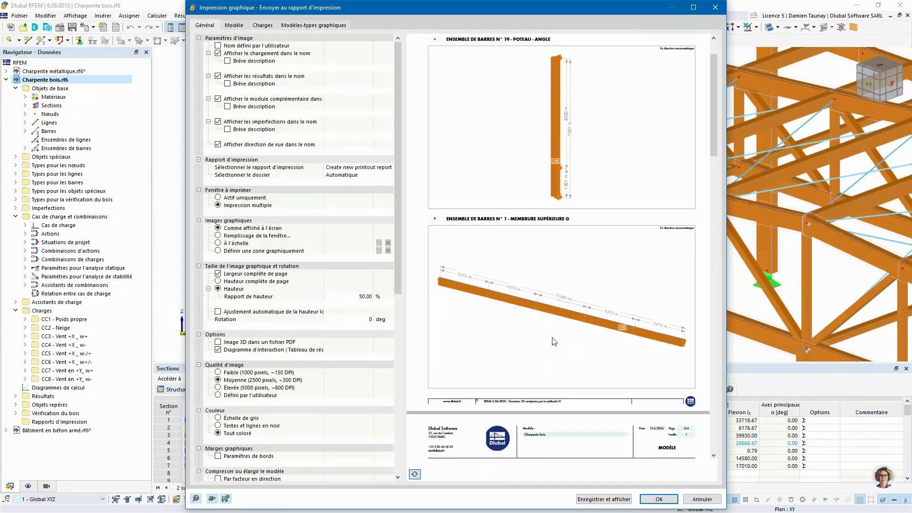
{"action": "scroll", "coordinate": [554, 337], "scroll_direction": "down", "scroll_amount": 5}
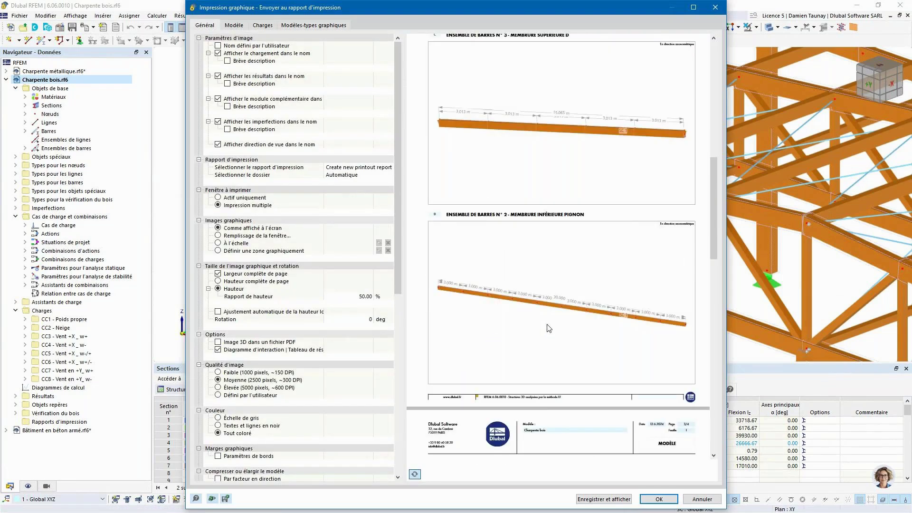
{"action": "scroll", "coordinate": [549, 328], "scroll_direction": "down", "scroll_amount": 2}
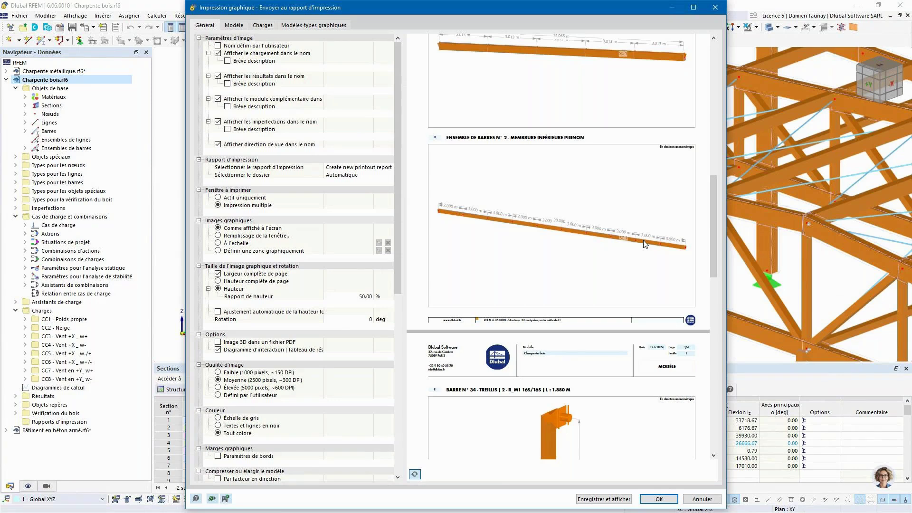
{"action": "scroll", "coordinate": [485, 285], "scroll_direction": "down", "scroll_amount": 4}
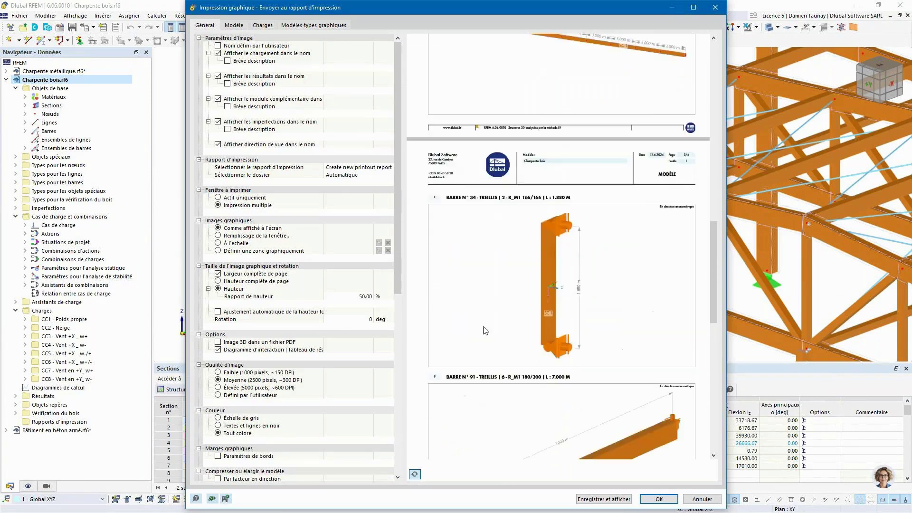
{"action": "scroll", "coordinate": [485, 330], "scroll_direction": "up", "scroll_amount": 8}
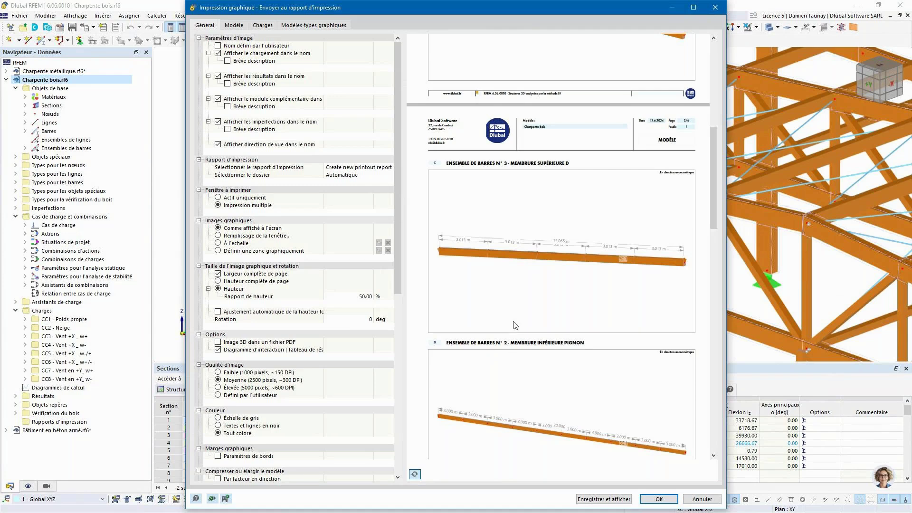
{"action": "left_click", "coordinate": [716, 7]}
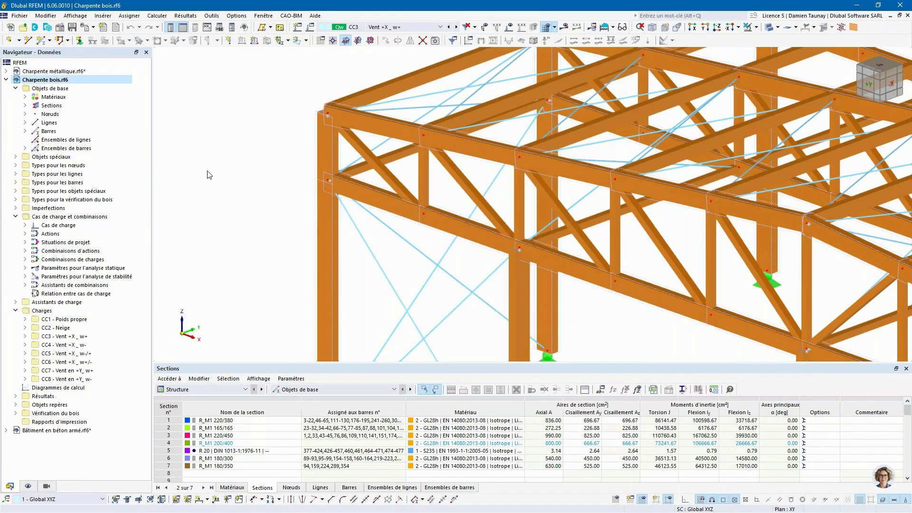
Inspect the nodal support assigned at the base of the front gable column, and close its settings unchanged.
{"action": "scroll", "coordinate": [224, 228], "scroll_direction": "down", "scroll_amount": 5}
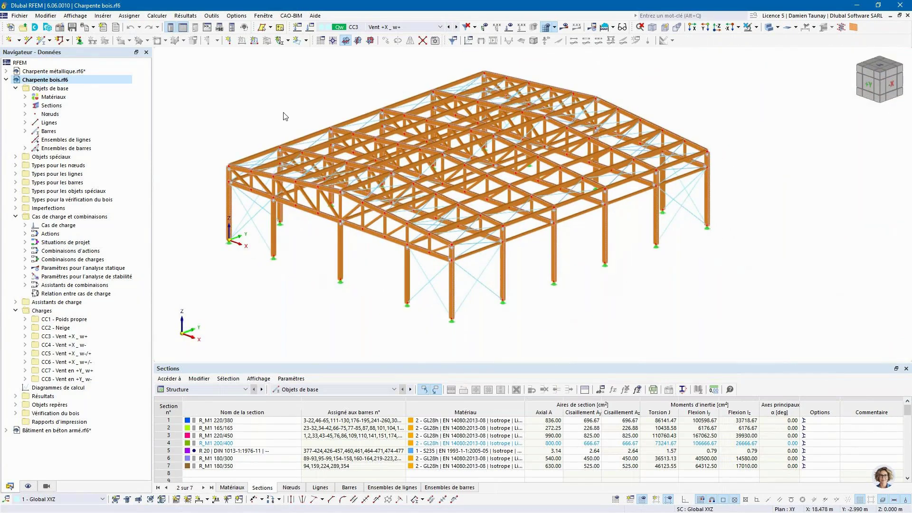
{"action": "scroll", "coordinate": [304, 234], "scroll_direction": "up", "scroll_amount": 2}
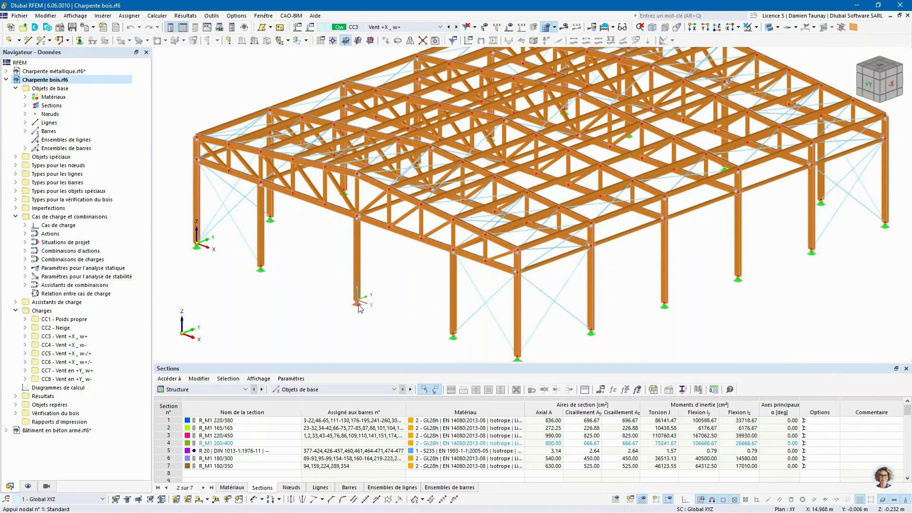
{"action": "double_click", "coordinate": [358, 306]}
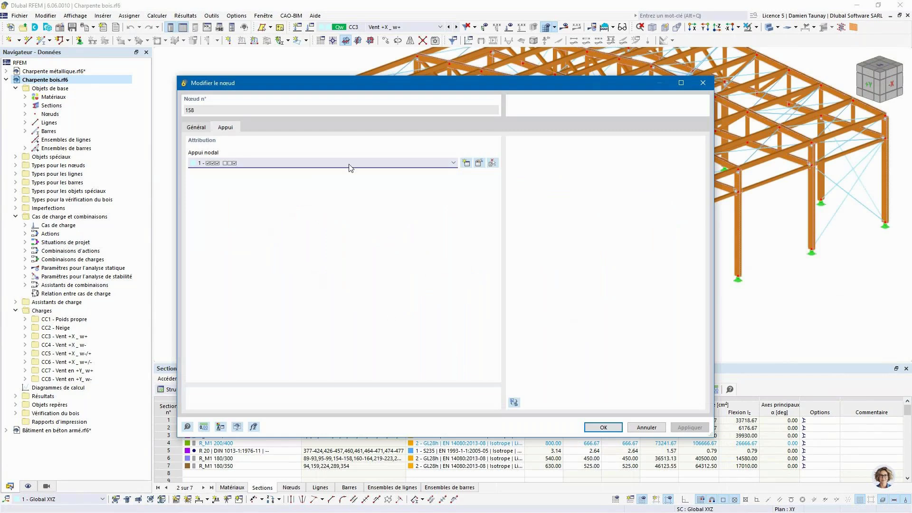
{"action": "left_click", "coordinate": [706, 83]}
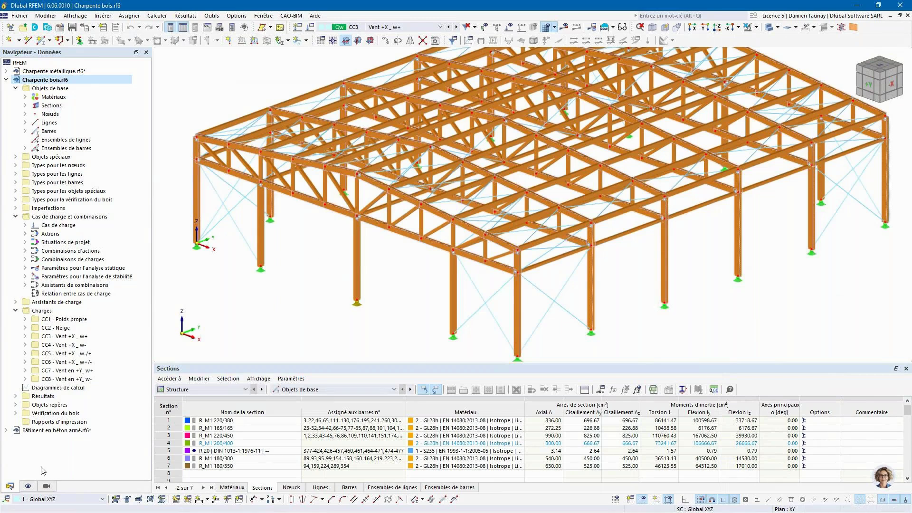
Switch to the Bâtiment en béton armé model and view the whole building from the corner.
{"action": "left_click", "coordinate": [39, 434]}
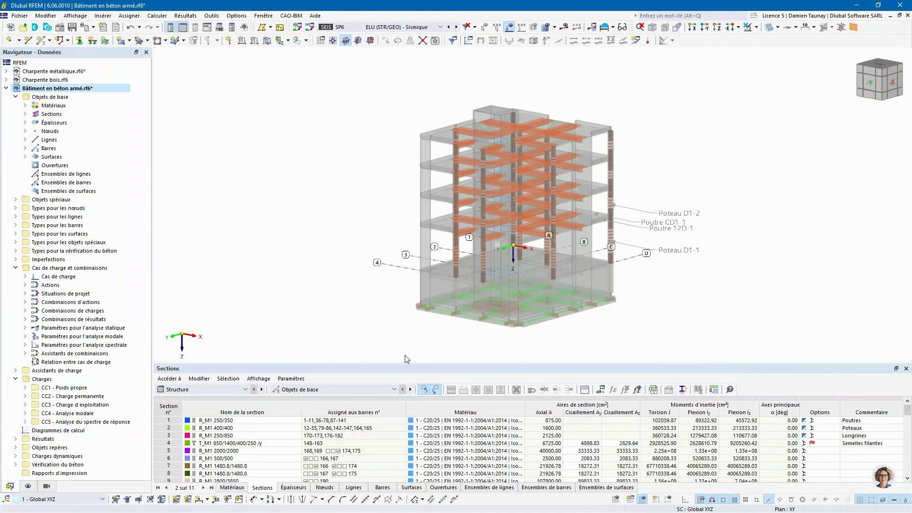
{"action": "scroll", "coordinate": [560, 284], "scroll_direction": "up", "scroll_amount": 2}
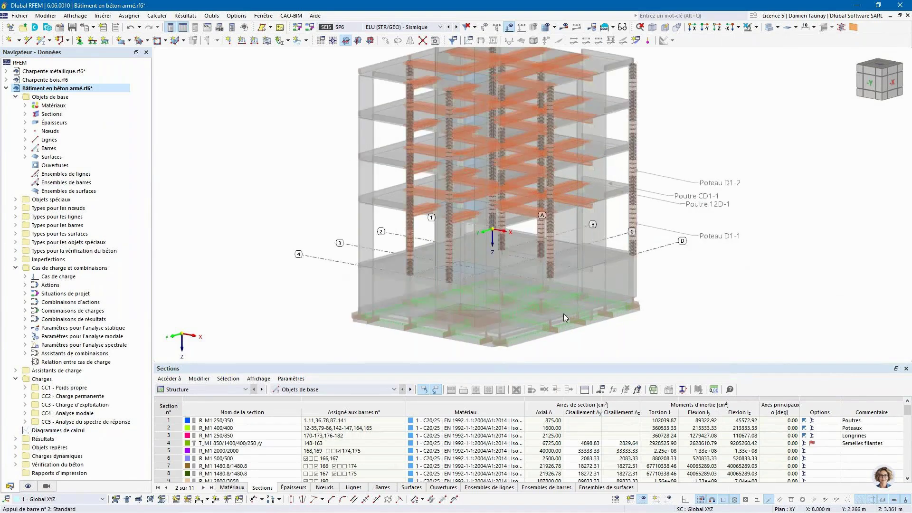
{"action": "scroll", "coordinate": [564, 314], "scroll_direction": "down", "scroll_amount": 2}
{"action": "middle_click_drag", "start_coordinate": [683, 178], "coordinate": [660, 188], "text": "ctrl"}
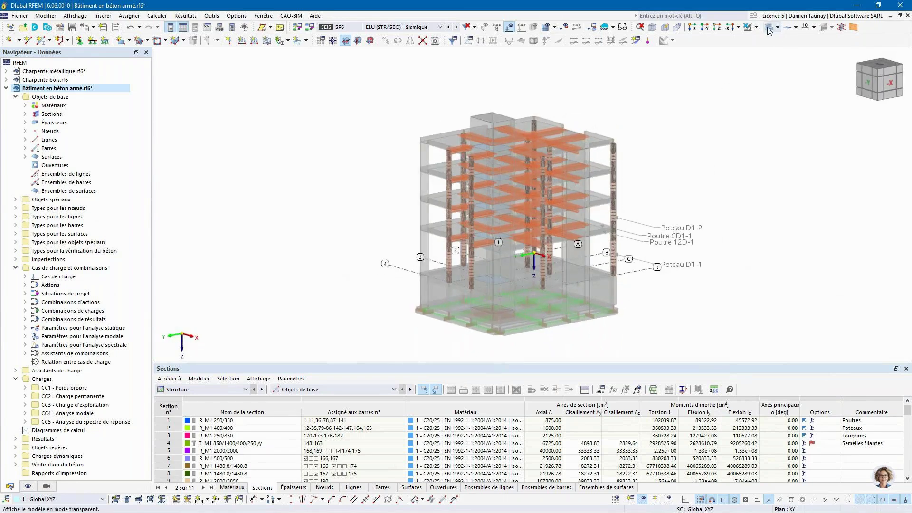
Display the building in wireframe and solid rendering, and examine its walls, slabs and foundations.
{"action": "left_click", "coordinate": [769, 29]}
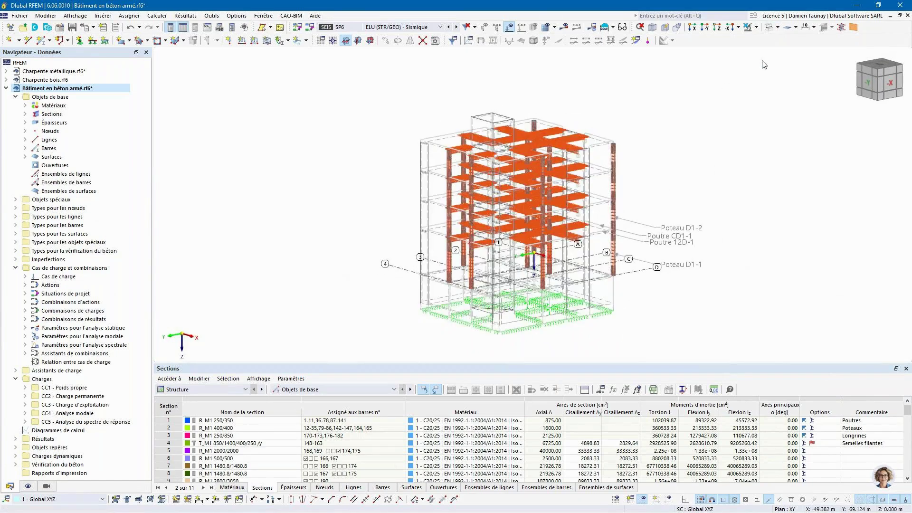
{"action": "left_click", "coordinate": [770, 27]}
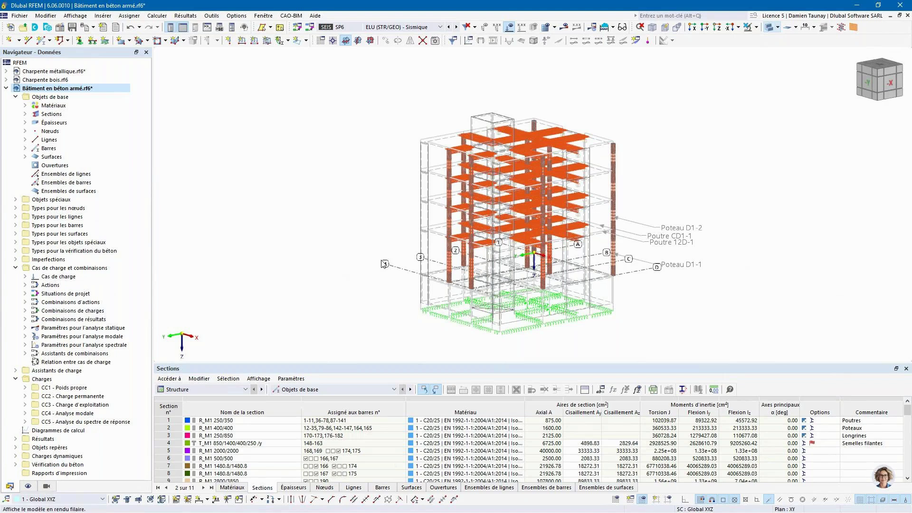
{"action": "scroll", "coordinate": [378, 272], "scroll_direction": "down", "scroll_amount": 3}
{"action": "middle_click_drag", "start_coordinate": [389, 293], "coordinate": [422, 197], "text": "ctrl"}
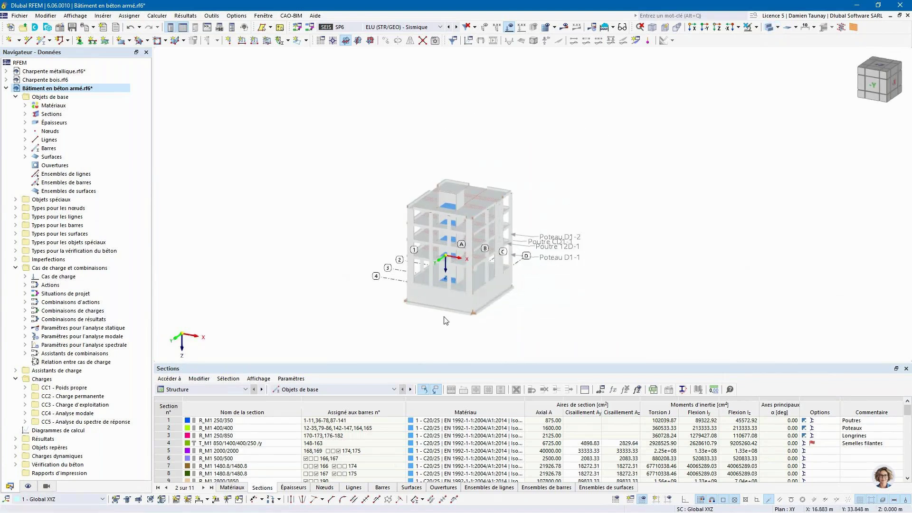
{"action": "scroll", "coordinate": [445, 319], "scroll_direction": "up", "scroll_amount": 5}
{"action": "scroll", "coordinate": [440, 319], "scroll_direction": "down", "scroll_amount": 3}
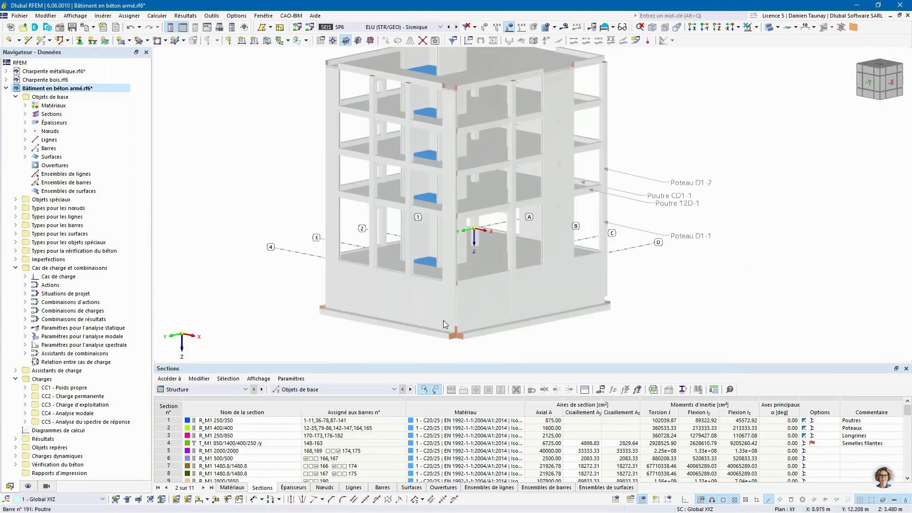
{"action": "middle_click_drag", "start_coordinate": [459, 308], "coordinate": [461, 308]}
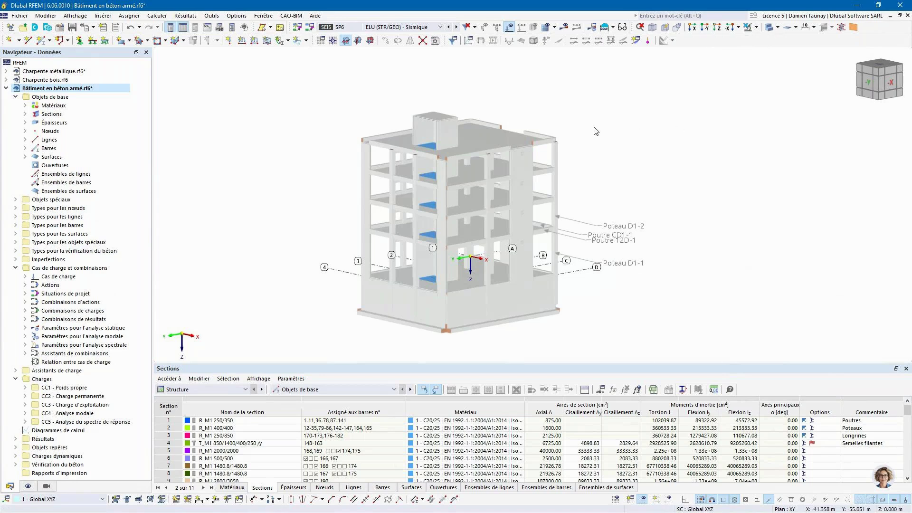
Display the building in transparent mode and examine the beams and columns inside it from several sides.
{"action": "left_click", "coordinate": [769, 29]}
{"action": "scroll", "coordinate": [430, 233], "scroll_direction": "up", "scroll_amount": 5}
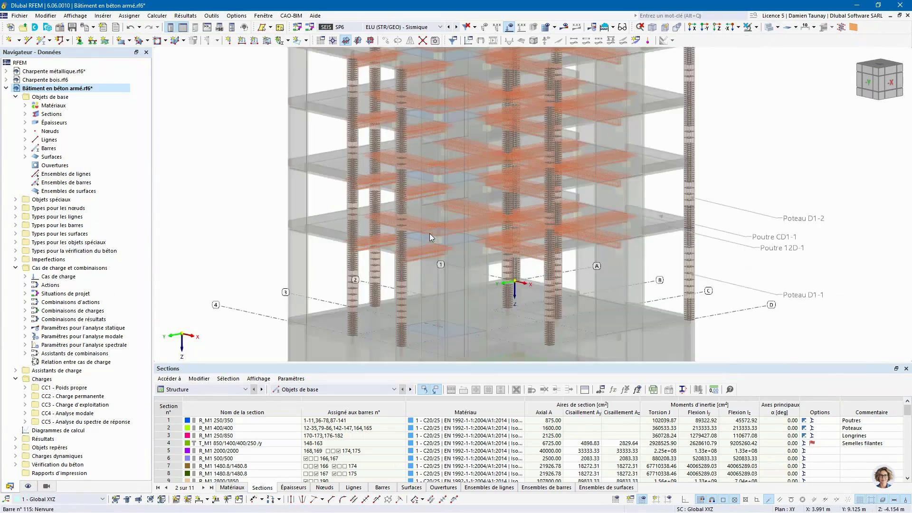
{"action": "scroll", "coordinate": [429, 233], "scroll_direction": "down", "scroll_amount": 2}
{"action": "middle_click_drag", "start_coordinate": [438, 260], "coordinate": [408, 254], "text": "ctrl"}
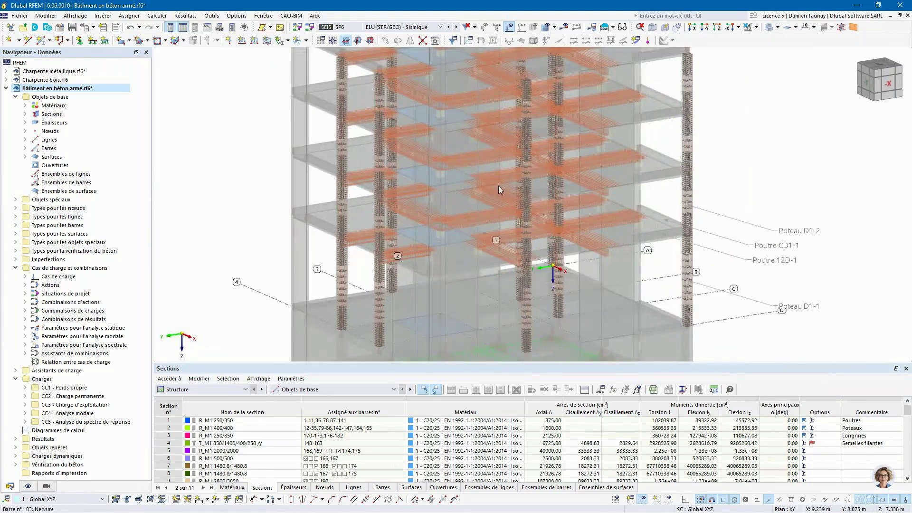
{"action": "middle_click_drag", "start_coordinate": [601, 206], "coordinate": [556, 187], "text": "ctrl"}
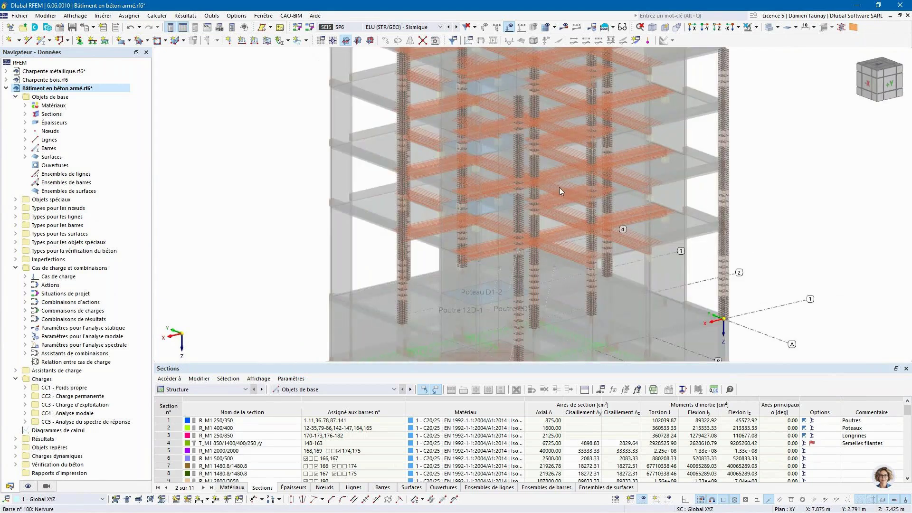
Display the building in wireframe and open rib member 100 for editing.
{"action": "left_click", "coordinate": [769, 27]}
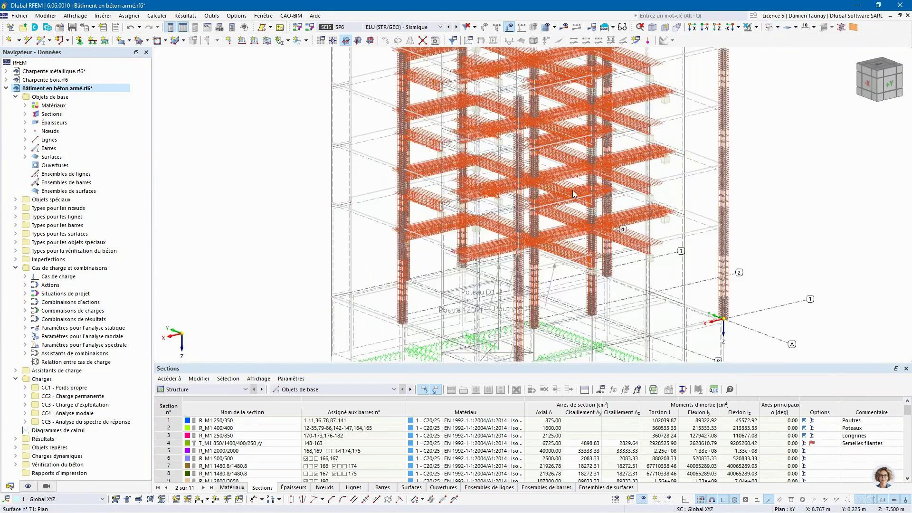
{"action": "scroll", "coordinate": [572, 190], "scroll_direction": "up", "scroll_amount": 3}
{"action": "middle_click_drag", "start_coordinate": [555, 198], "coordinate": [528, 209], "text": "ctrl"}
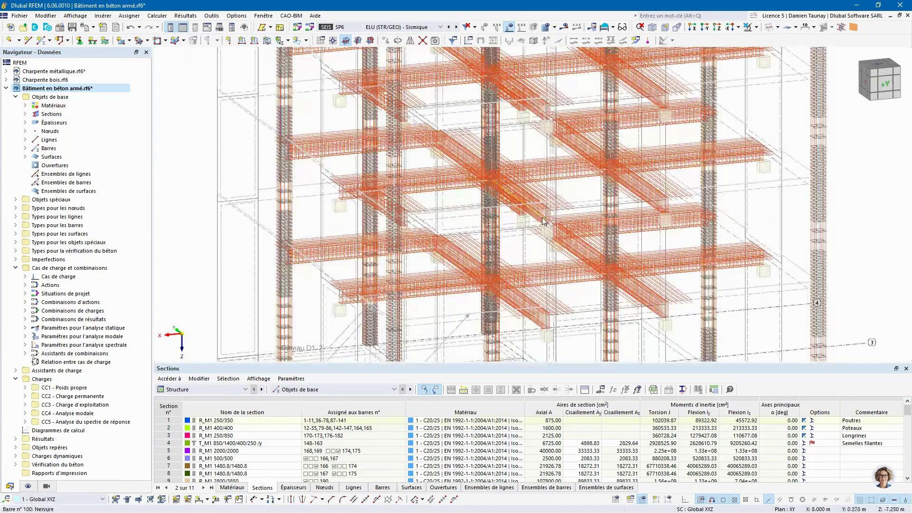
{"action": "double_click", "coordinate": [520, 200]}
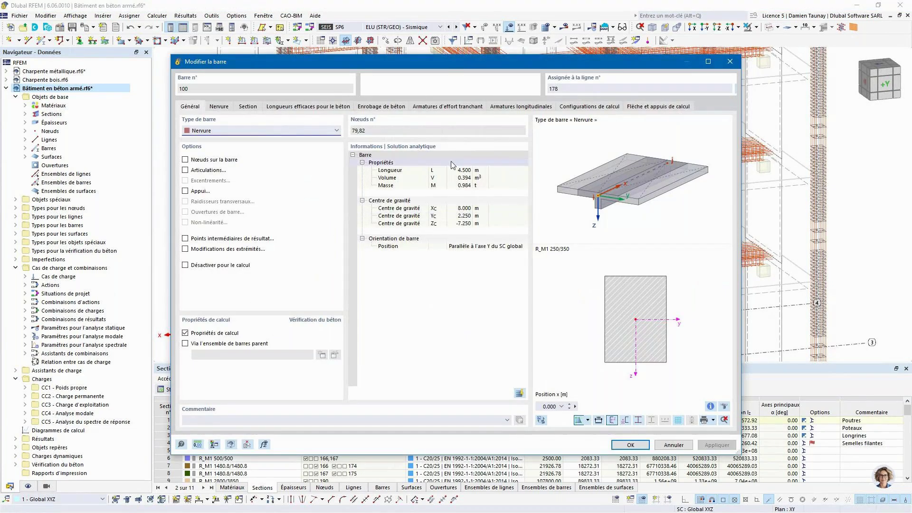
Review the rib settings and concrete effective lengths of member 100, and examine its T-section with reinforcement.
{"action": "left_click", "coordinate": [219, 106]}
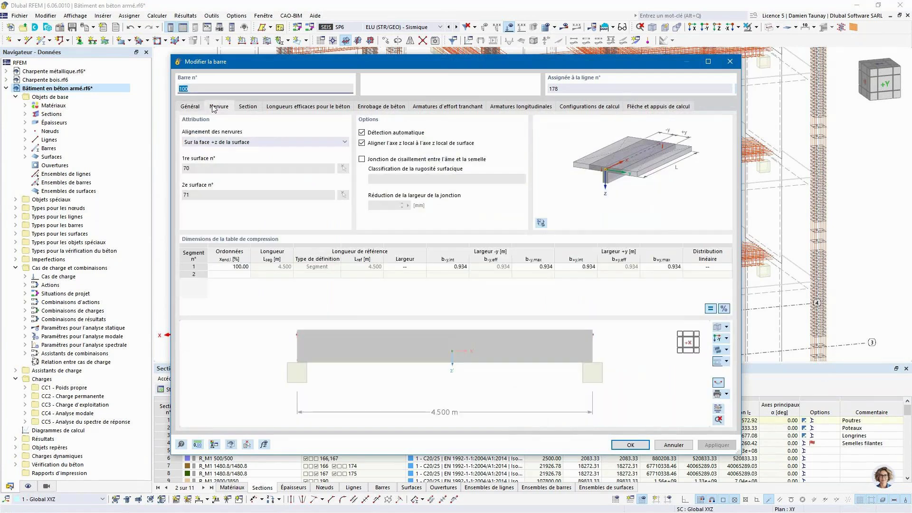
{"action": "left_click", "coordinate": [259, 105]}
{"action": "left_click", "coordinate": [277, 108]}
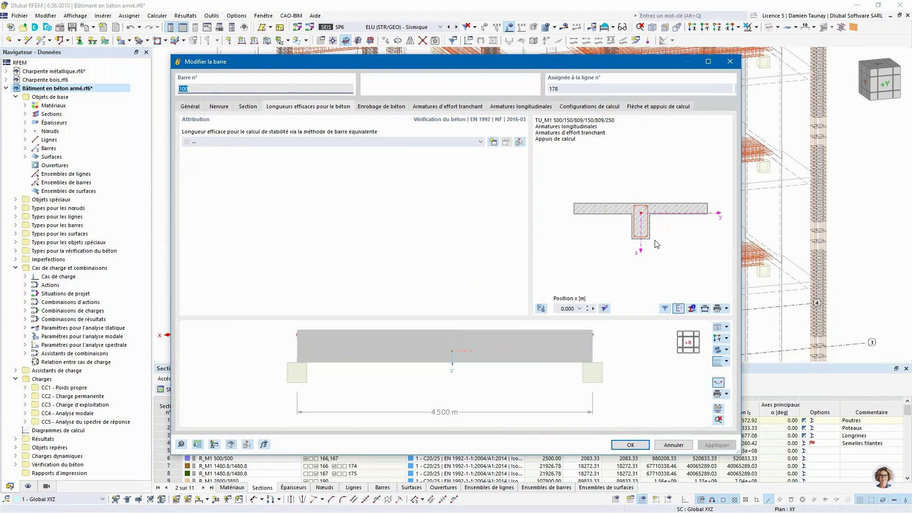
{"action": "scroll", "coordinate": [658, 244], "scroll_direction": "up", "scroll_amount": 2}
{"action": "scroll", "coordinate": [677, 241], "scroll_direction": "down", "scroll_amount": 3}
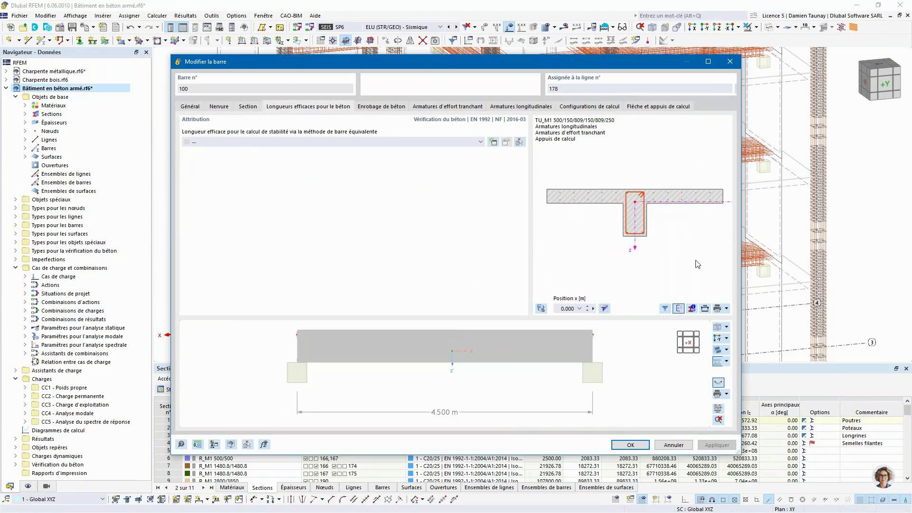
Examine the graphic printing options for member 100's section and elevation views, including printing to a template.
{"action": "left_click", "coordinate": [726, 309]}
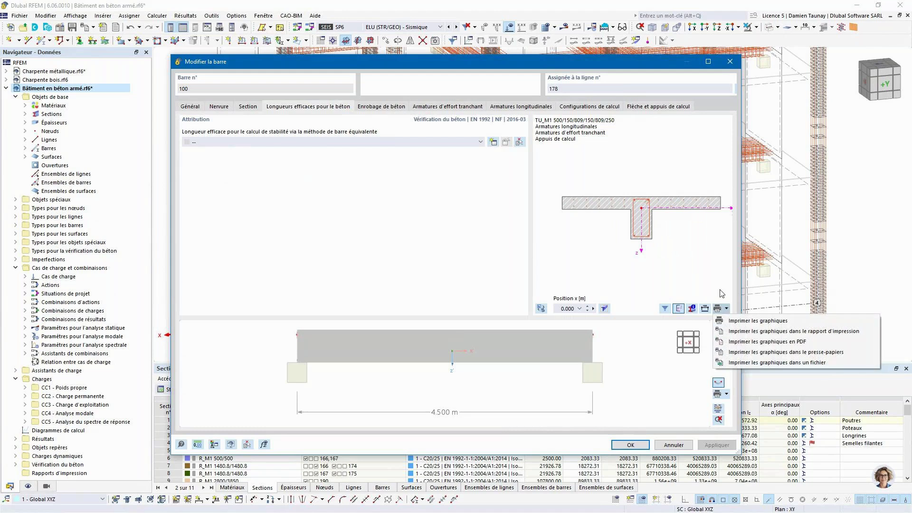
{"action": "left_click", "coordinate": [680, 410]}
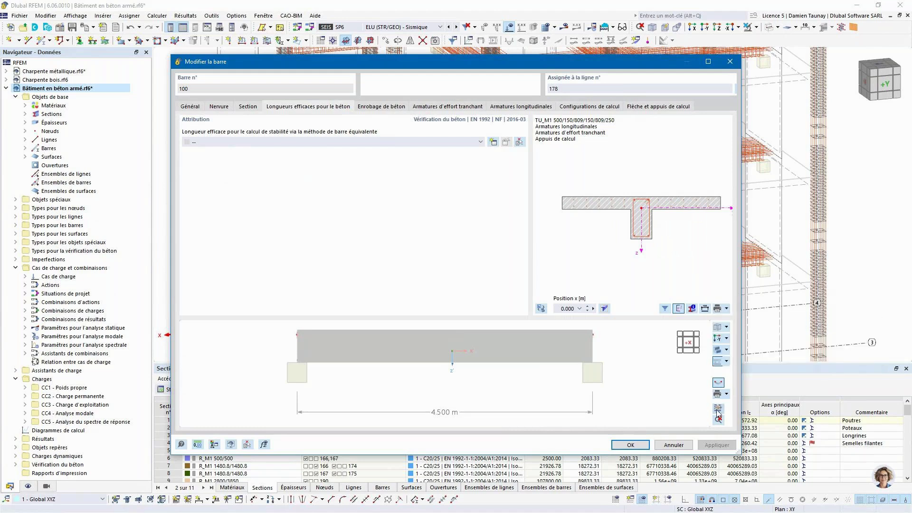
{"action": "left_click", "coordinate": [728, 395]}
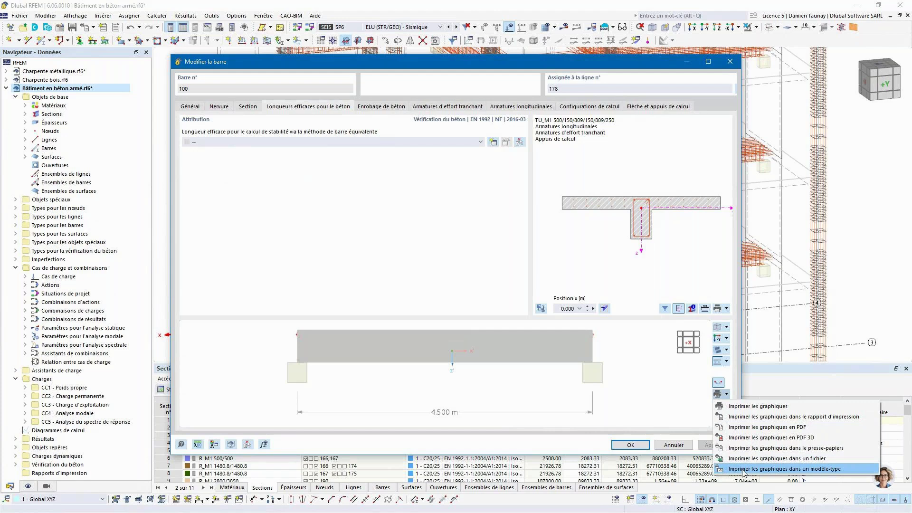
{"action": "left_click", "coordinate": [664, 385]}
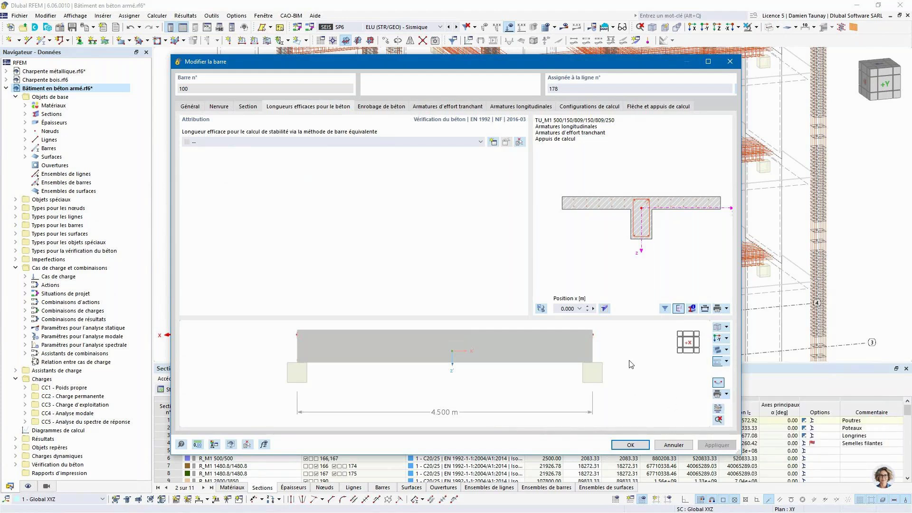
Examine member 100's longitudinal reinforcement and line bars in 3D, comparing the wireframe and transparent solid renderings.
{"action": "left_click", "coordinate": [521, 107]}
{"action": "middle_click_drag", "start_coordinate": [596, 389], "coordinate": [503, 394], "text": "ctrl"}
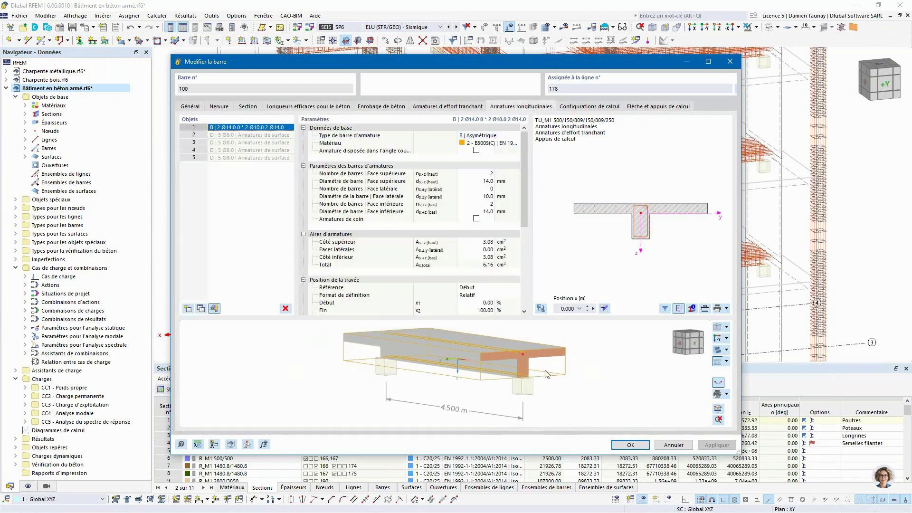
{"action": "left_click", "coordinate": [252, 142]}
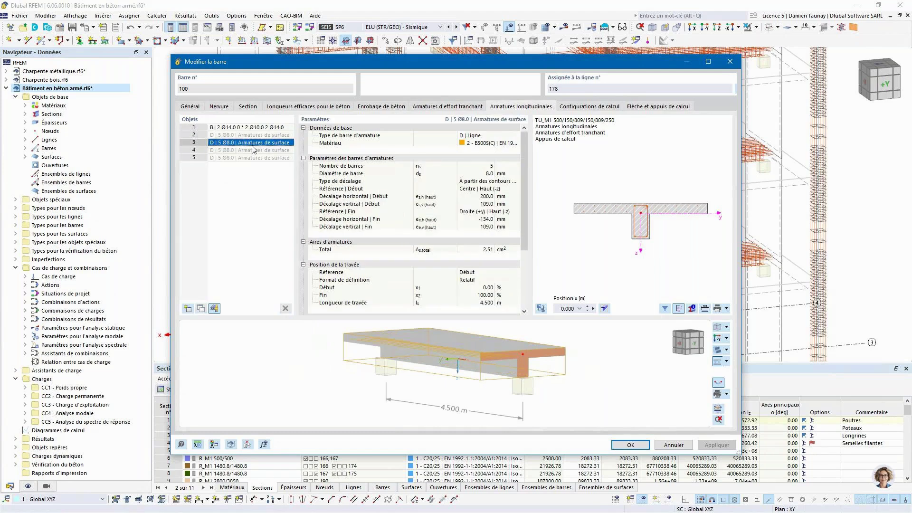
{"action": "left_click", "coordinate": [718, 351]}
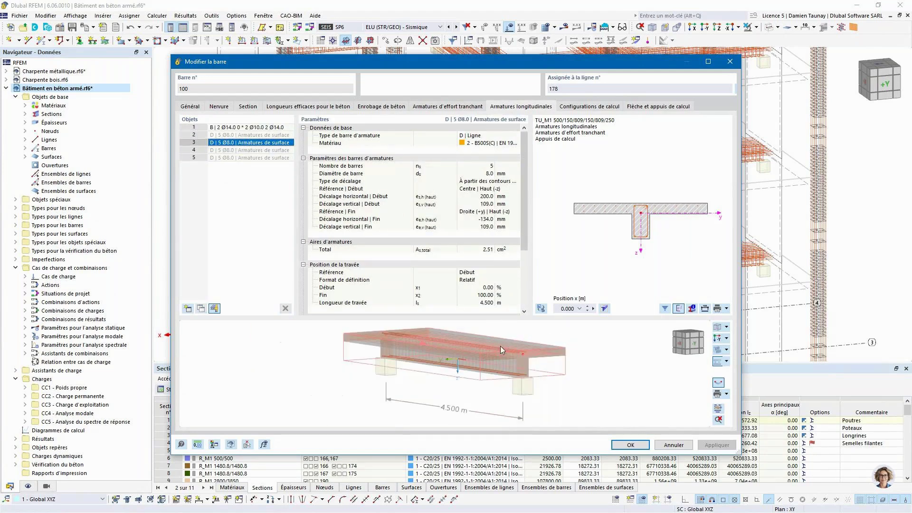
{"action": "middle_click_drag", "start_coordinate": [500, 346], "coordinate": [533, 354]}
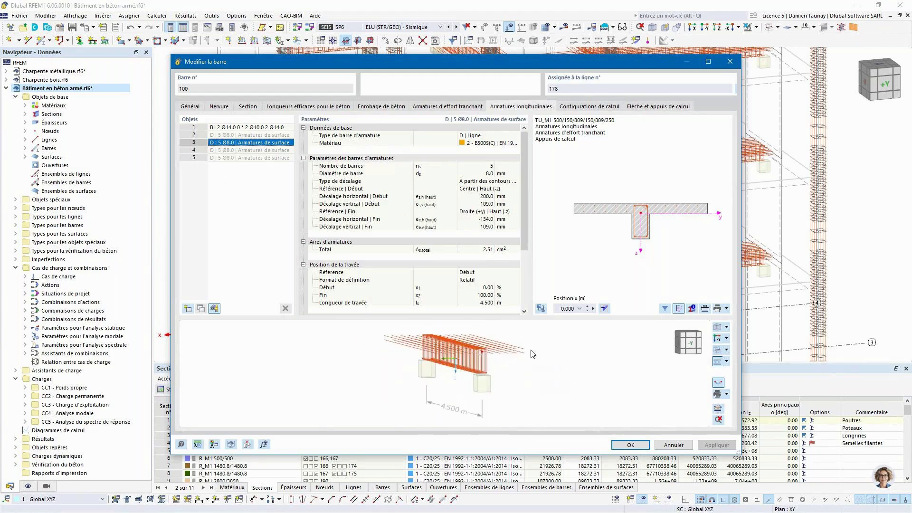
{"action": "middle_click_drag", "start_coordinate": [486, 372], "coordinate": [507, 376]}
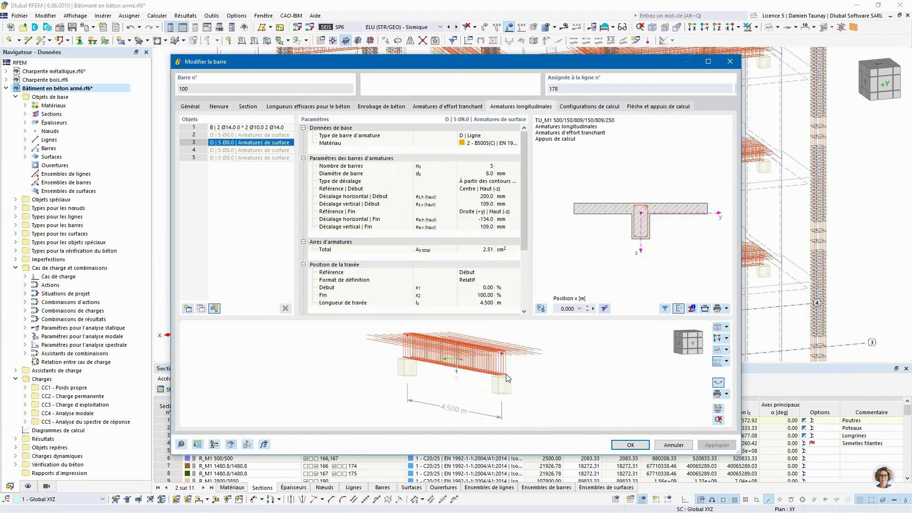
{"action": "left_click", "coordinate": [720, 351]}
{"action": "left_click", "coordinate": [717, 355]}
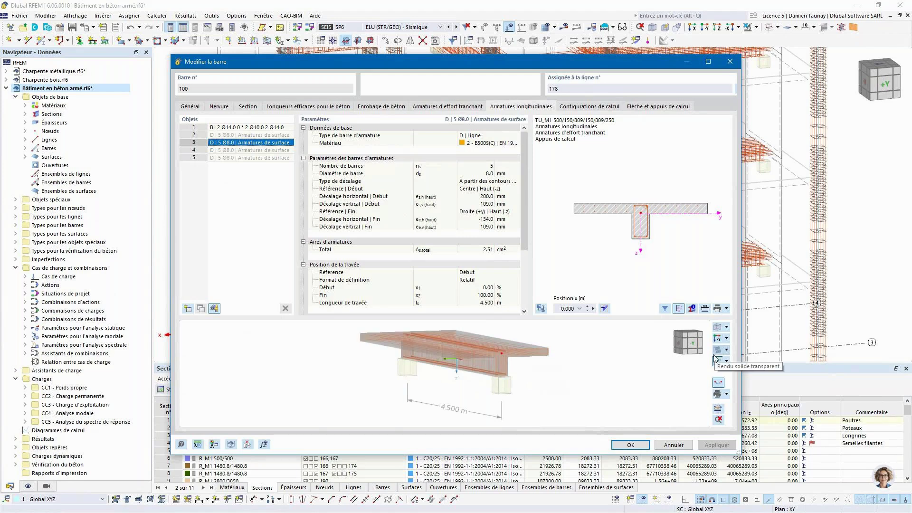
Open the reinforcement layout of member 100 and show it in the default isometric view.
{"action": "left_click", "coordinate": [720, 409]}
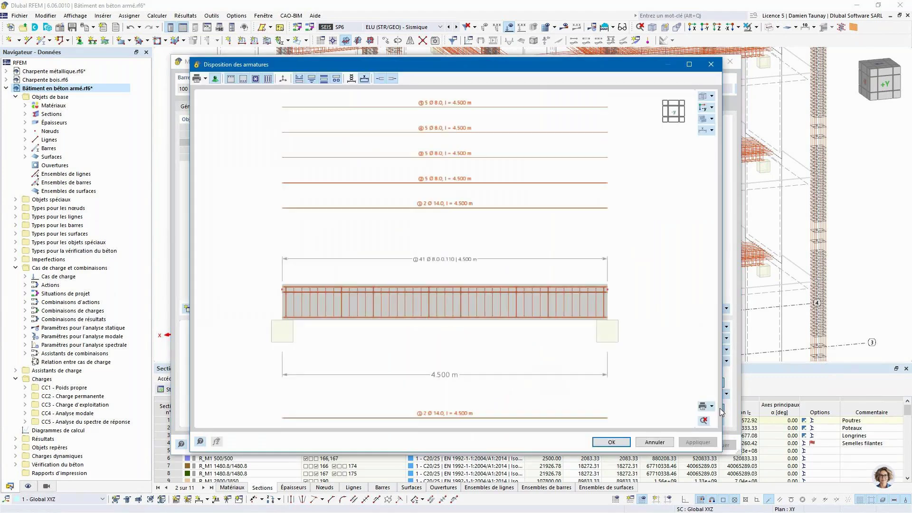
{"action": "scroll", "coordinate": [518, 282], "scroll_direction": "down", "scroll_amount": 3}
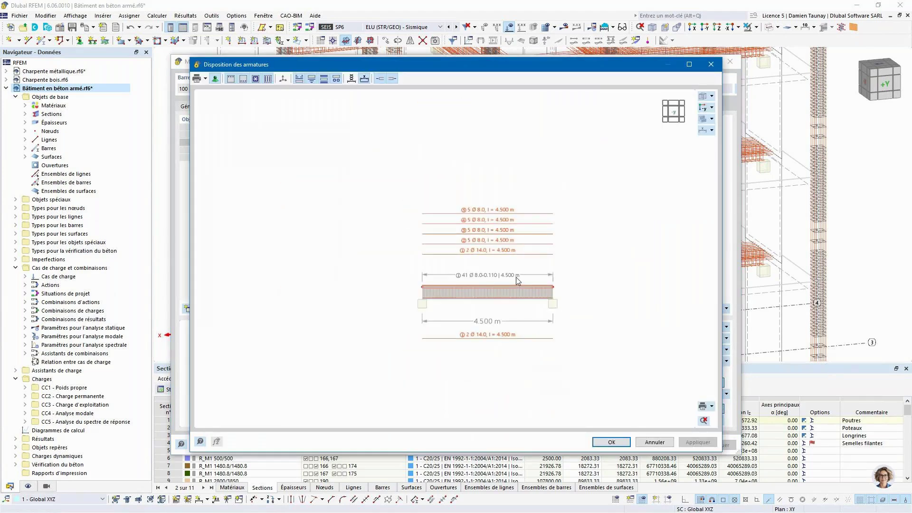
{"action": "scroll", "coordinate": [518, 280], "scroll_direction": "up", "scroll_amount": 2}
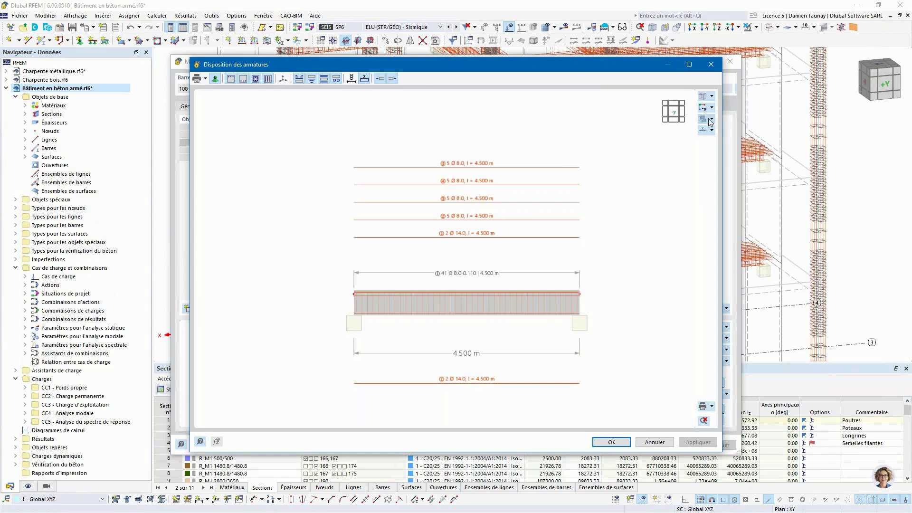
{"action": "left_click", "coordinate": [708, 96]}
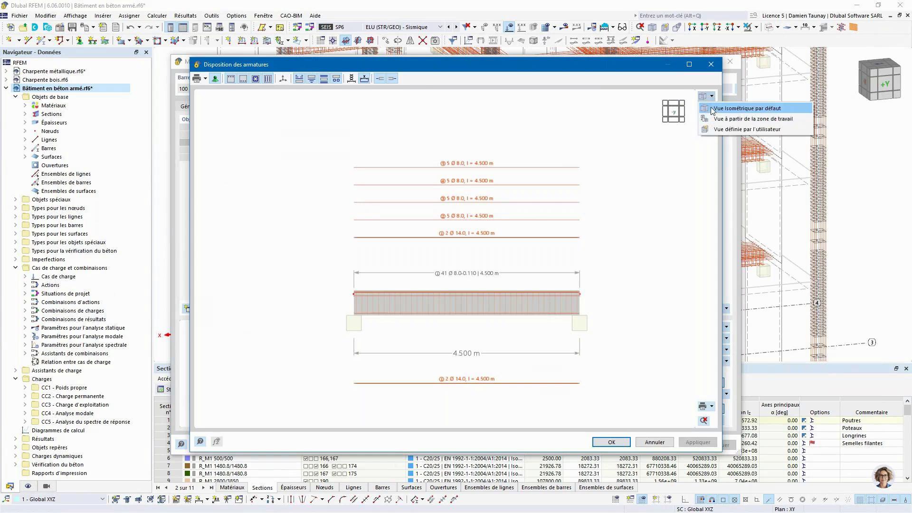
{"action": "left_click", "coordinate": [742, 108]}
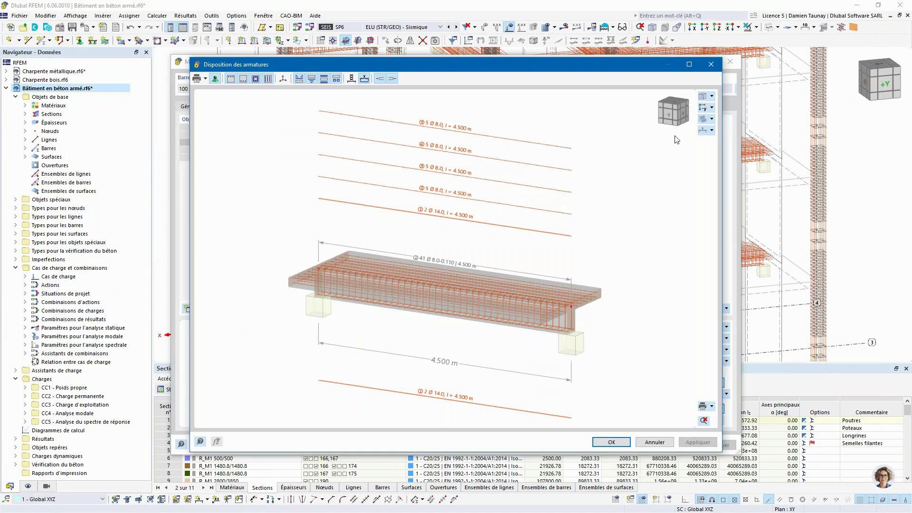
Try the solid rendering of the reinforcement layout and return it to transparent solid rendering.
{"action": "left_click", "coordinate": [708, 118]}
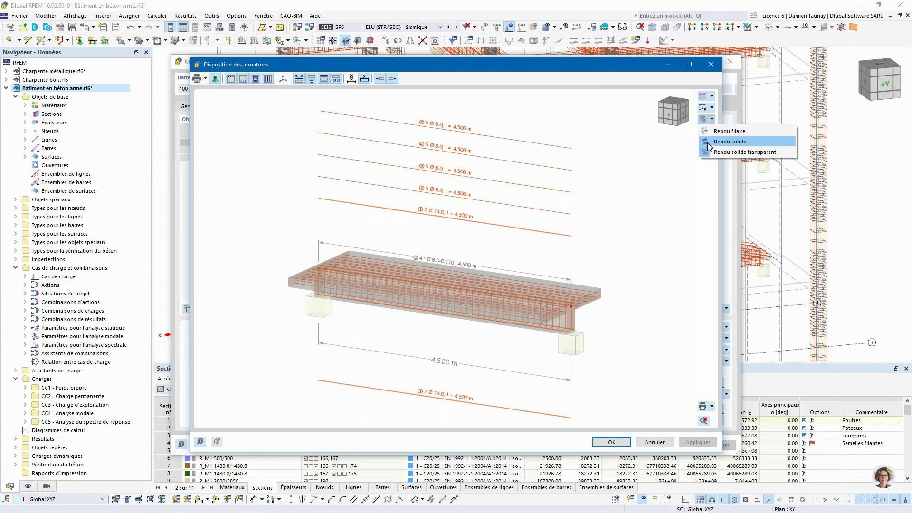
{"action": "left_click", "coordinate": [709, 142]}
{"action": "left_click", "coordinate": [706, 120]}
{"action": "left_click", "coordinate": [732, 152]}
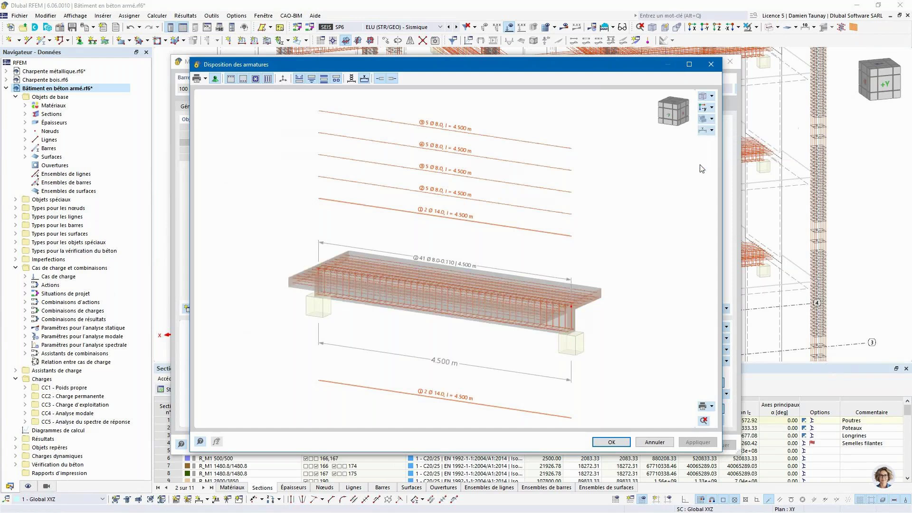
{"action": "left_click", "coordinate": [712, 120]}
Hide the design supports in the reinforcement layout, restore them, and review the other display options.
{"action": "left_click", "coordinate": [712, 131]}
{"action": "left_click", "coordinate": [735, 205]}
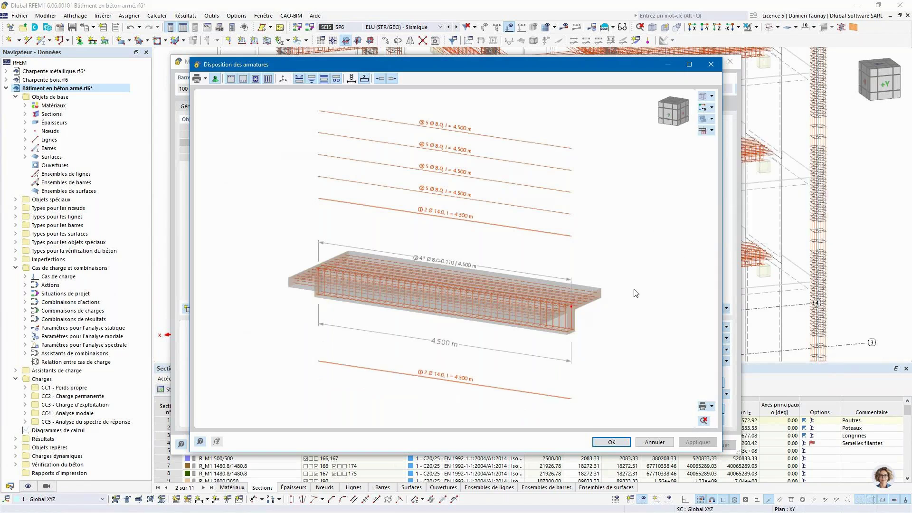
{"action": "left_click", "coordinate": [712, 131]}
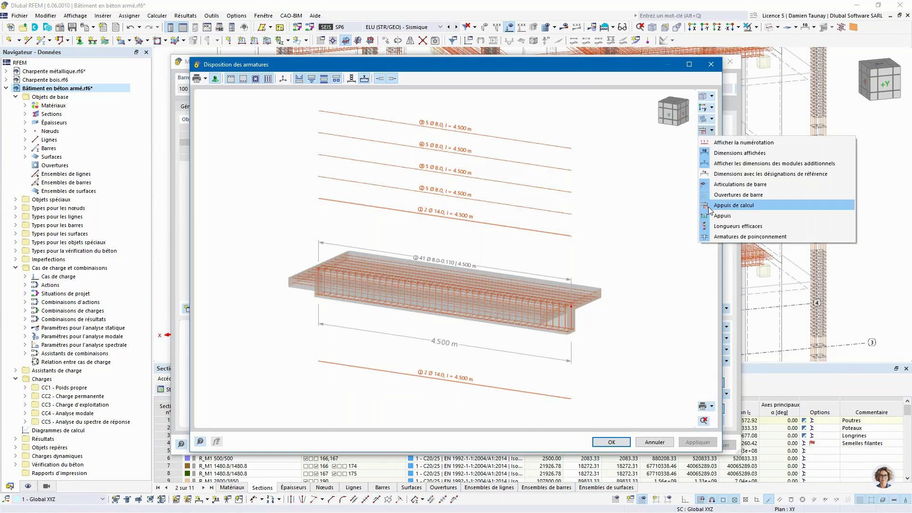
{"action": "left_click", "coordinate": [727, 207]}
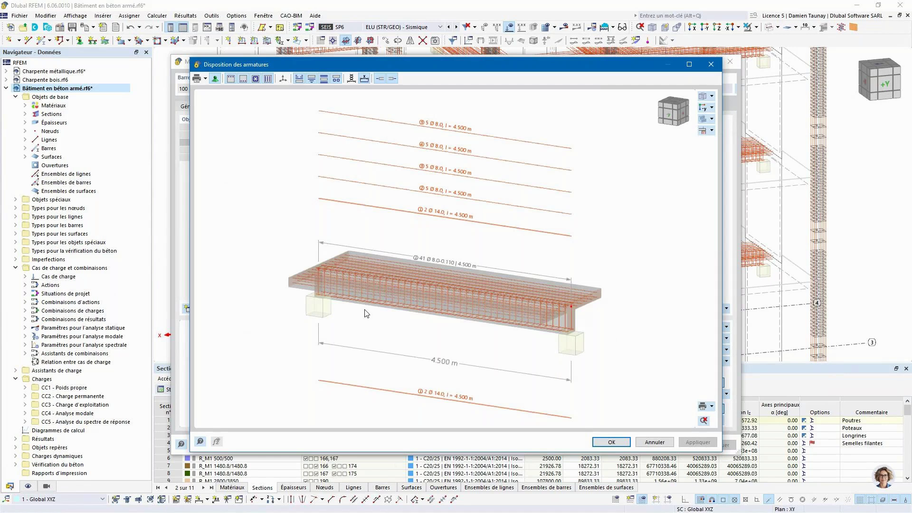
{"action": "left_click", "coordinate": [711, 131]}
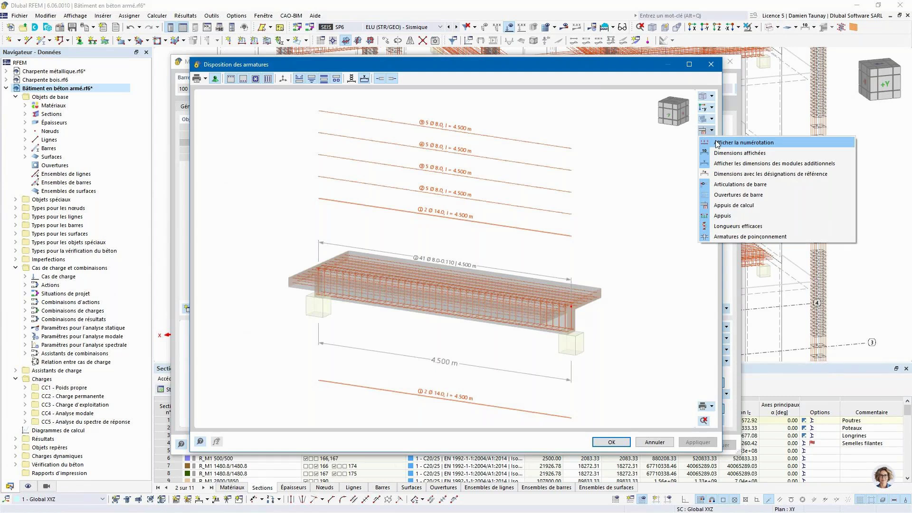
{"action": "left_click", "coordinate": [650, 184]}
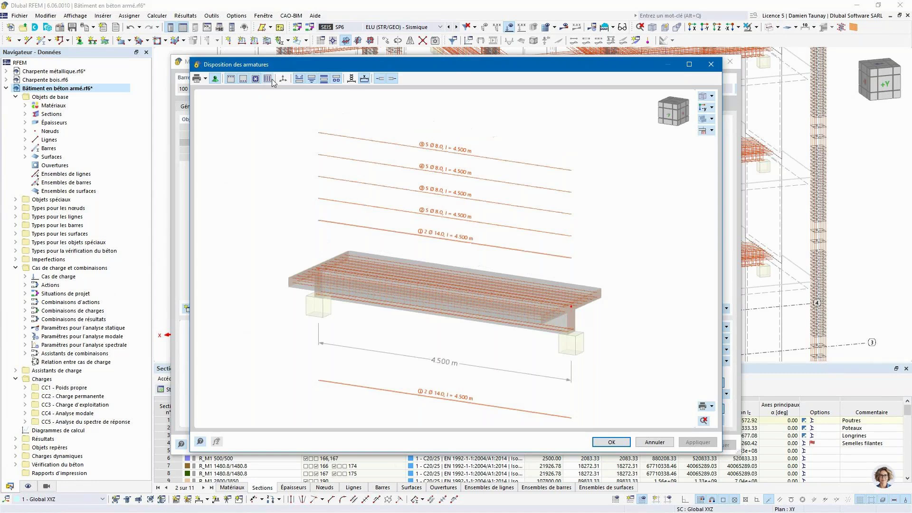
Switch the top and bottom reinforcement off in the layout and display both again.
{"action": "left_click", "coordinate": [231, 80]}
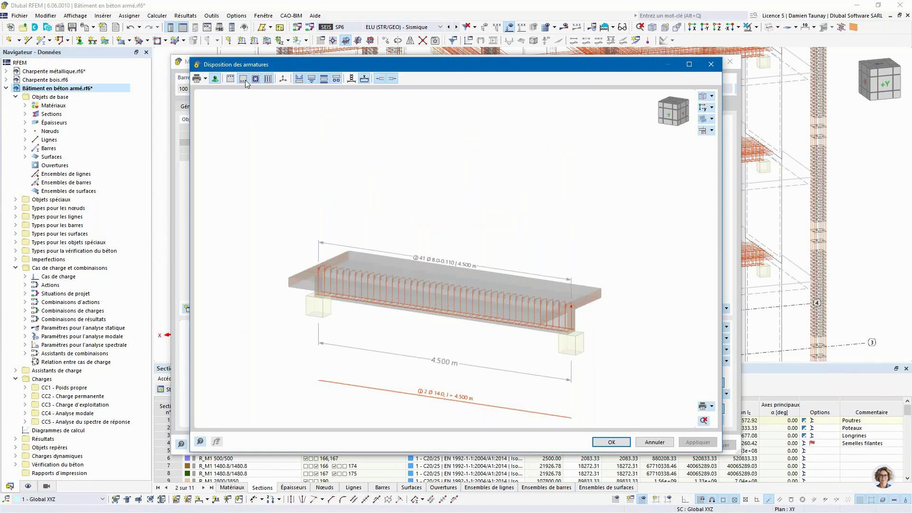
{"action": "left_click", "coordinate": [243, 80]}
{"action": "left_click", "coordinate": [242, 79]}
{"action": "left_click", "coordinate": [231, 79]}
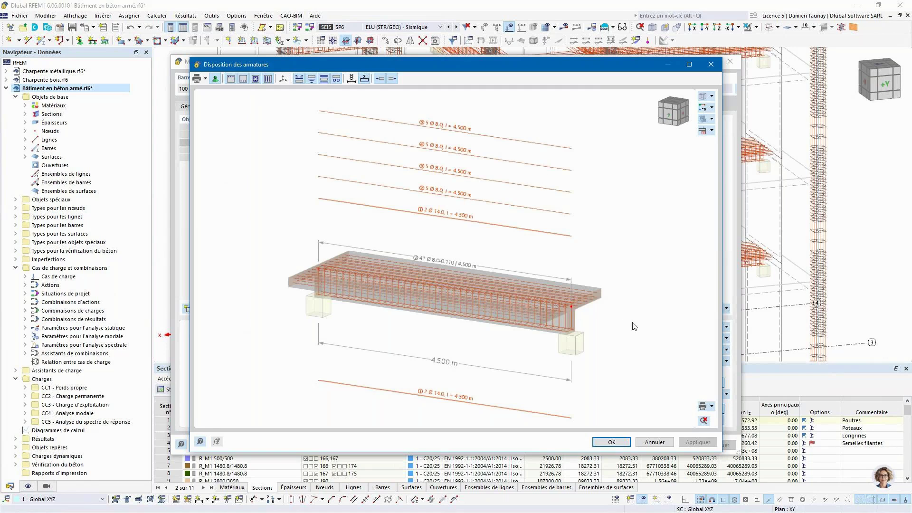
Save the reinforcement layout graphic as a print template named "béton - armatures" and finish editing member 100.
{"action": "left_click", "coordinate": [712, 407]}
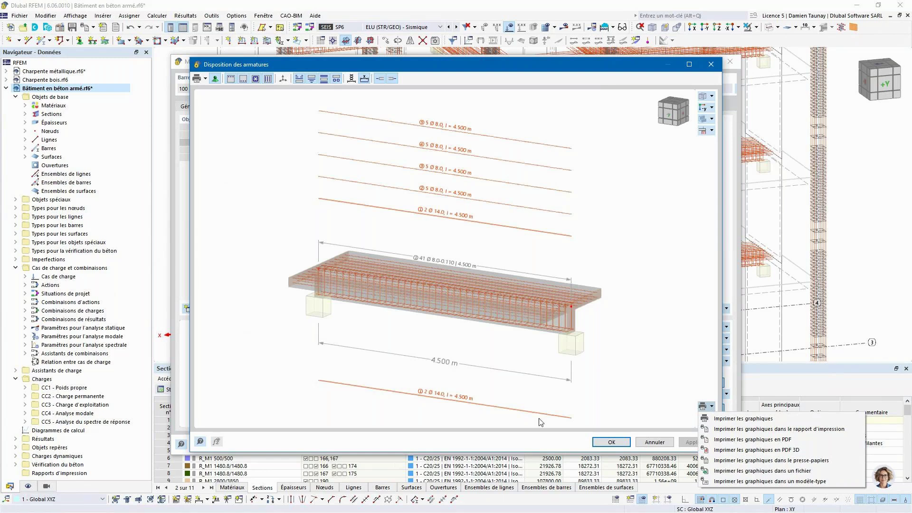
{"action": "left_click", "coordinate": [736, 481]}
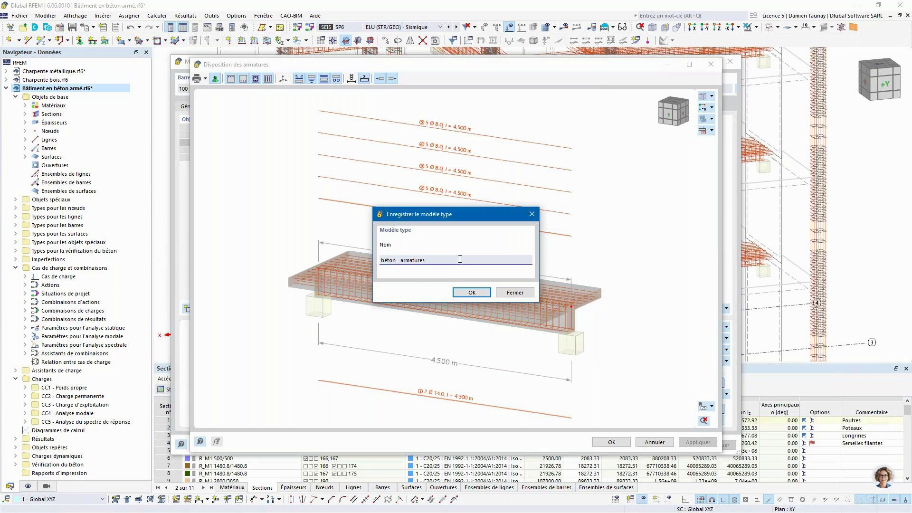
{"action": "left_click", "coordinate": [470, 292]}
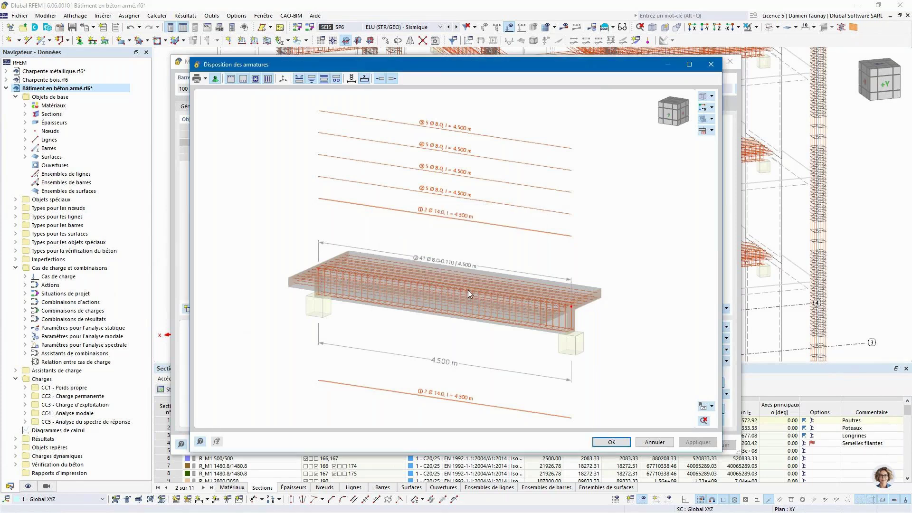
{"action": "left_click", "coordinate": [618, 442]}
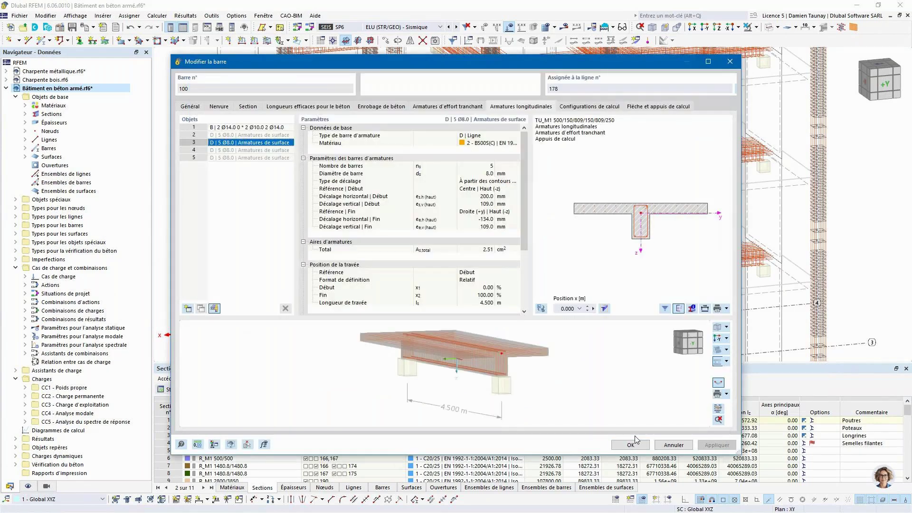
{"action": "key", "text": "Return"}
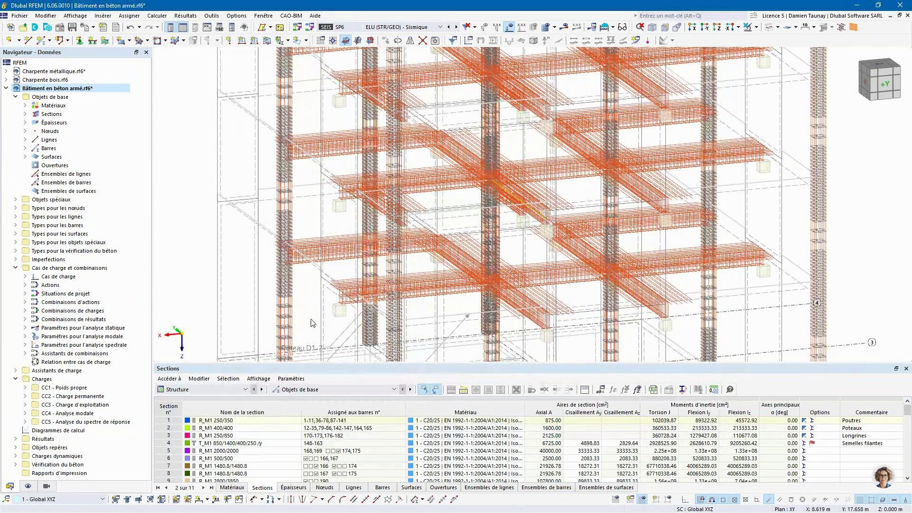
Display the whole building in transparent solid mode so the beam and column reinforcement can be seen.
{"action": "scroll", "coordinate": [264, 281], "scroll_direction": "down", "scroll_amount": 5}
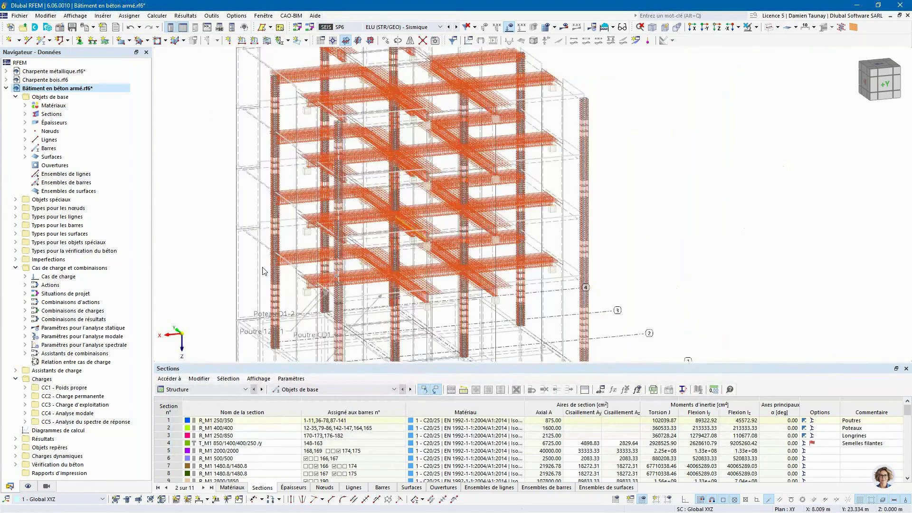
{"action": "middle_click_drag", "start_coordinate": [264, 297], "coordinate": [342, 301], "text": "ctrl"}
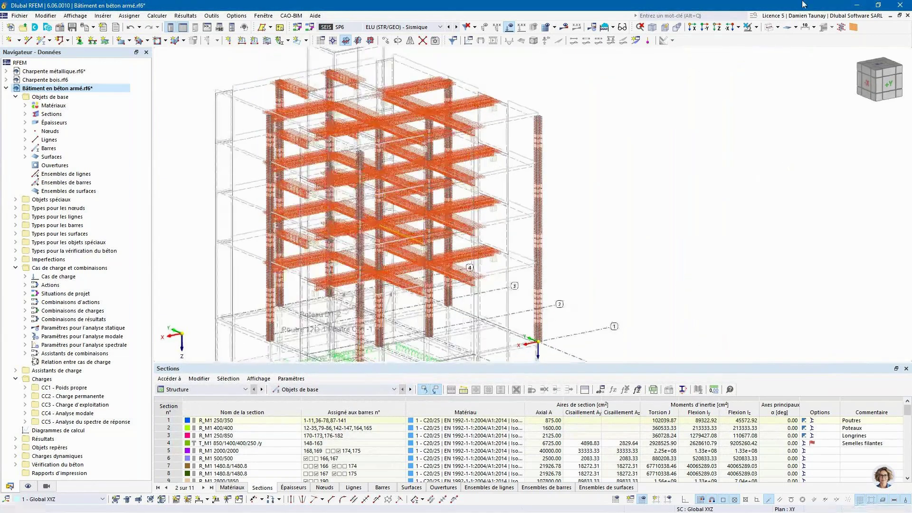
{"action": "left_click", "coordinate": [770, 27]}
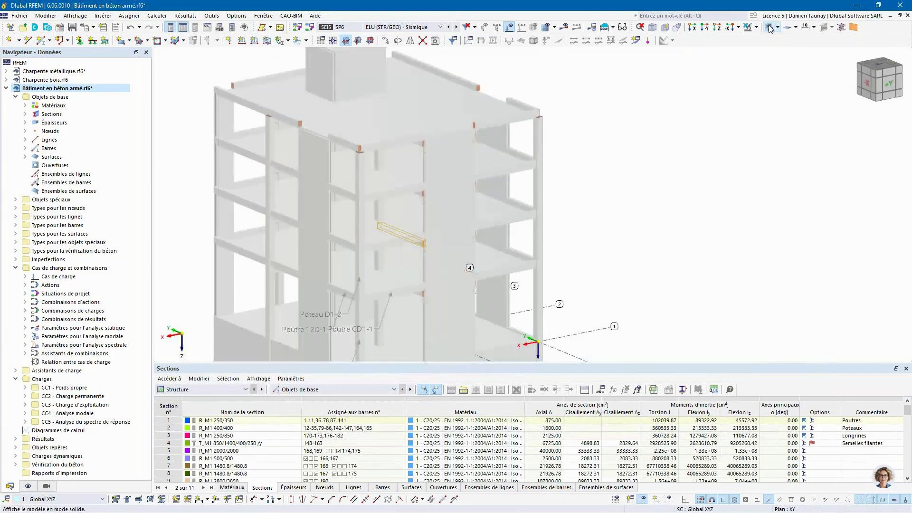
{"action": "middle_click_drag", "start_coordinate": [202, 175], "coordinate": [257, 184], "text": "ctrl"}
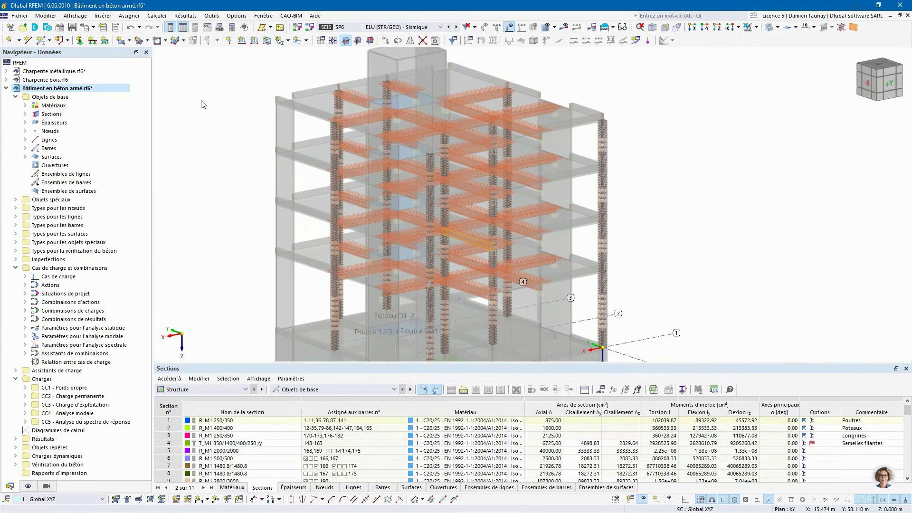
Set up graphic printing to the printout report, excluding the model views and the load cases and combinations.
{"action": "left_click", "coordinate": [94, 28]}
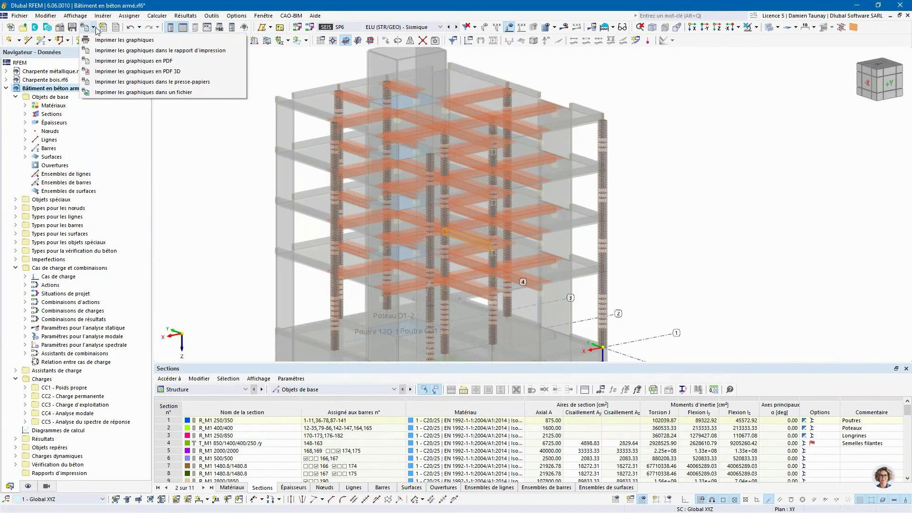
{"action": "left_click", "coordinate": [112, 53]}
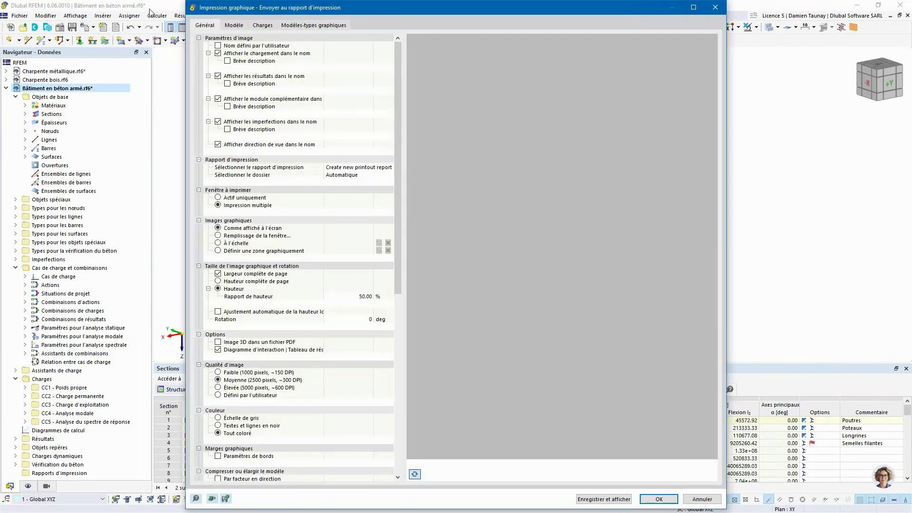
{"action": "left_click", "coordinate": [233, 25]}
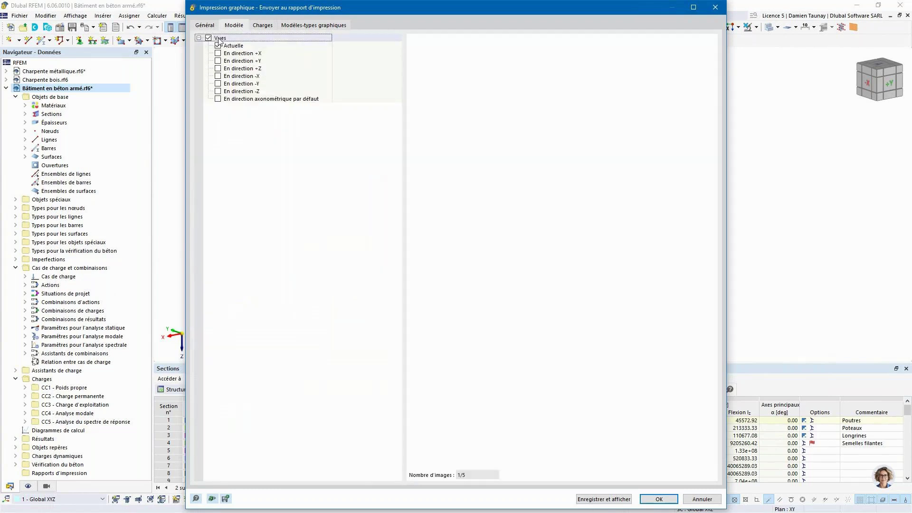
{"action": "left_click", "coordinate": [249, 26]}
{"action": "left_click", "coordinate": [208, 38]}
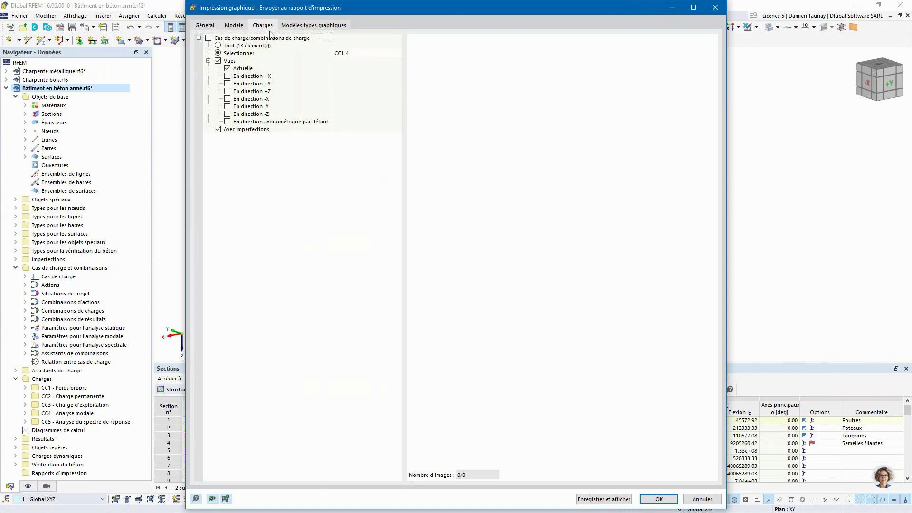
Restrict the "béton - armatures" template to selected members, replacing the default list with column 18 and beam 108 picked in the model.
{"action": "left_click", "coordinate": [309, 27]}
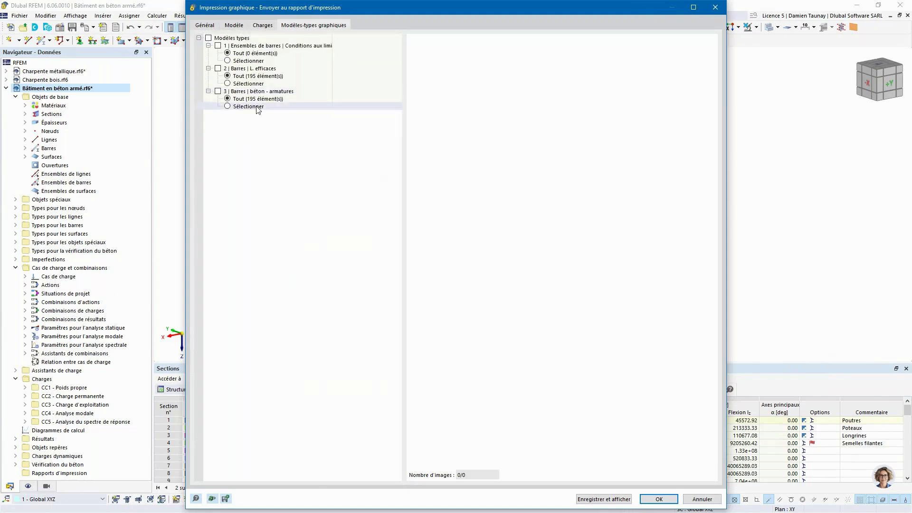
{"action": "left_click", "coordinate": [230, 106]}
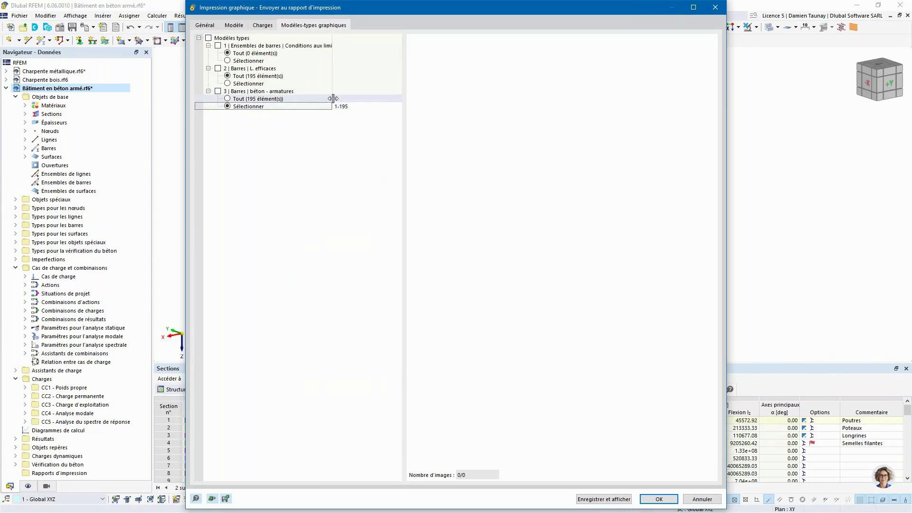
{"action": "left_click", "coordinate": [397, 106]}
{"action": "left_click", "coordinate": [195, 117]}
{"action": "middle_click_drag", "start_coordinate": [335, 235], "coordinate": [416, 252], "text": "ctrl"}
{"action": "left_click", "coordinate": [337, 241]}
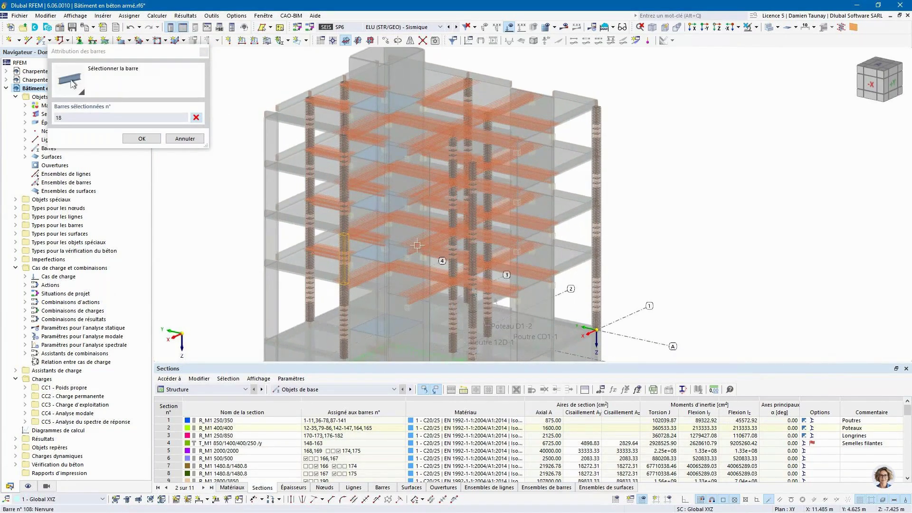
{"action": "scroll", "coordinate": [418, 244], "scroll_direction": "up", "scroll_amount": 2}
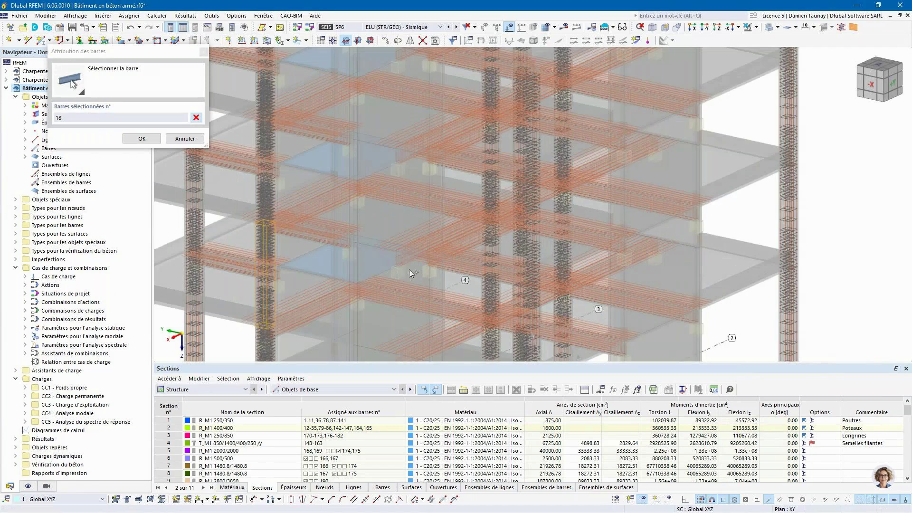
{"action": "scroll", "coordinate": [411, 270], "scroll_direction": "up", "scroll_amount": 2}
{"action": "left_click", "coordinate": [427, 239]}
Add top-floor beam 76 and column 35 to the template's members from the model and confirm the selection.
{"action": "scroll", "coordinate": [426, 239], "scroll_direction": "down", "scroll_amount": 5}
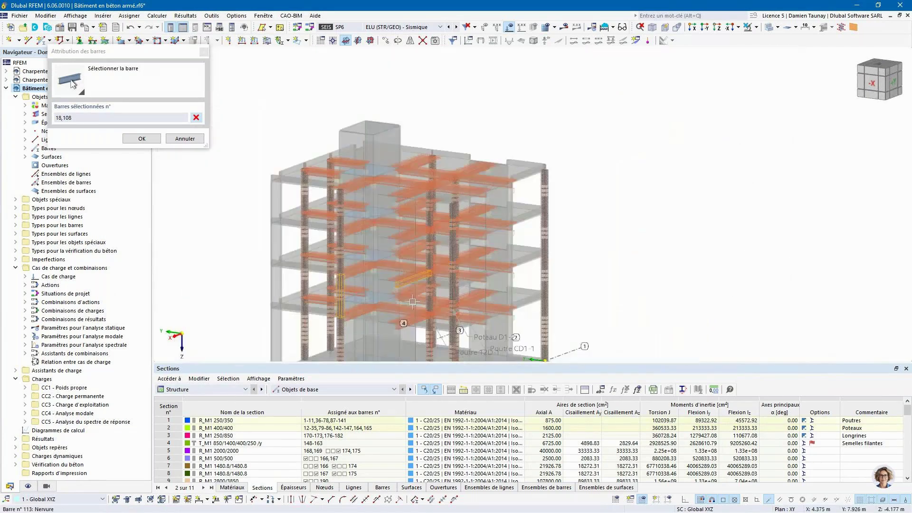
{"action": "middle_click_drag", "start_coordinate": [361, 328], "coordinate": [321, 166], "text": "ctrl"}
{"action": "left_click", "coordinate": [320, 167]}
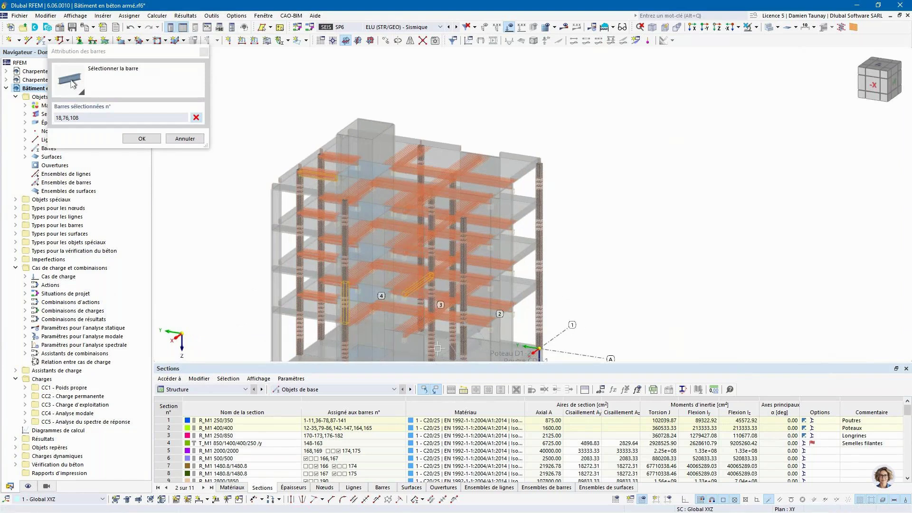
{"action": "middle_click_drag", "start_coordinate": [462, 349], "coordinate": [417, 248], "text": "ctrl"}
{"action": "left_click", "coordinate": [308, 252]}
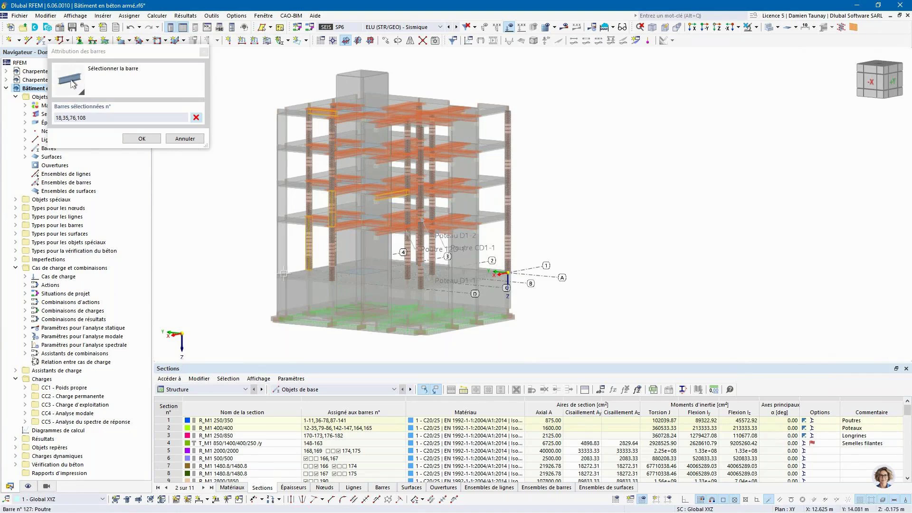
{"action": "left_click", "coordinate": [141, 139]}
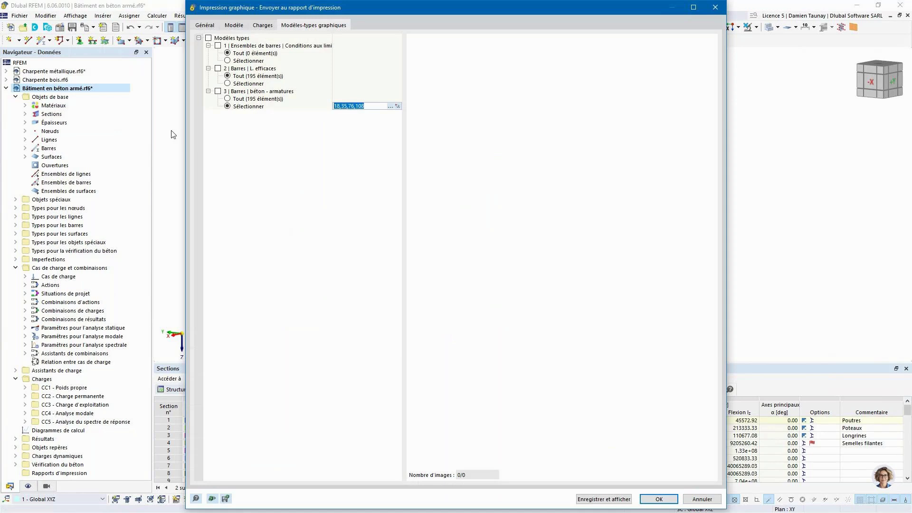
Enable printing of graphic templates with only "béton - armatures" included.
{"action": "left_click", "coordinate": [205, 25]}
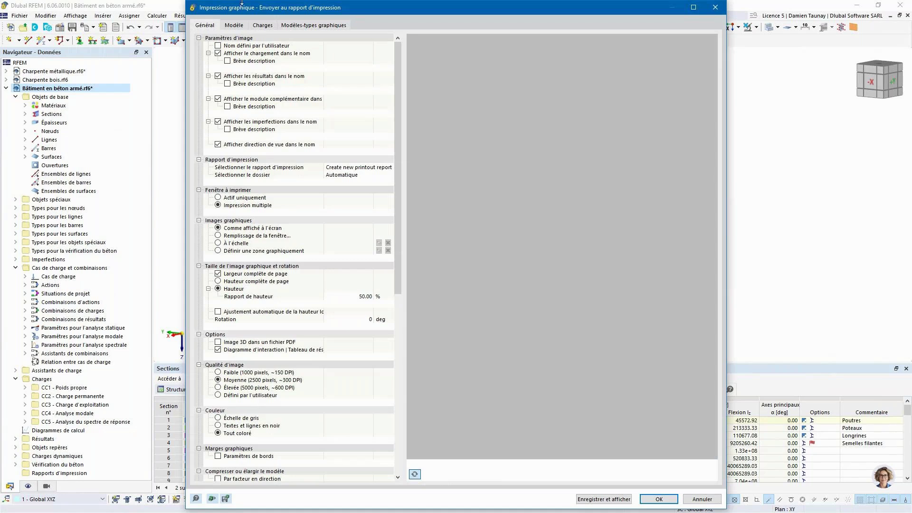
{"action": "left_click", "coordinate": [314, 25]}
{"action": "left_click", "coordinate": [208, 38]}
{"action": "left_click", "coordinate": [220, 93]}
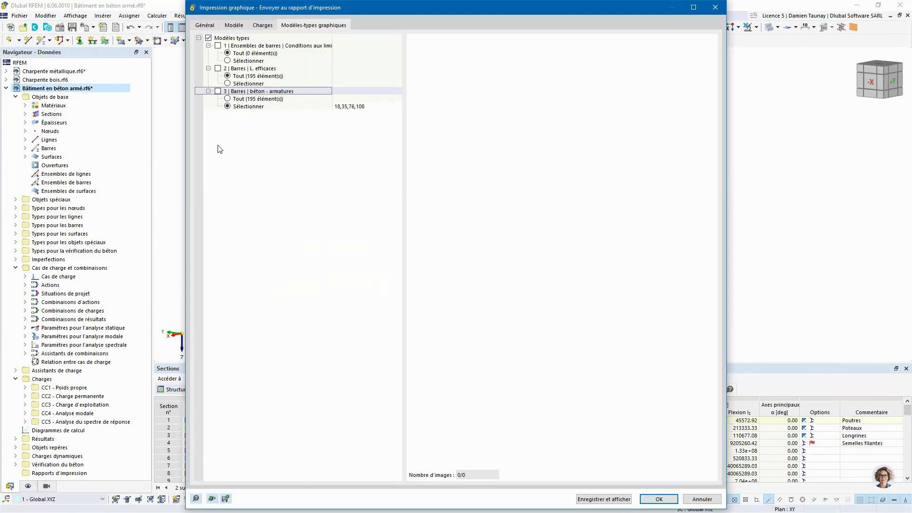
{"action": "left_click", "coordinate": [218, 91]}
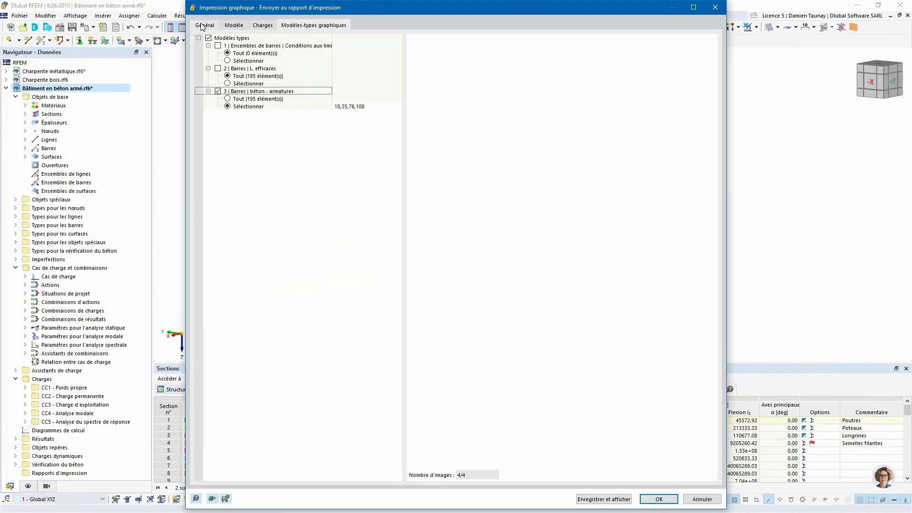
Preview the report pages and examine the reinforcement graphics of members 76, 18, 108 and 35.
{"action": "left_click", "coordinate": [203, 26]}
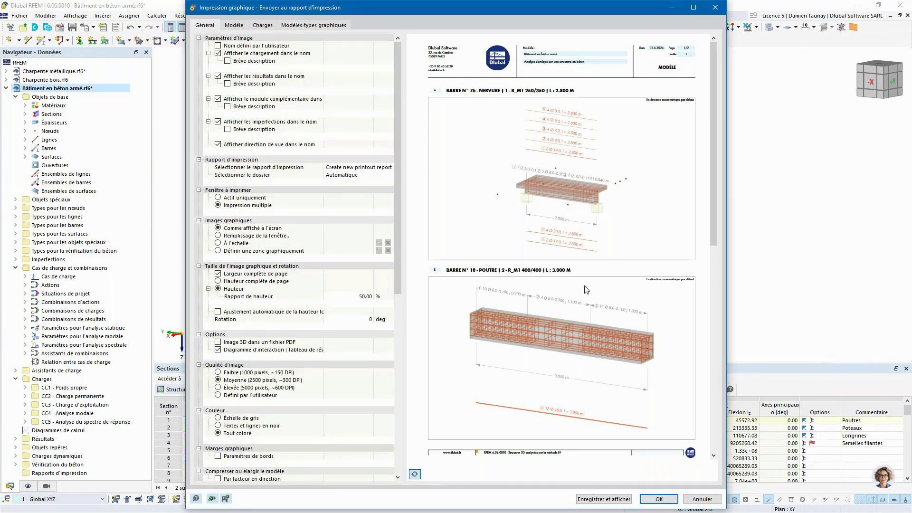
{"action": "scroll", "coordinate": [586, 290], "scroll_direction": "down", "scroll_amount": 2}
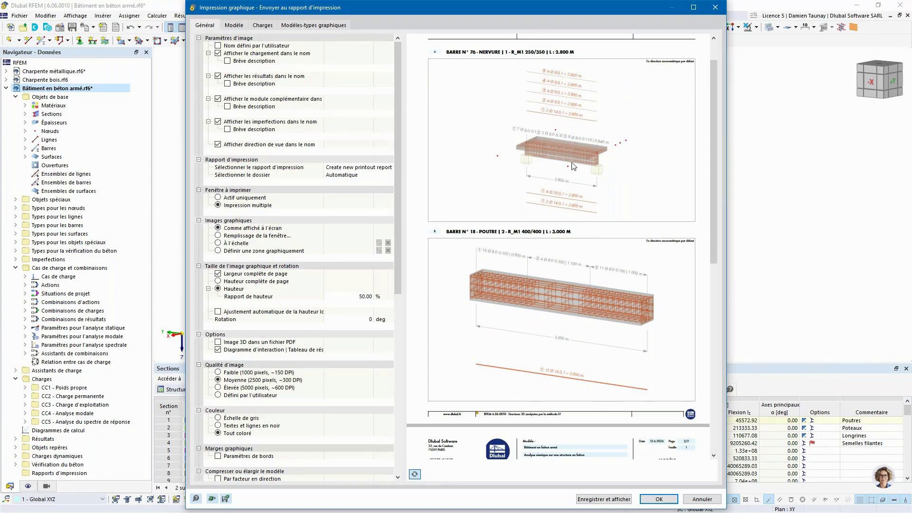
{"action": "scroll", "coordinate": [572, 162], "scroll_direction": "down", "scroll_amount": 3}
{"action": "scroll", "coordinate": [571, 162], "scroll_direction": "down", "scroll_amount": 4}
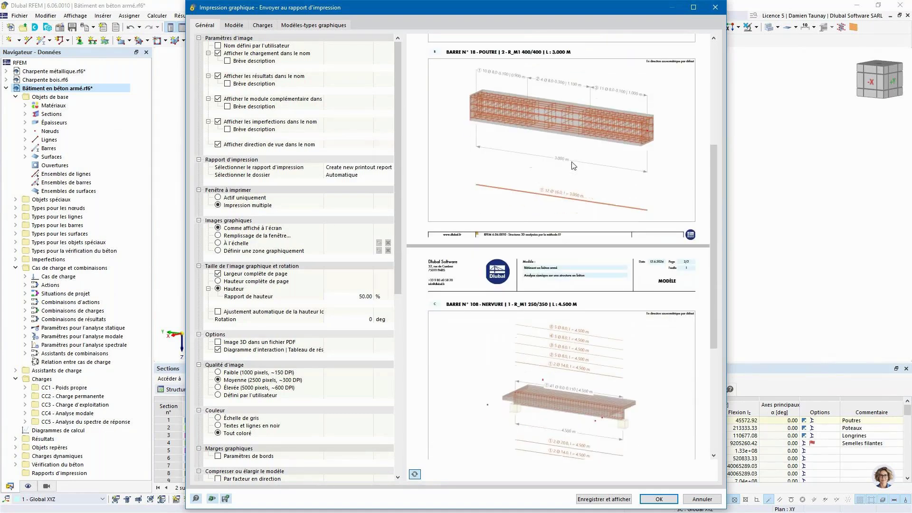
{"action": "scroll", "coordinate": [574, 157], "scroll_direction": "down", "scroll_amount": 3}
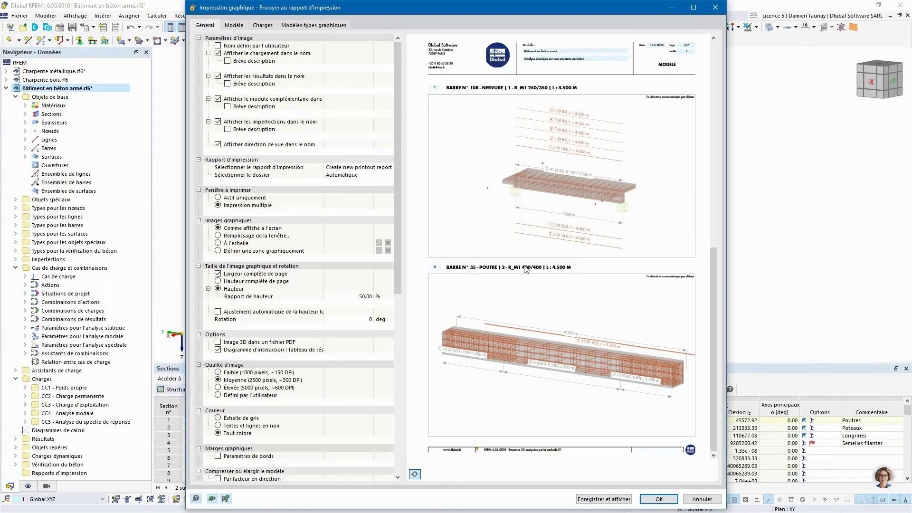
{"action": "scroll", "coordinate": [526, 268], "scroll_direction": "up", "scroll_amount": 4}
{"action": "scroll", "coordinate": [529, 278], "scroll_direction": "up", "scroll_amount": 6}
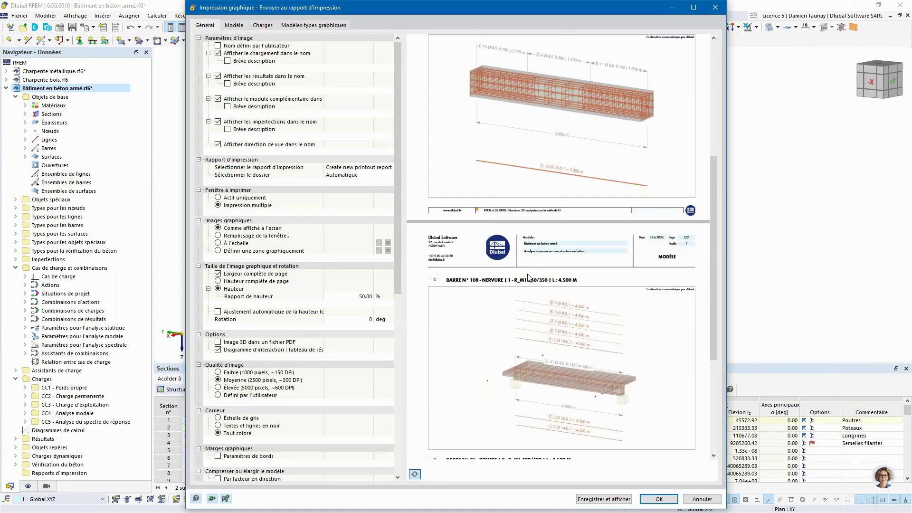
{"action": "scroll", "coordinate": [528, 279], "scroll_direction": "up", "scroll_amount": 1}
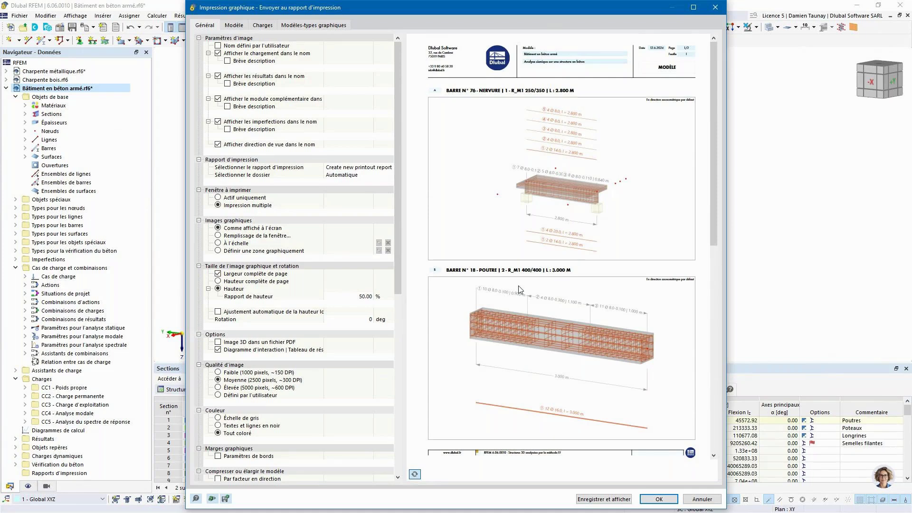
Save the graphics to the printout report and generate it without the lines, members and surfaces tables.
{"action": "left_click", "coordinate": [623, 502]}
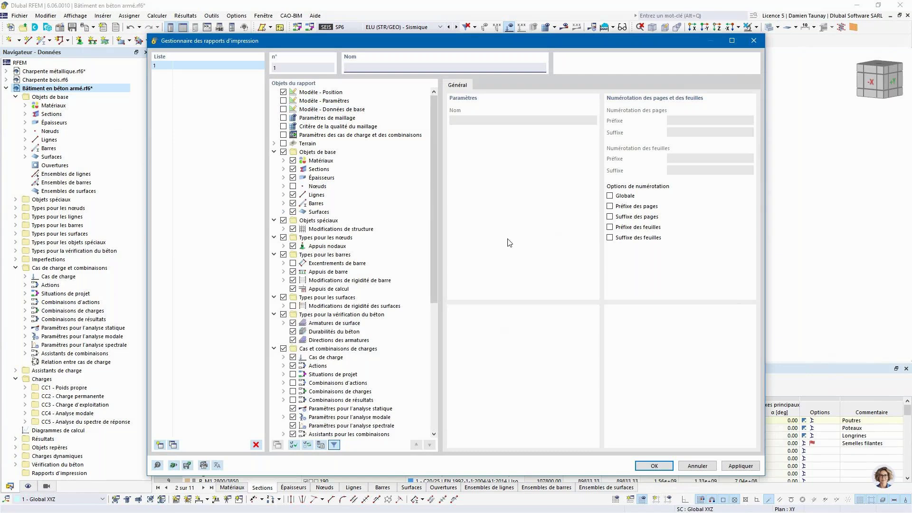
{"action": "left_click", "coordinate": [293, 195]}
{"action": "left_click", "coordinate": [293, 203]}
{"action": "left_click", "coordinate": [293, 211]}
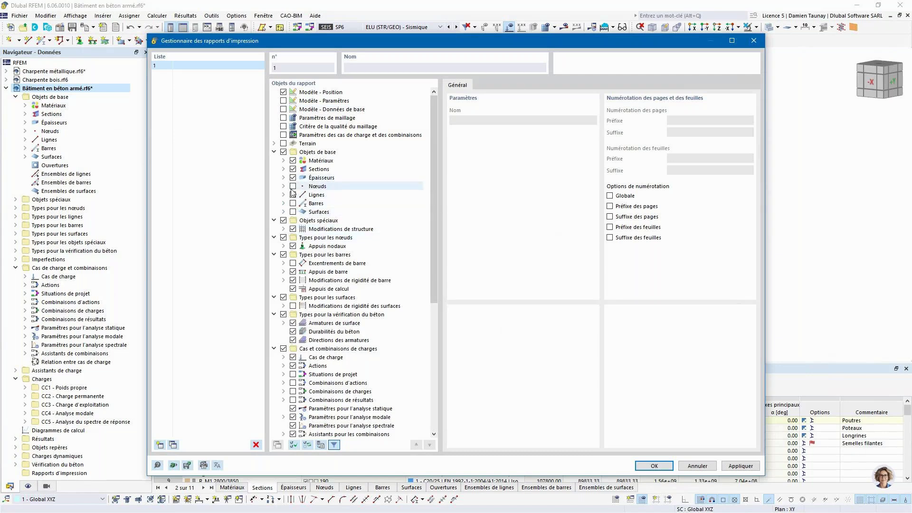
{"action": "scroll", "coordinate": [294, 298], "scroll_direction": "down", "scroll_amount": 5}
{"action": "scroll", "coordinate": [295, 298], "scroll_direction": "down", "scroll_amount": 3}
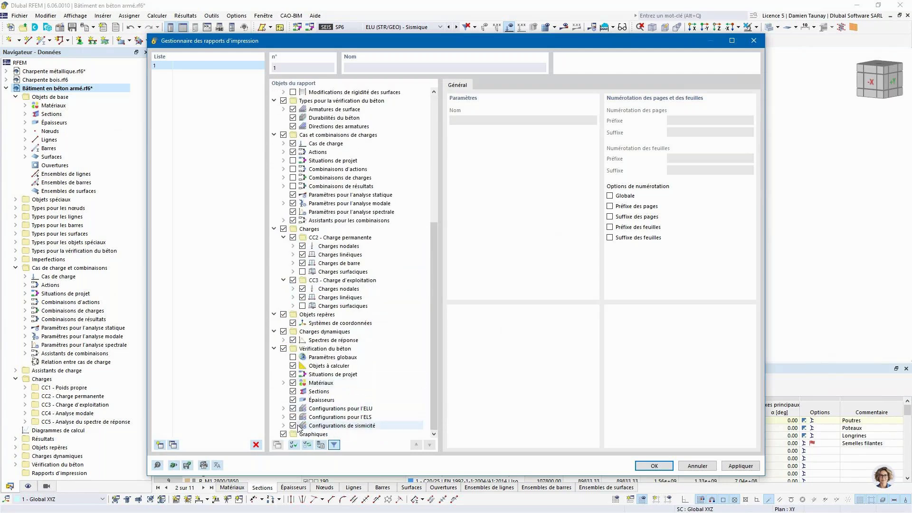
{"action": "left_click", "coordinate": [664, 468]}
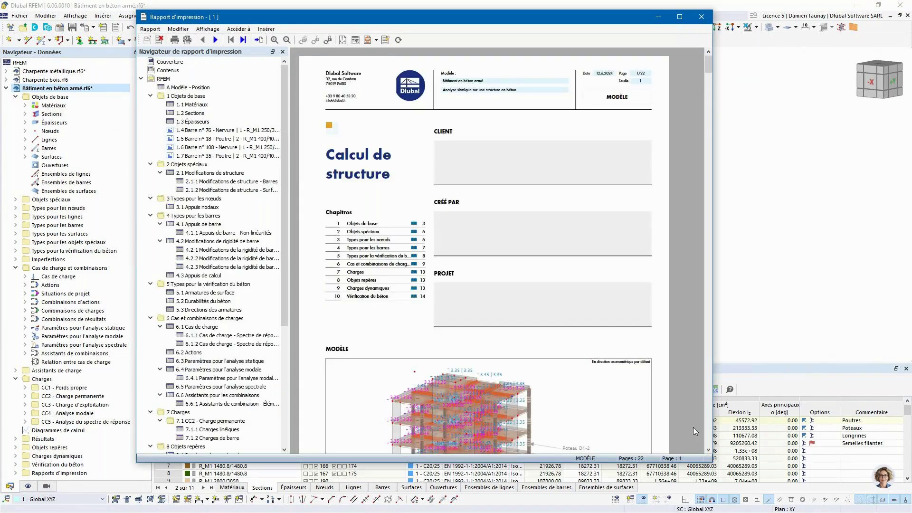
Review the reinforcement graphics of members 76 and 18 in the printout report, and close the report.
{"action": "left_click", "coordinate": [224, 130]}
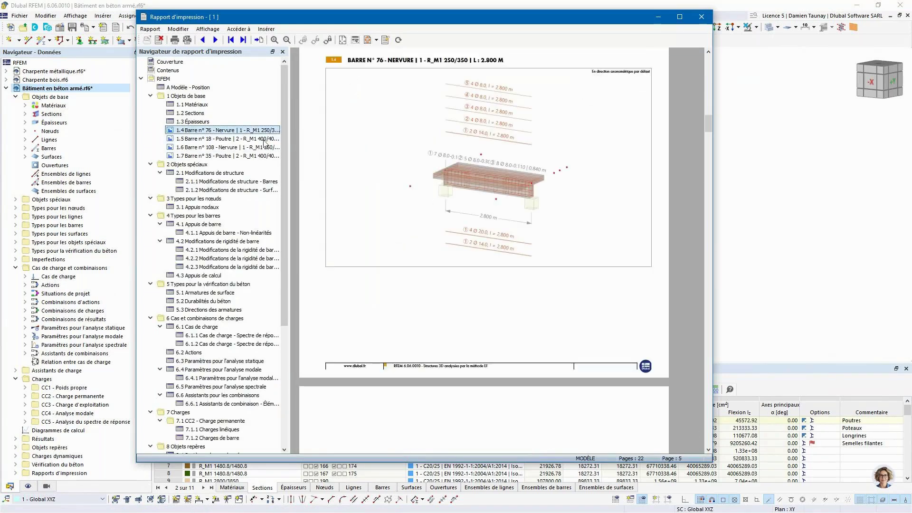
{"action": "scroll", "coordinate": [442, 260], "scroll_direction": "up", "scroll_amount": 2}
{"action": "scroll", "coordinate": [442, 260], "scroll_direction": "down", "scroll_amount": 6}
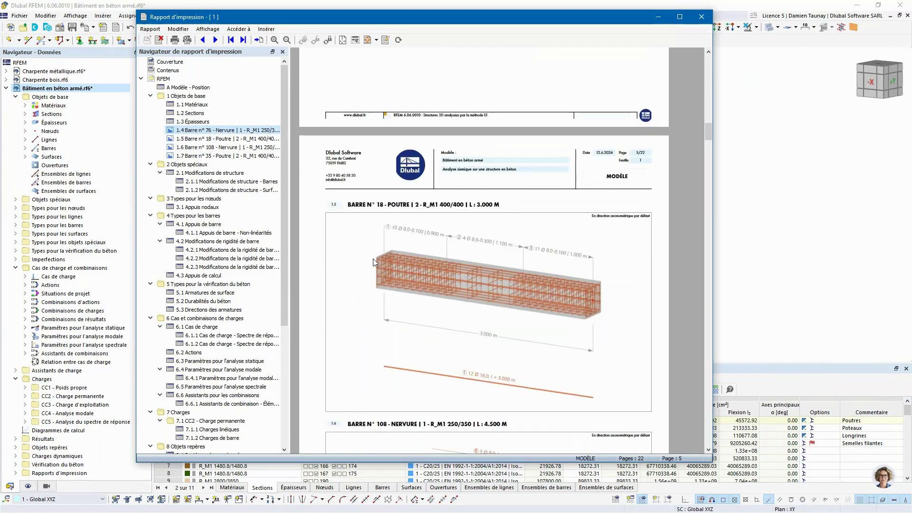
{"action": "scroll", "coordinate": [522, 287], "scroll_direction": "up", "scroll_amount": 3}
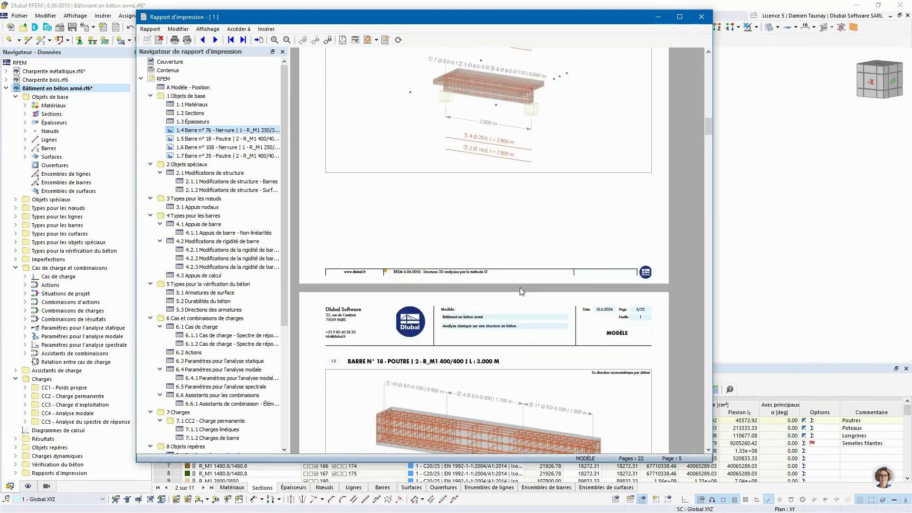
{"action": "scroll", "coordinate": [520, 287], "scroll_direction": "up", "scroll_amount": 3}
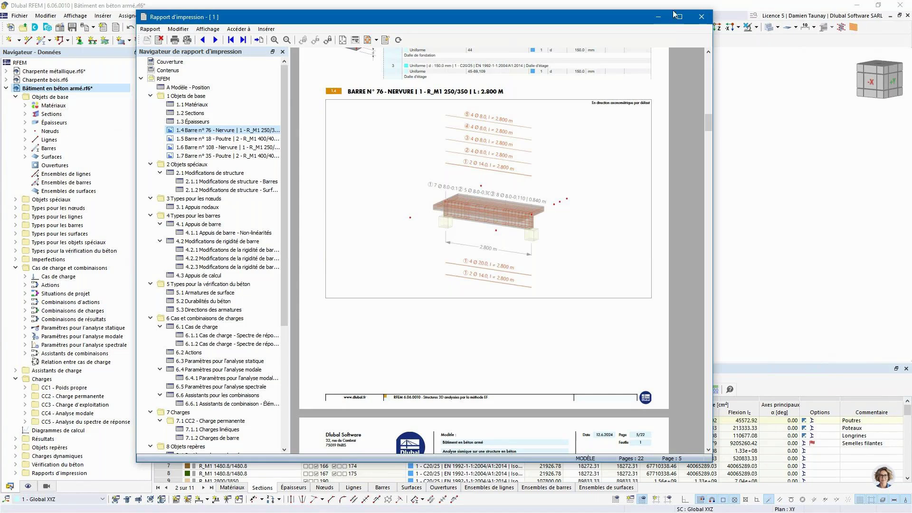
{"action": "left_click", "coordinate": [702, 18]}
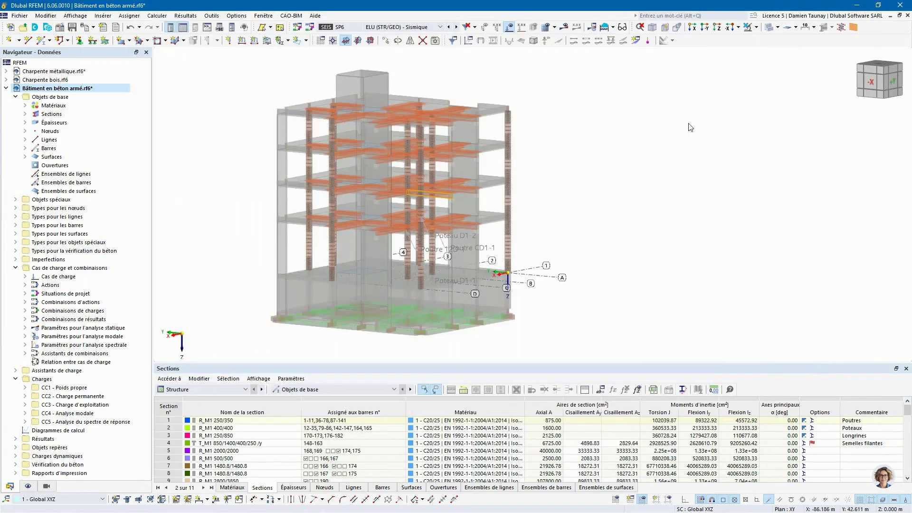
Check the list of saved graphic templates for "béton - armatures" and close it.
{"action": "left_click", "coordinate": [236, 16]}
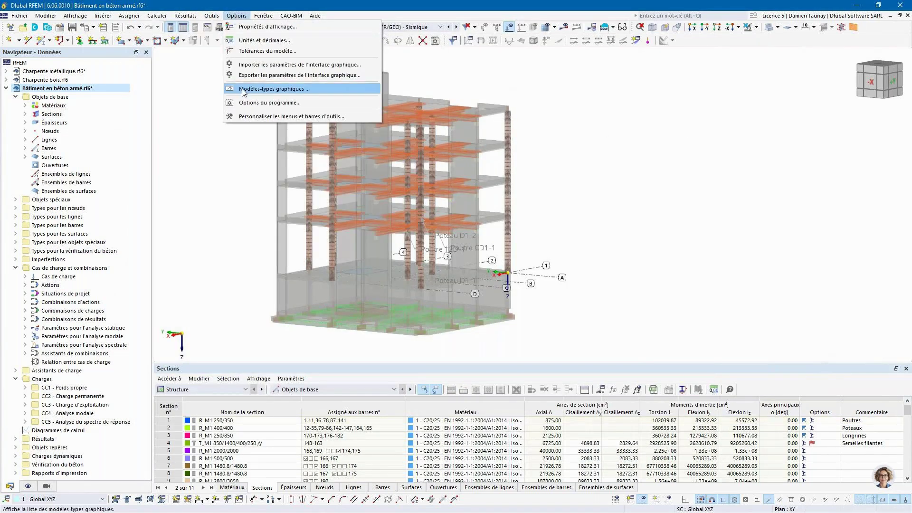
{"action": "left_click", "coordinate": [269, 89]}
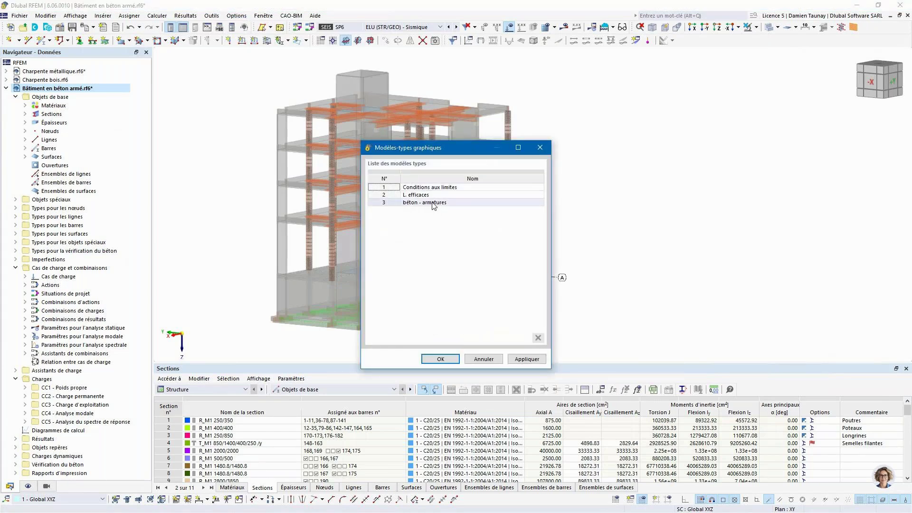
{"action": "left_click", "coordinate": [543, 152]}
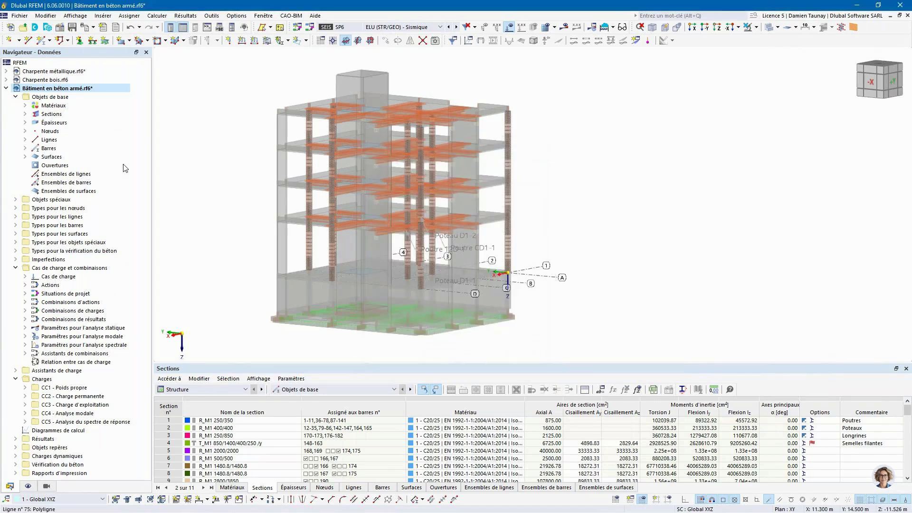